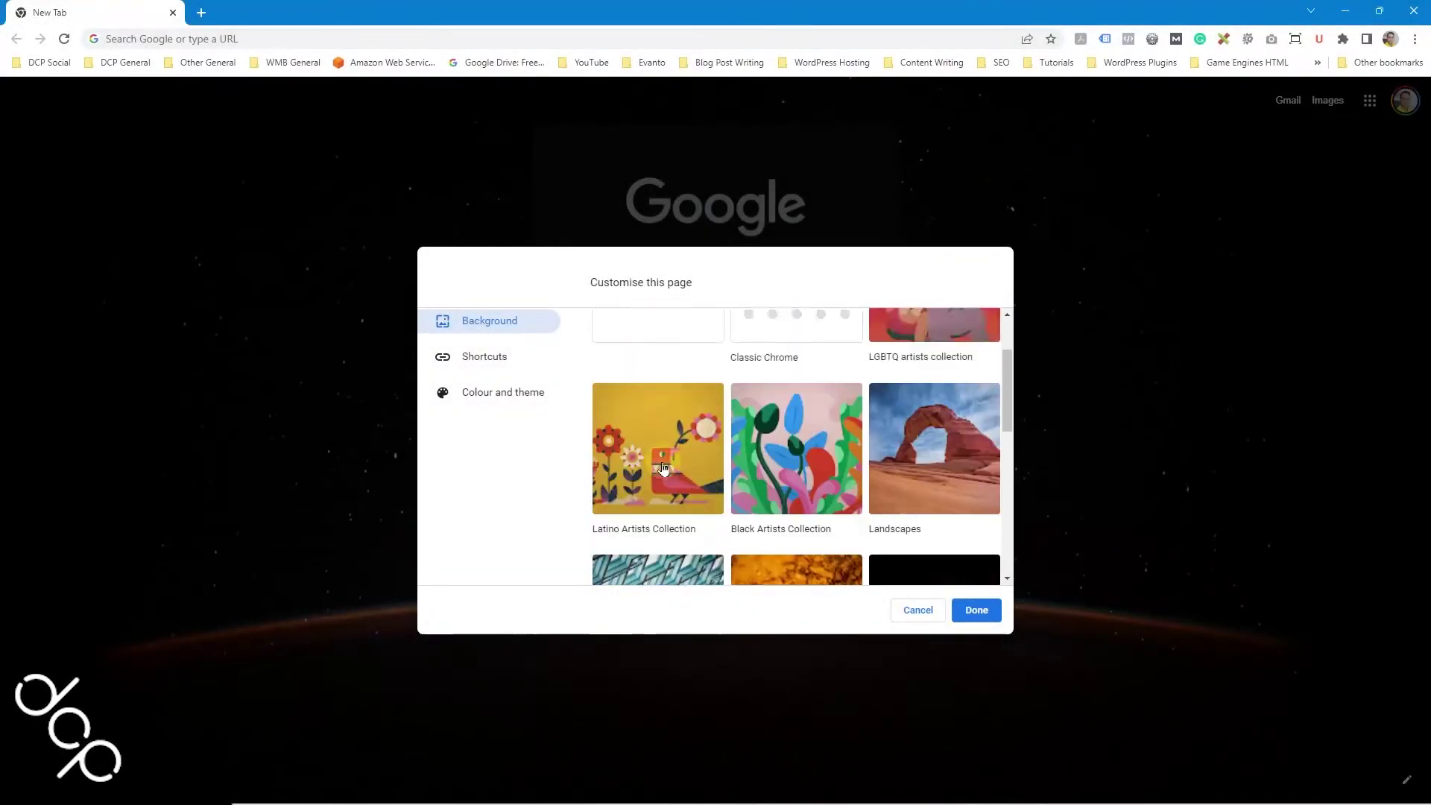
- Set the second Latino Artists Collection artwork as the new tab background
click(663, 467)
click(794, 372)
click(976, 610)
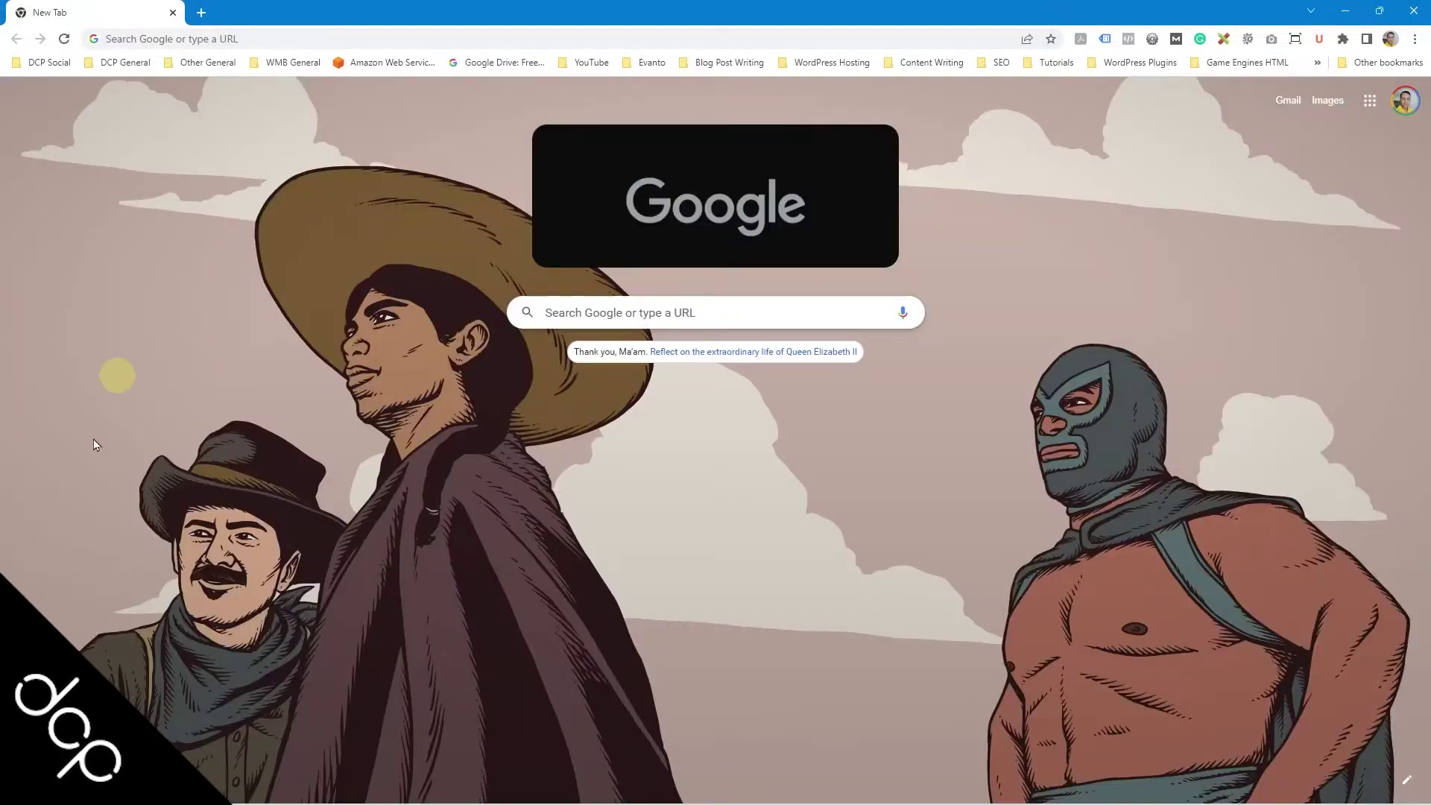
- Switch the background to the first space photo in the Earth collection
click(1406, 779)
scroll(829, 531, down, 5)
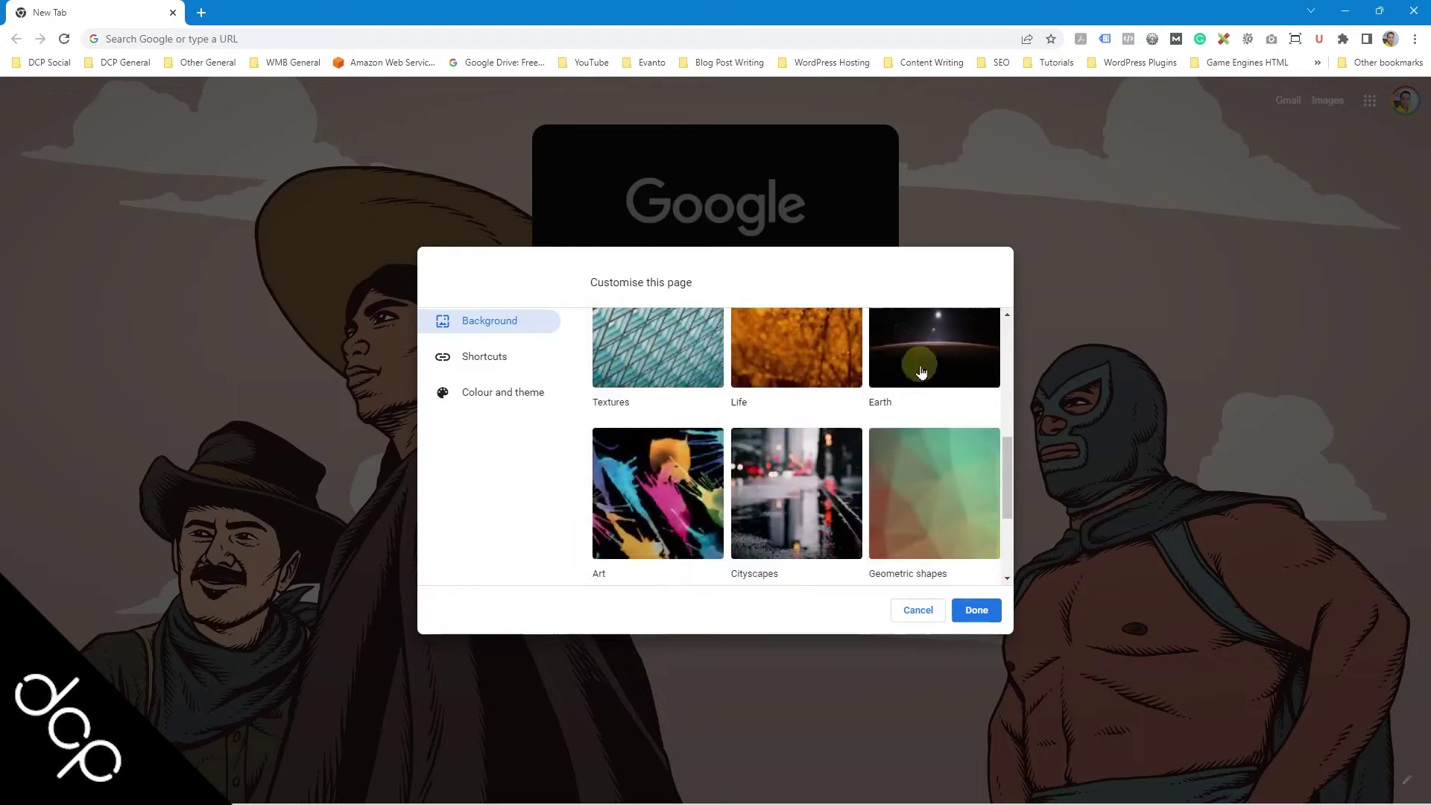
scroll(958, 485, up, 2)
click(958, 485)
scroll(726, 472, down, 3)
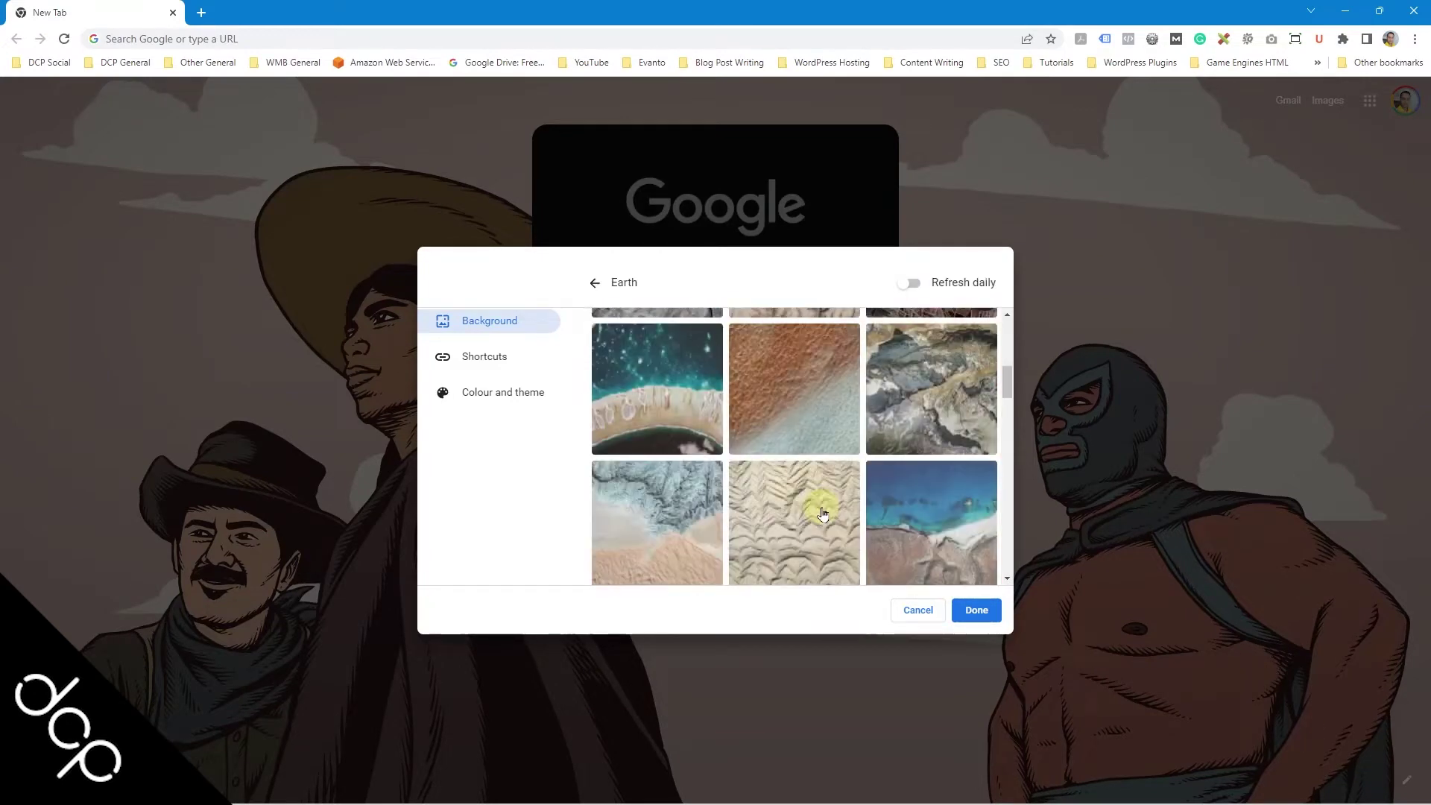
scroll(727, 471, up, 3)
click(657, 375)
click(976, 610)
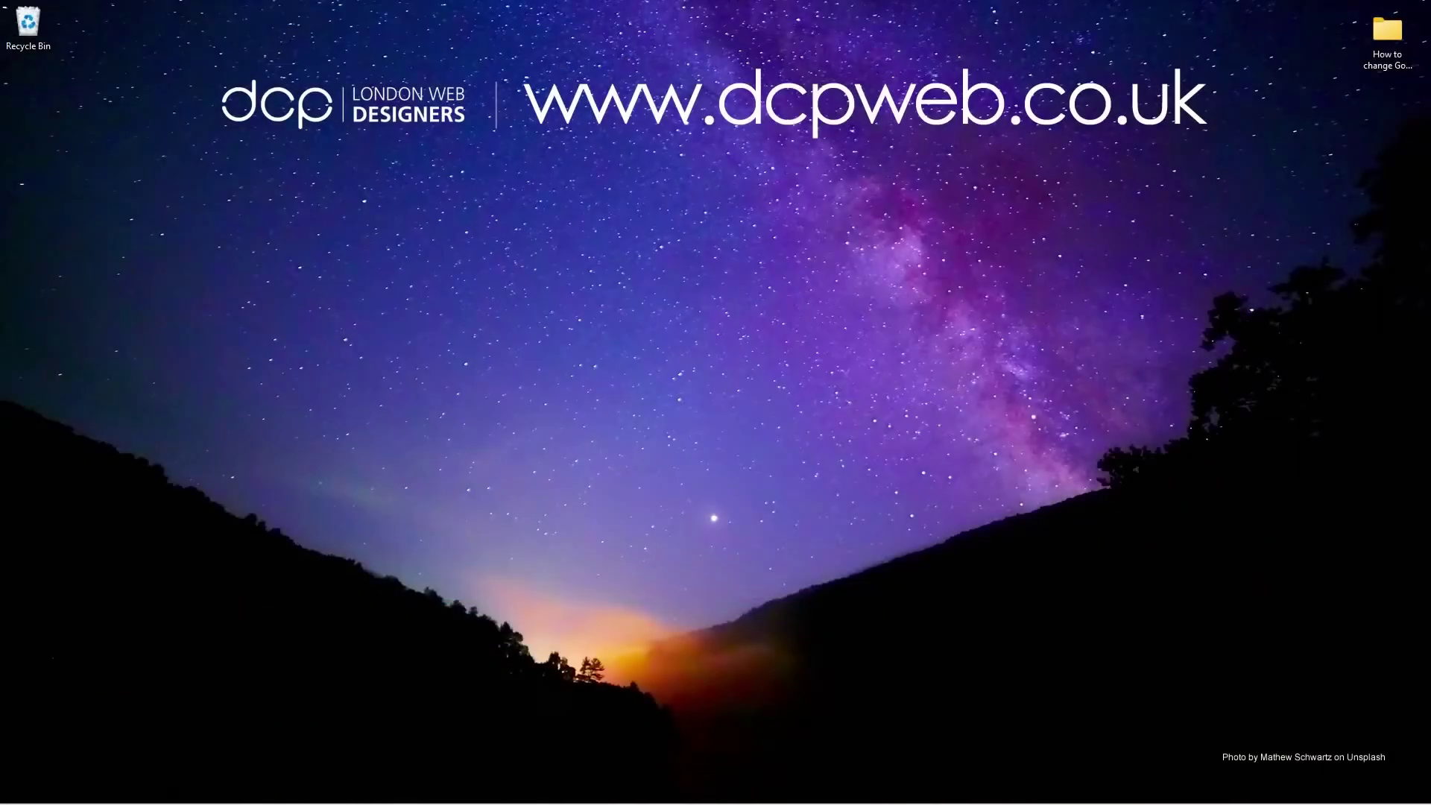
- Launch Chrome from the taskbar in the Person 1 profile
mouse_move(1087, 795)
click(1141, 787)
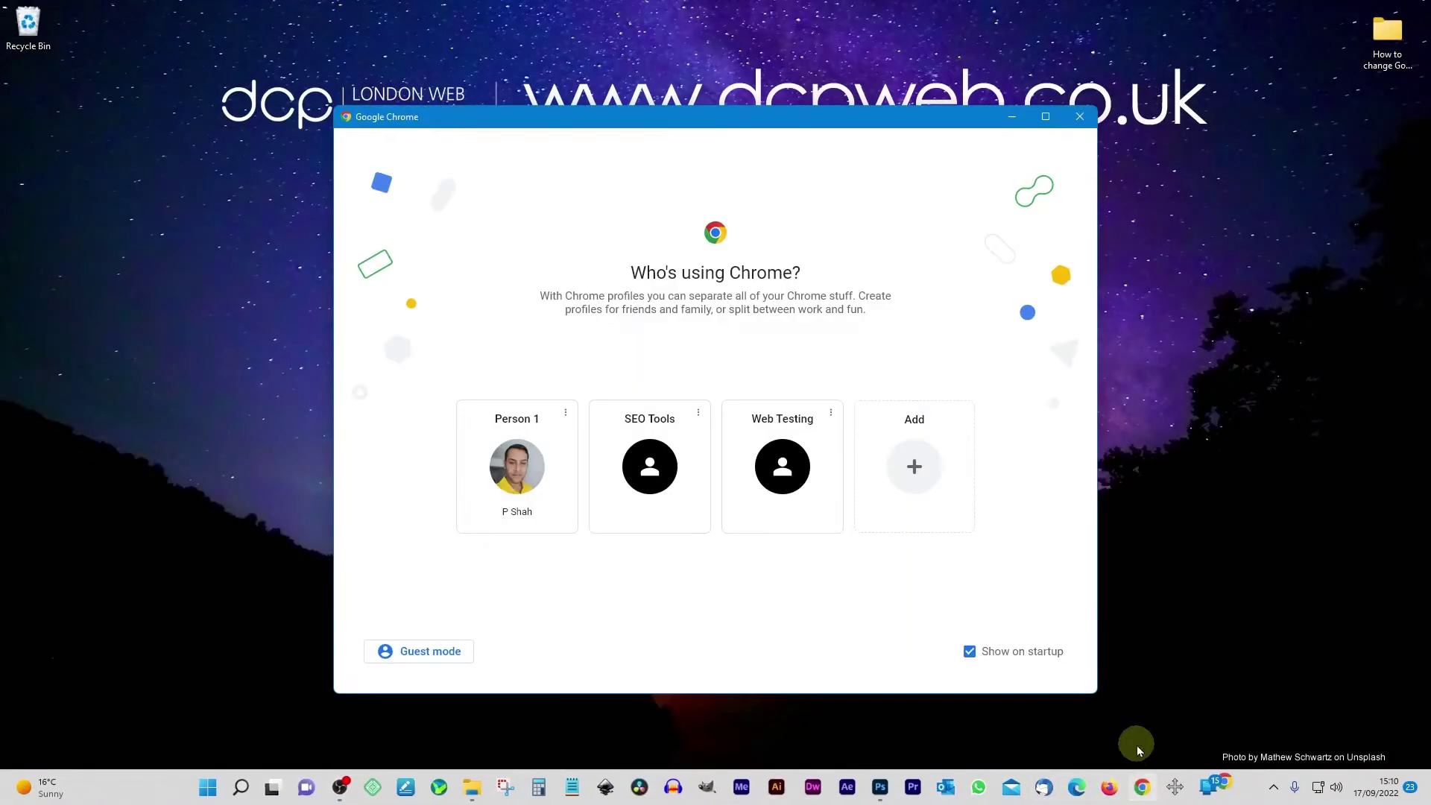
click(514, 477)
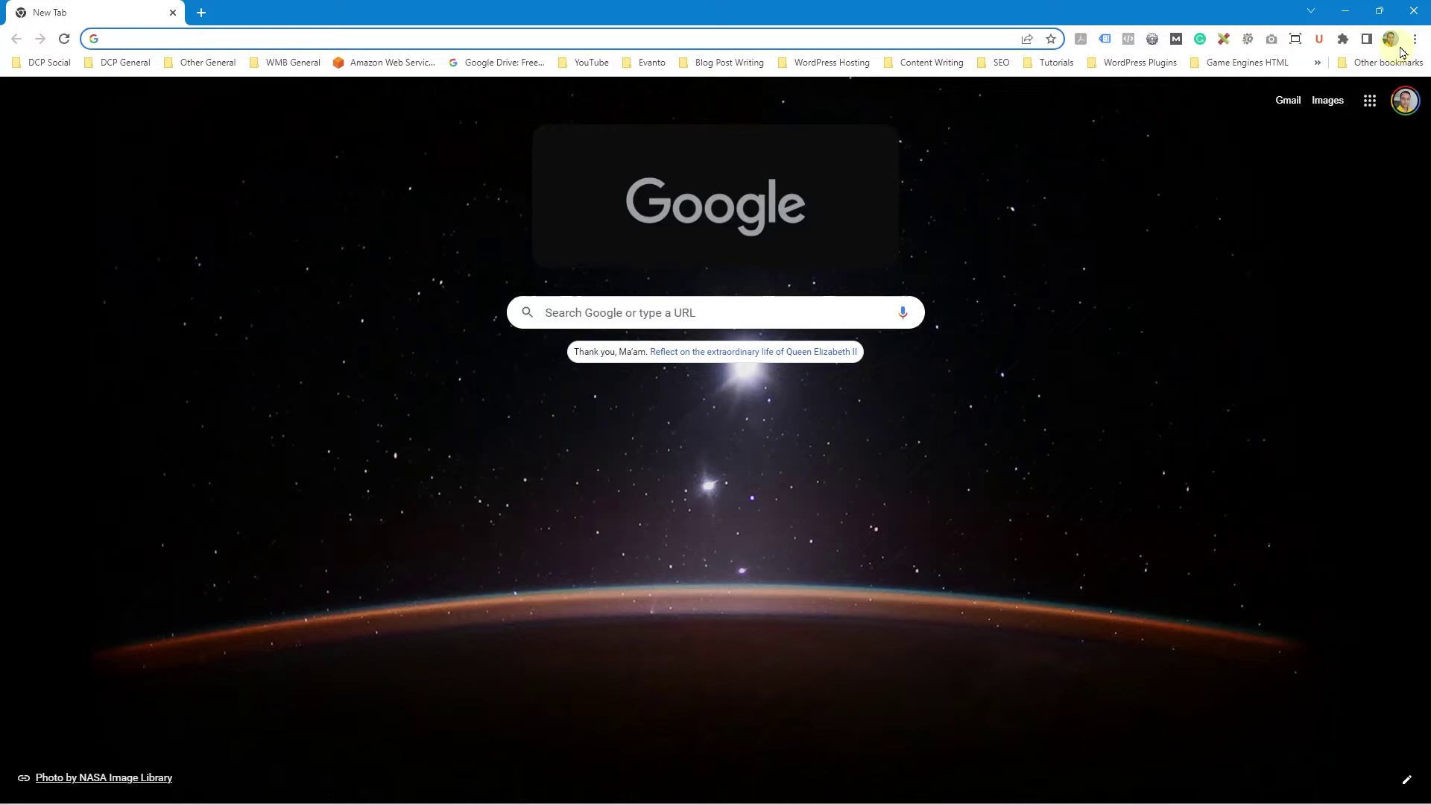
- In Settings > Search engine, keep Google as the address-bar search engine
click(1414, 38)
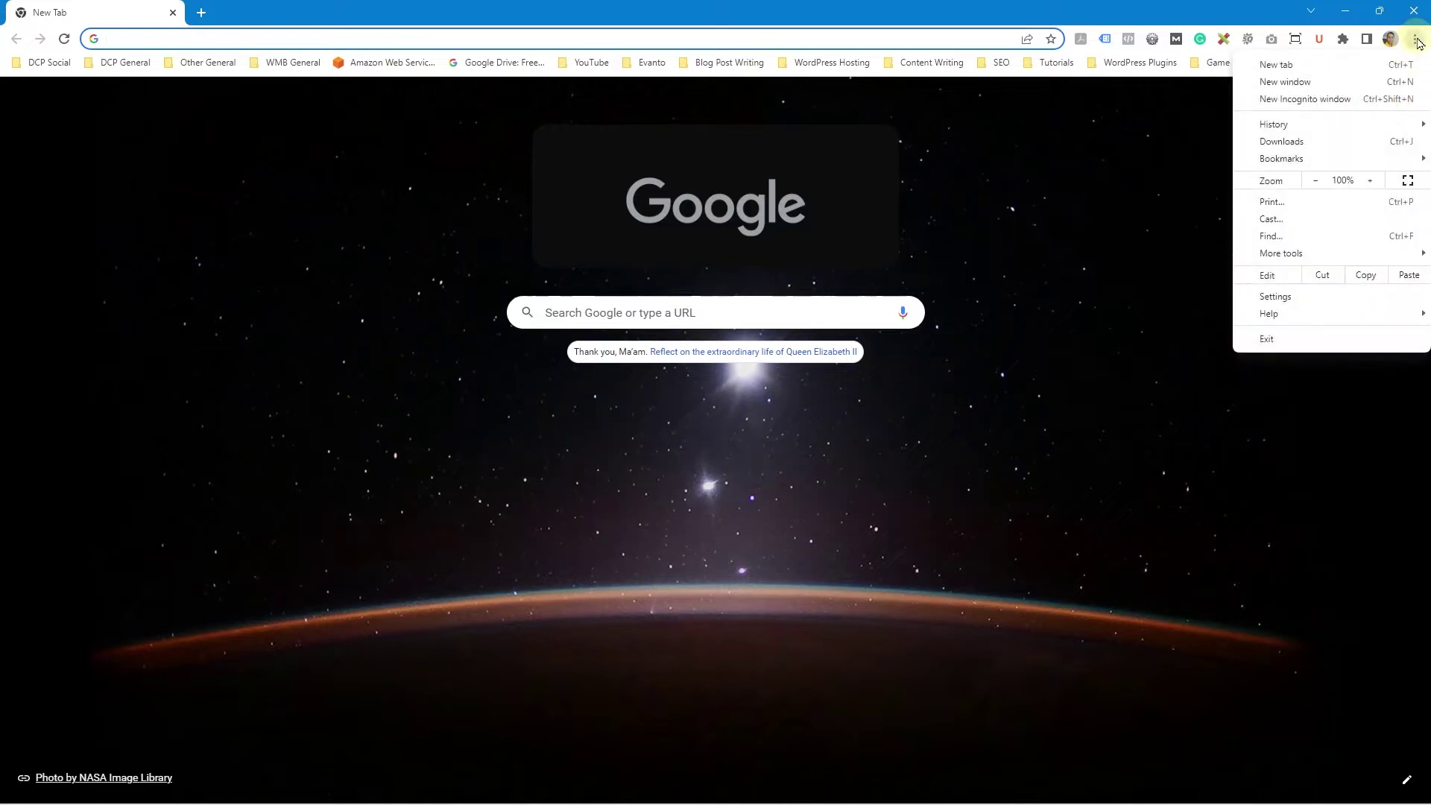
click(1306, 299)
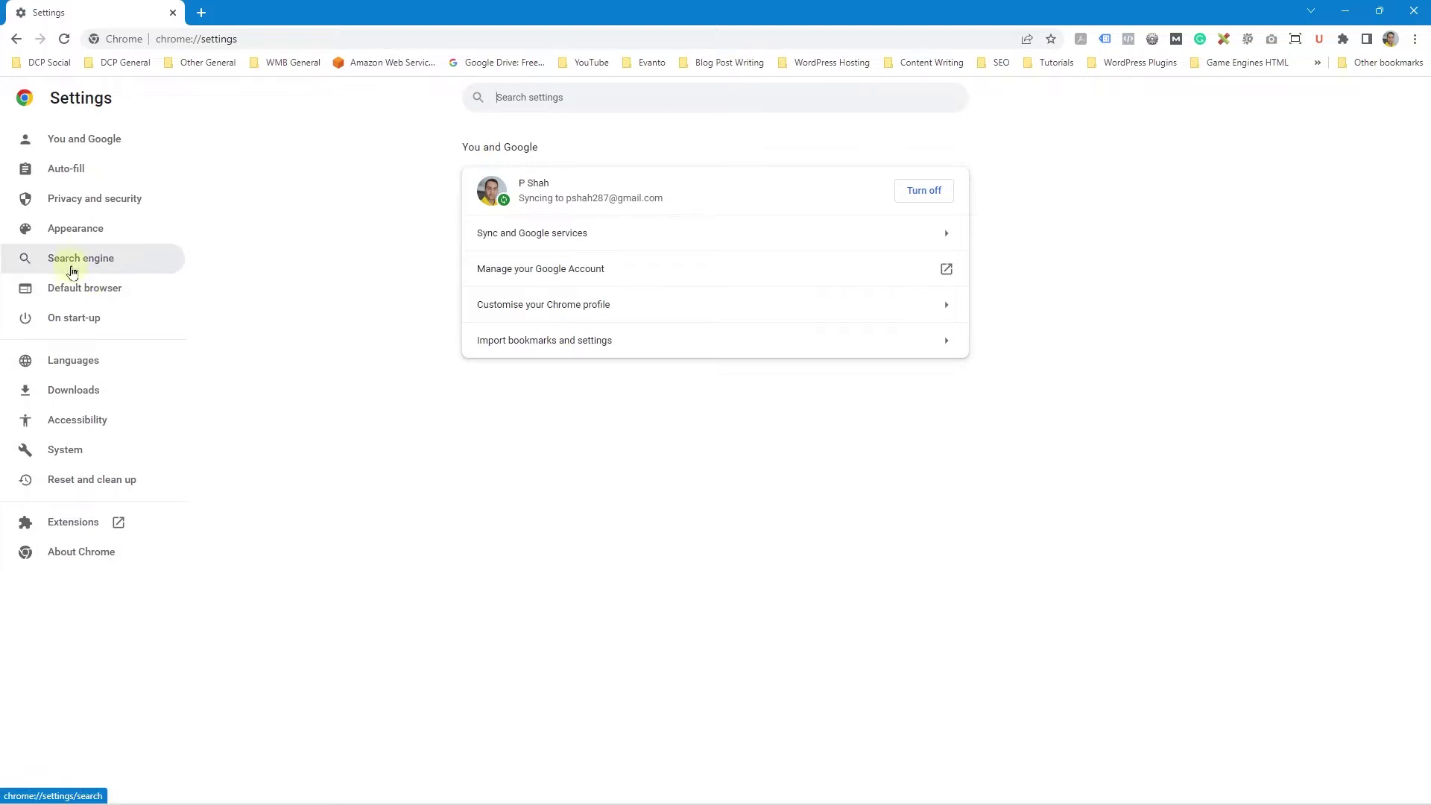
click(77, 262)
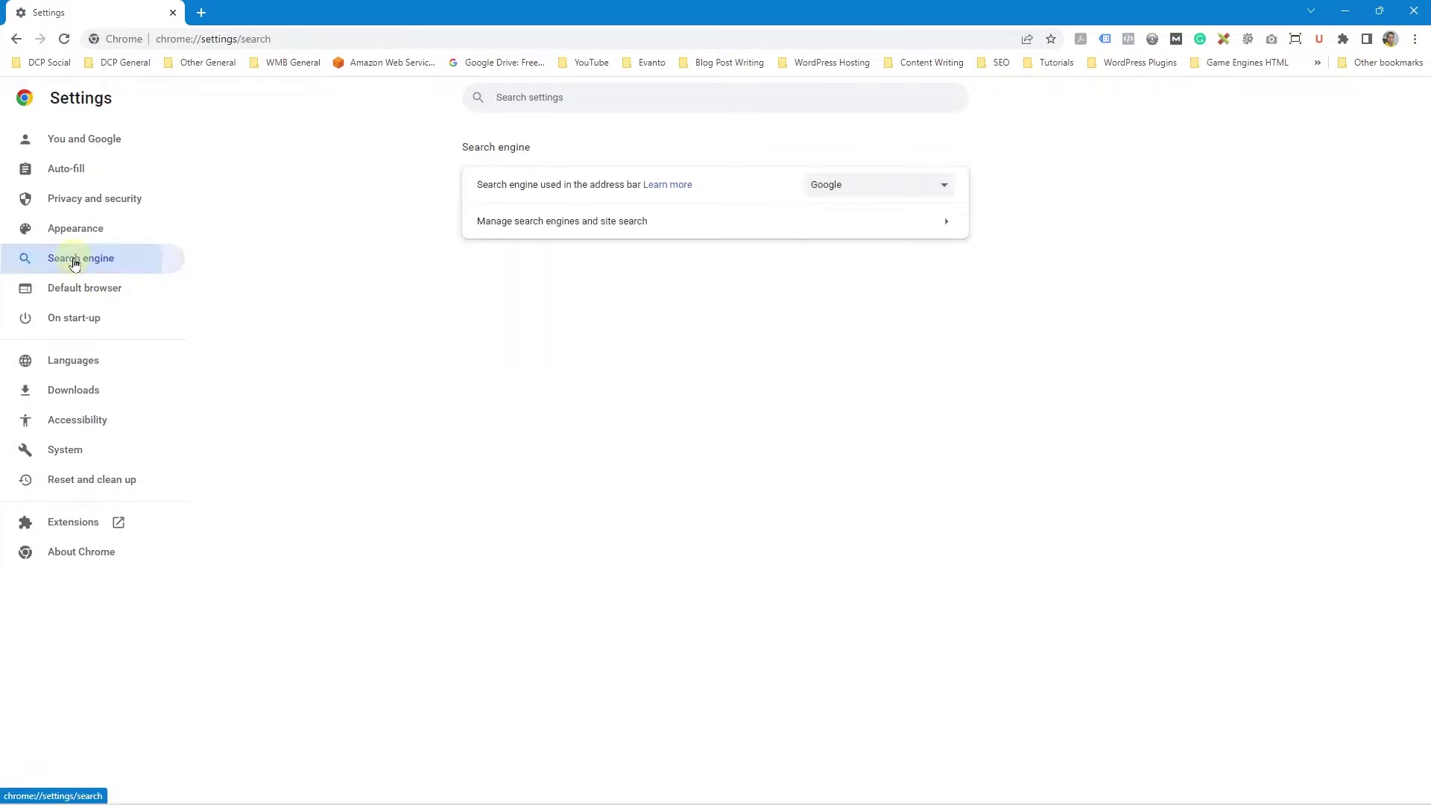
click(878, 184)
click(827, 204)
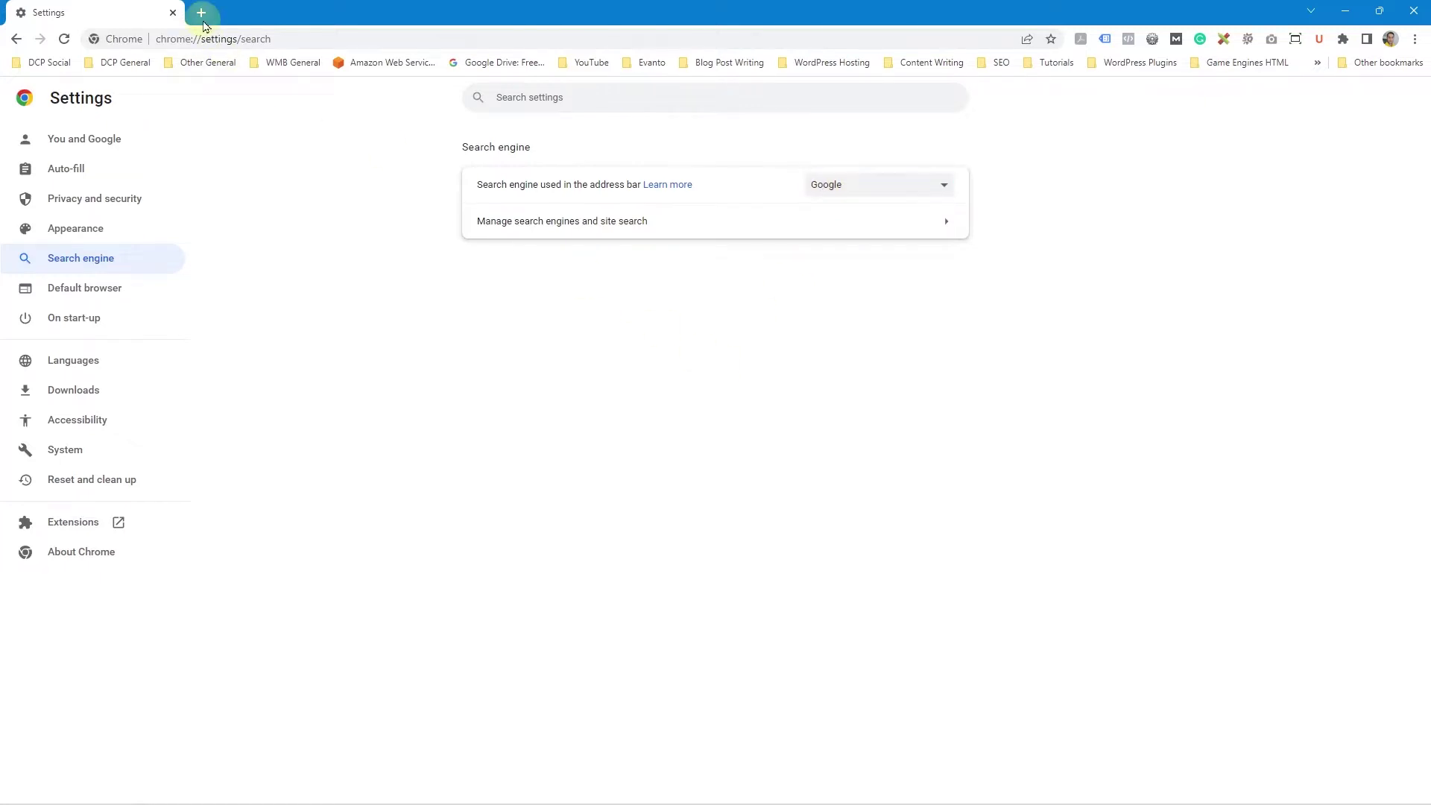
- On a new tab with Settings closed, apply the second Latino Artists sombrero artwork as background
click(201, 13)
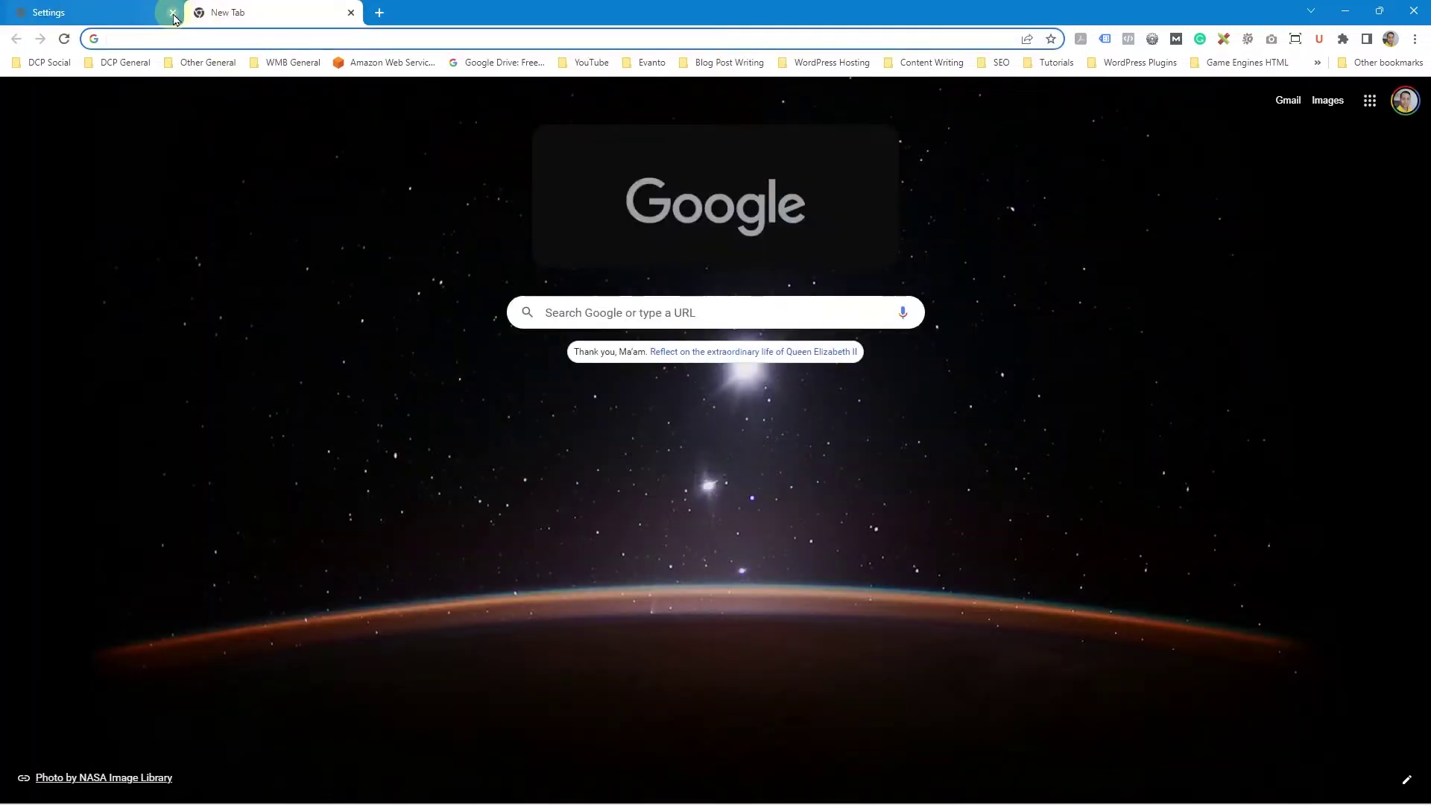
click(173, 13)
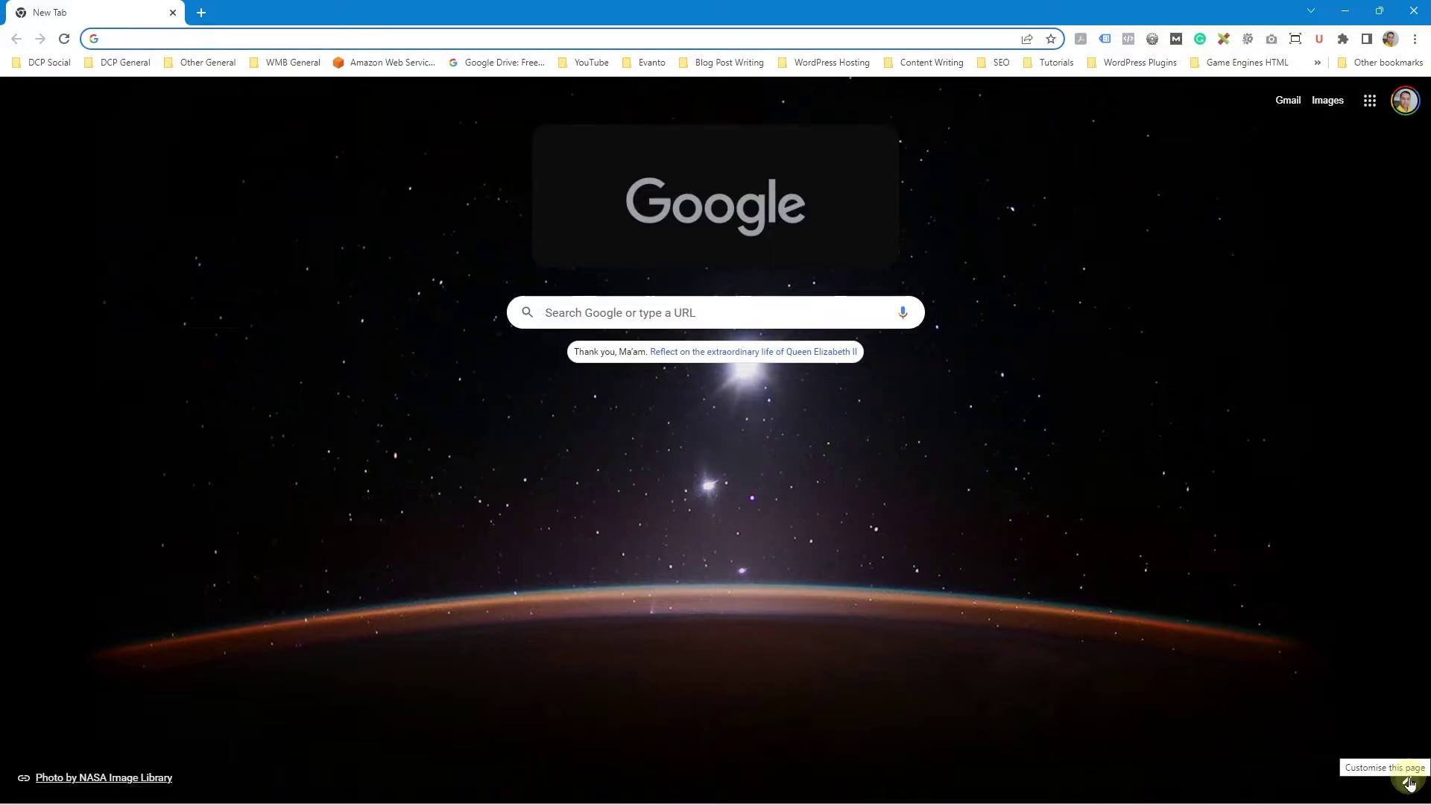
click(1407, 782)
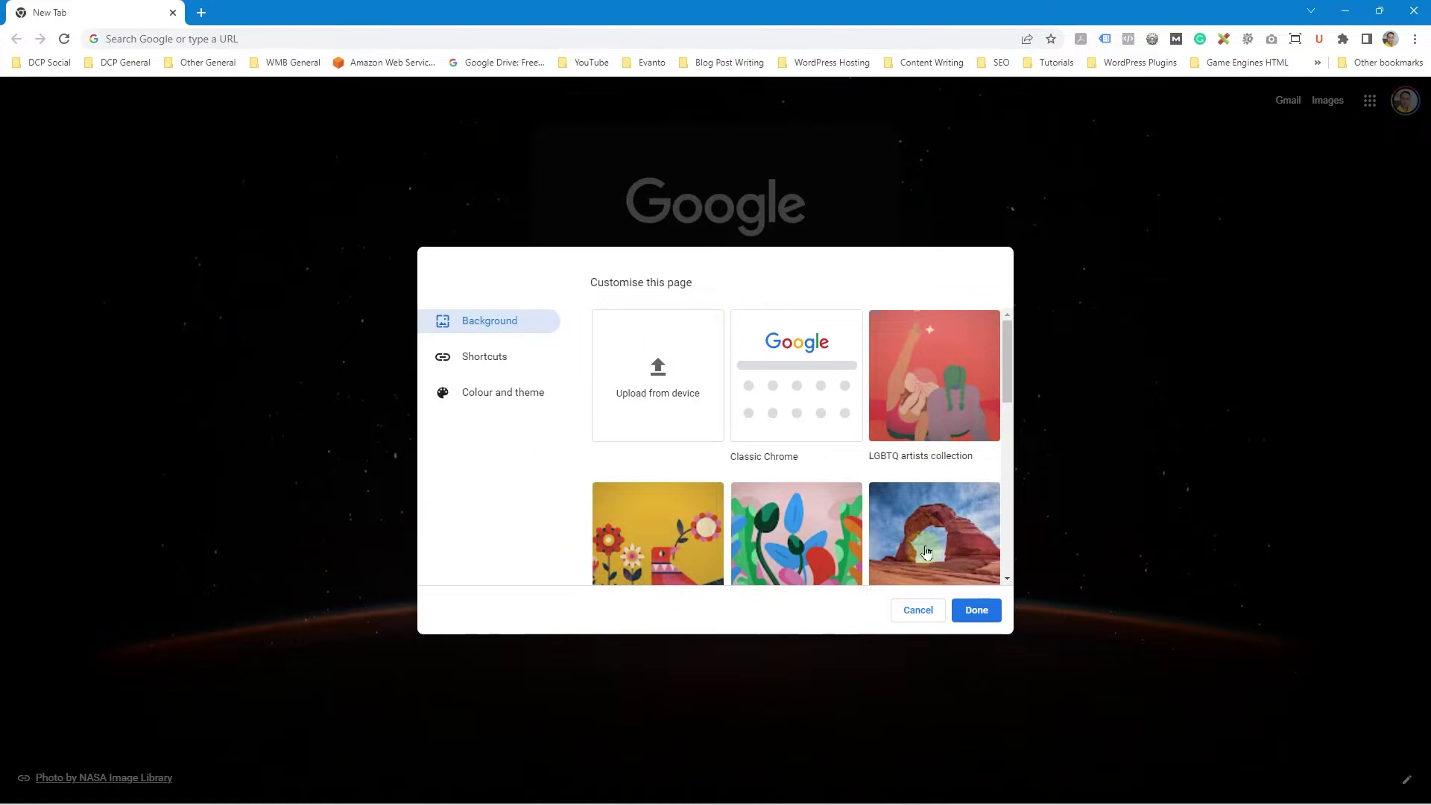
scroll(926, 548, down, 15)
scroll(928, 540, up, 15)
scroll(902, 478, down, 2)
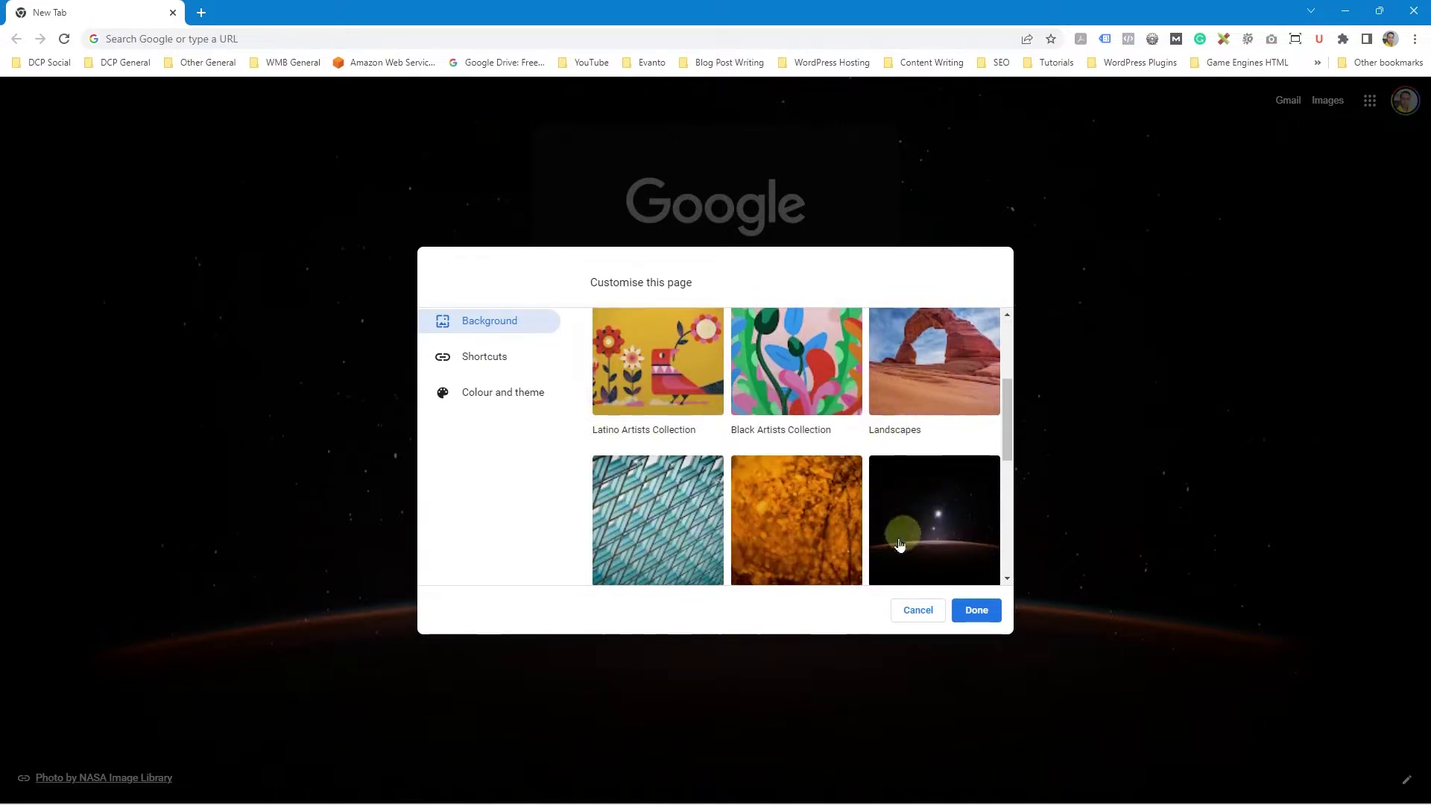
scroll(745, 514, down, 4)
scroll(712, 516, up, 3)
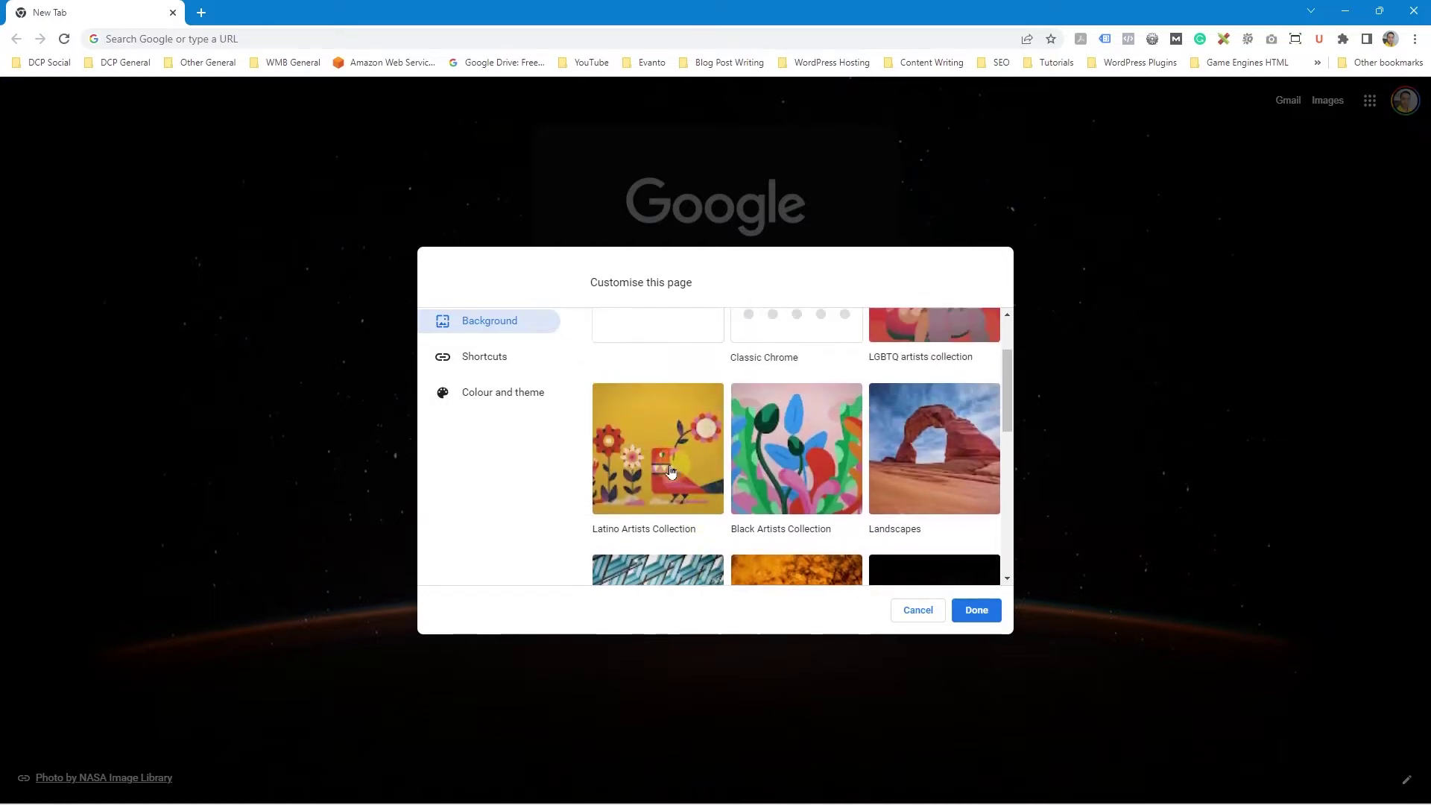
click(661, 467)
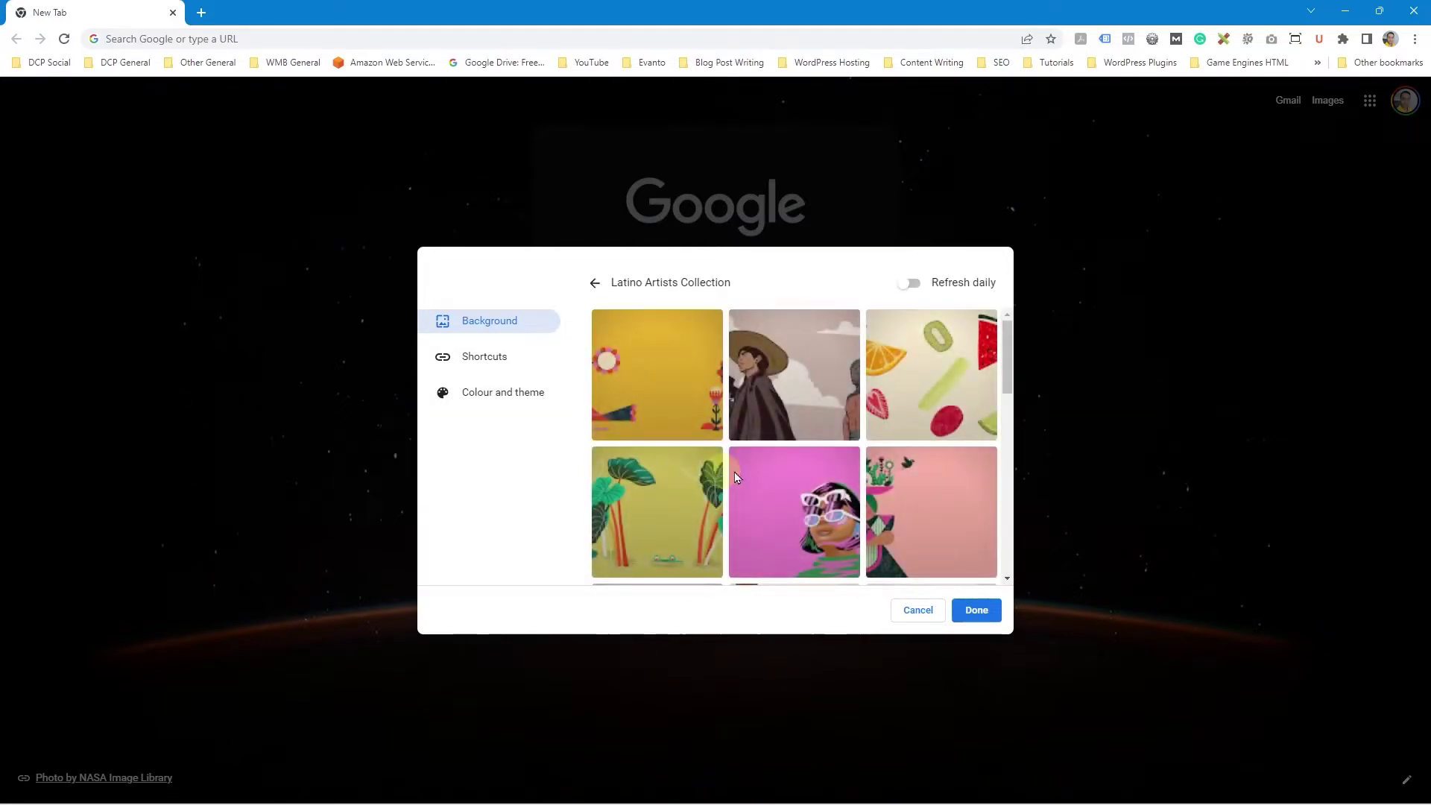
click(804, 412)
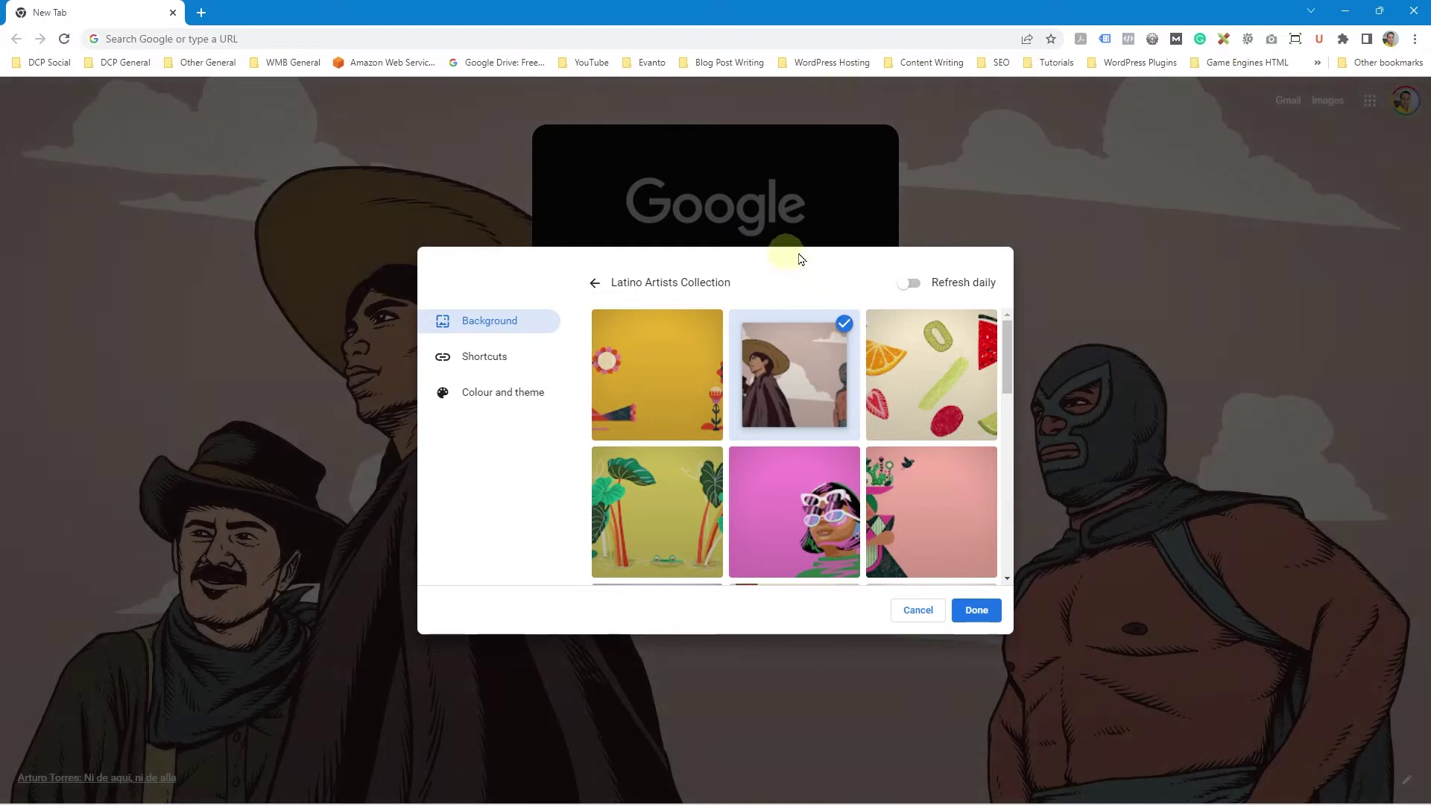
click(977, 611)
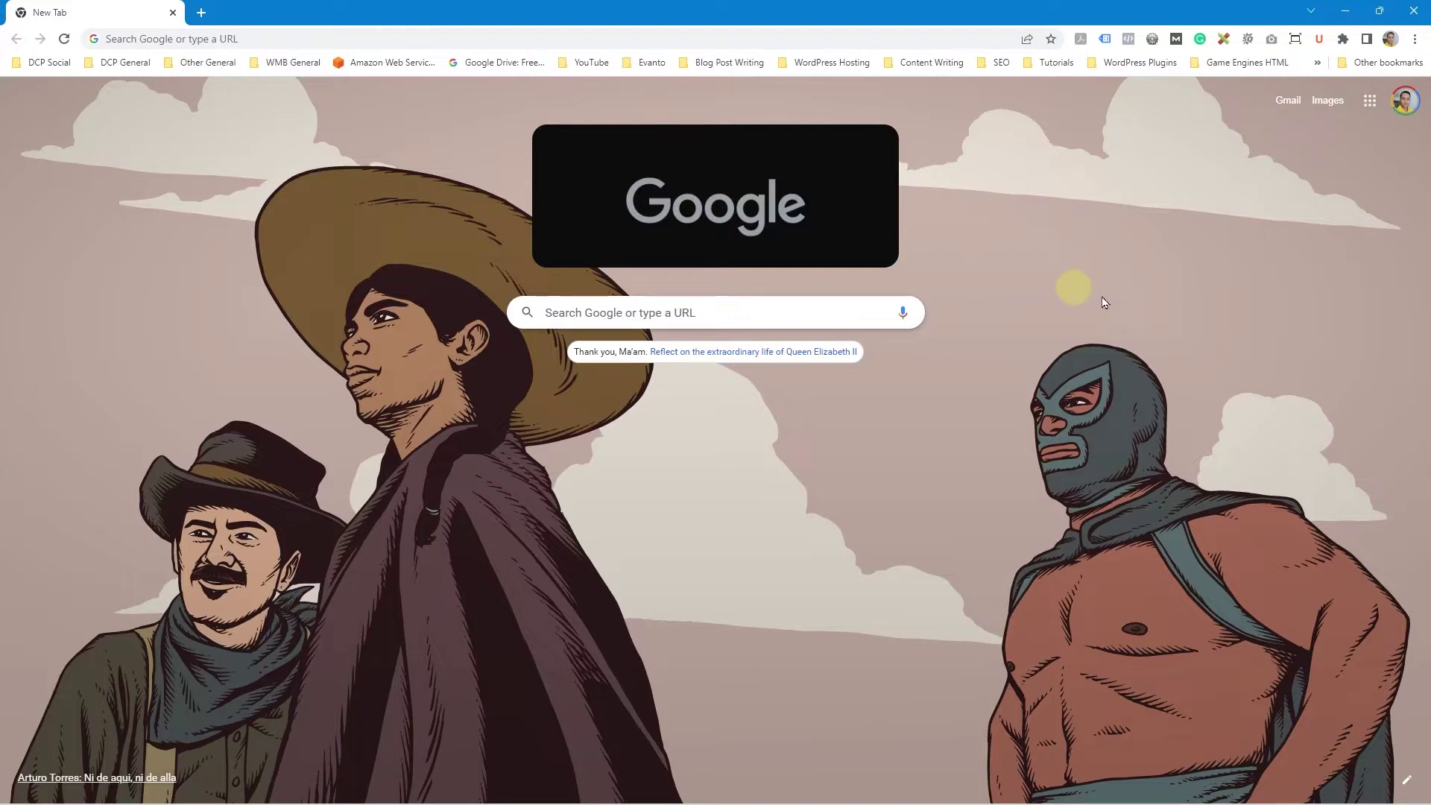
- Apply the Earth collection's first NASA horizon photo as the new tab background
click(1405, 781)
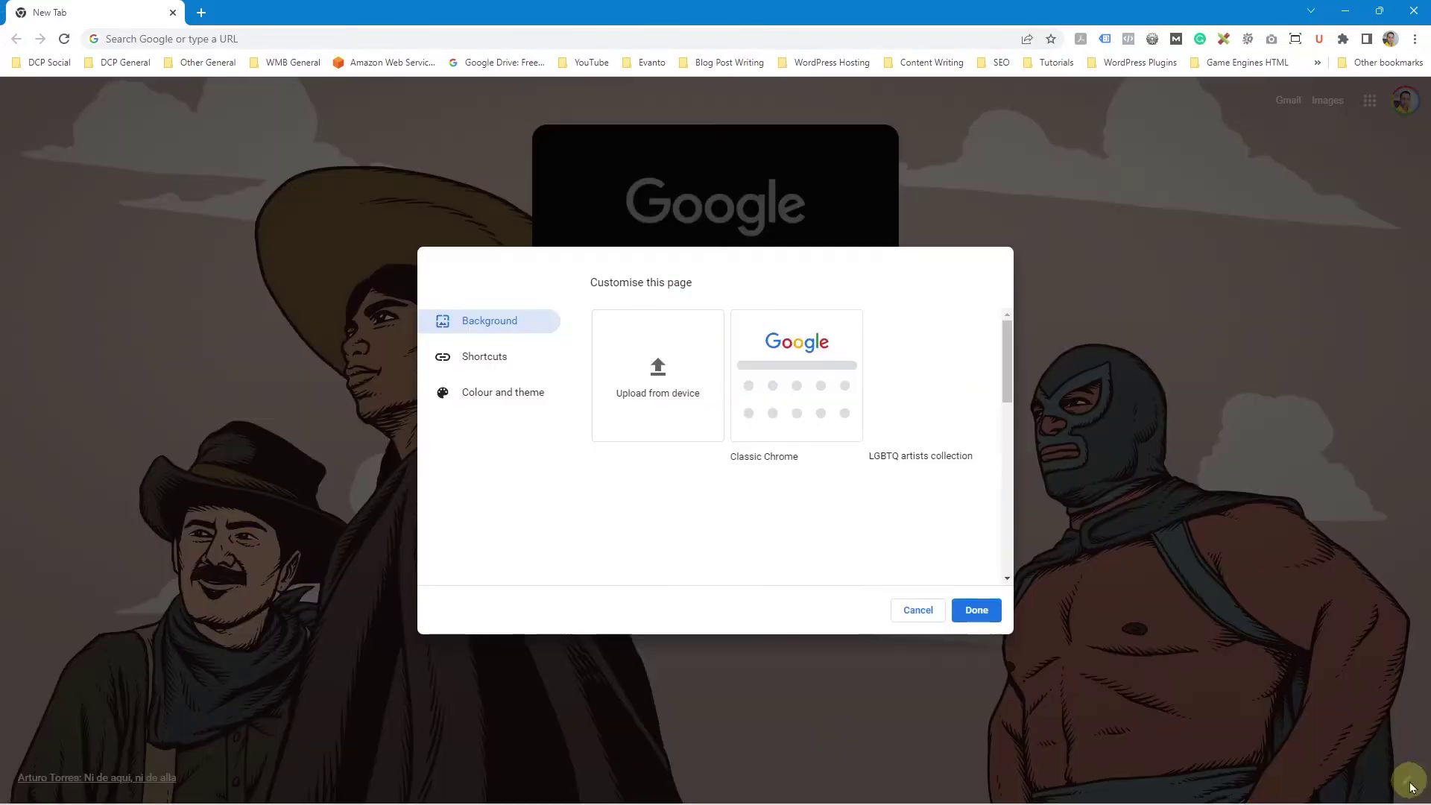
scroll(833, 524, down, 5)
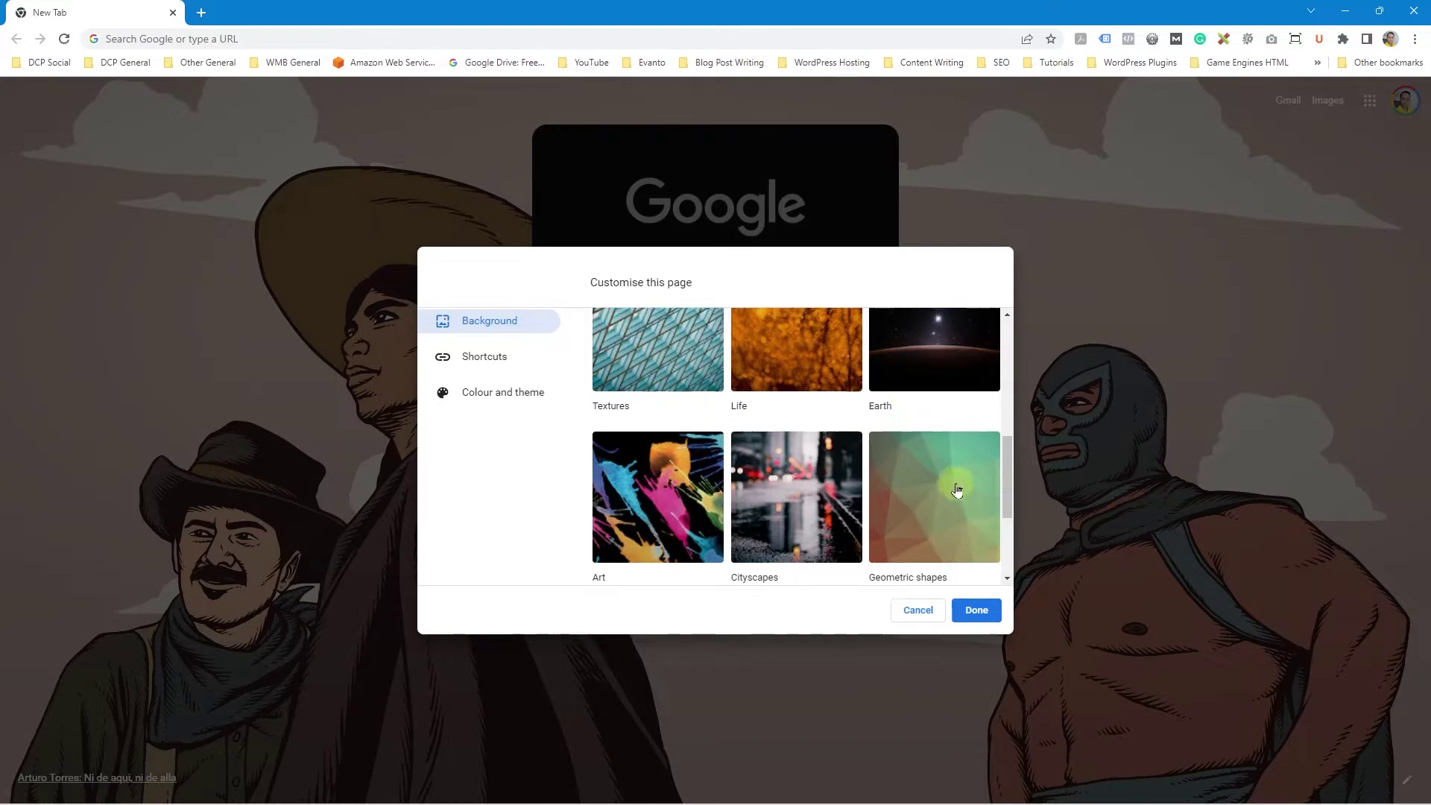
scroll(950, 480, up, 1)
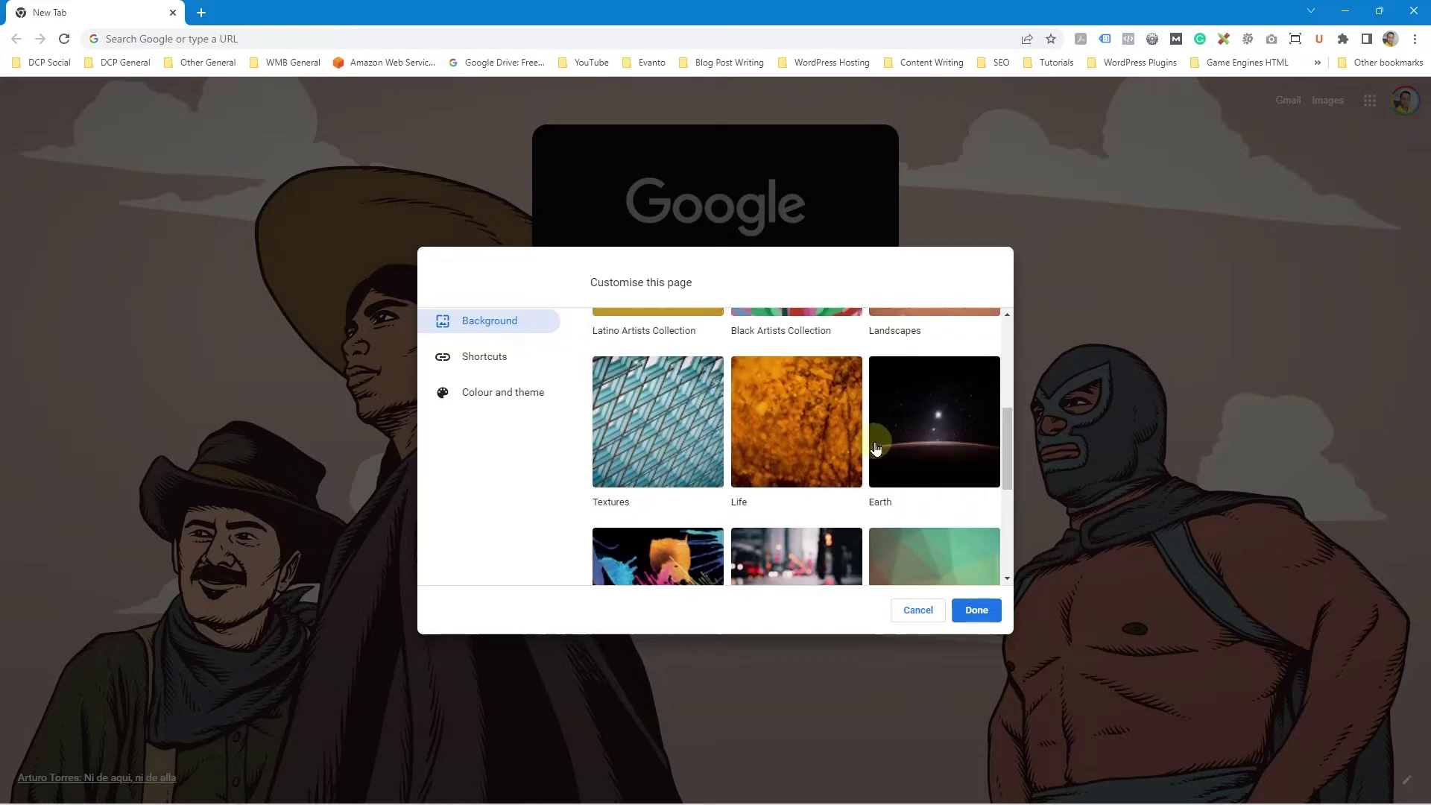
scroll(931, 447, up, 1)
click(931, 520)
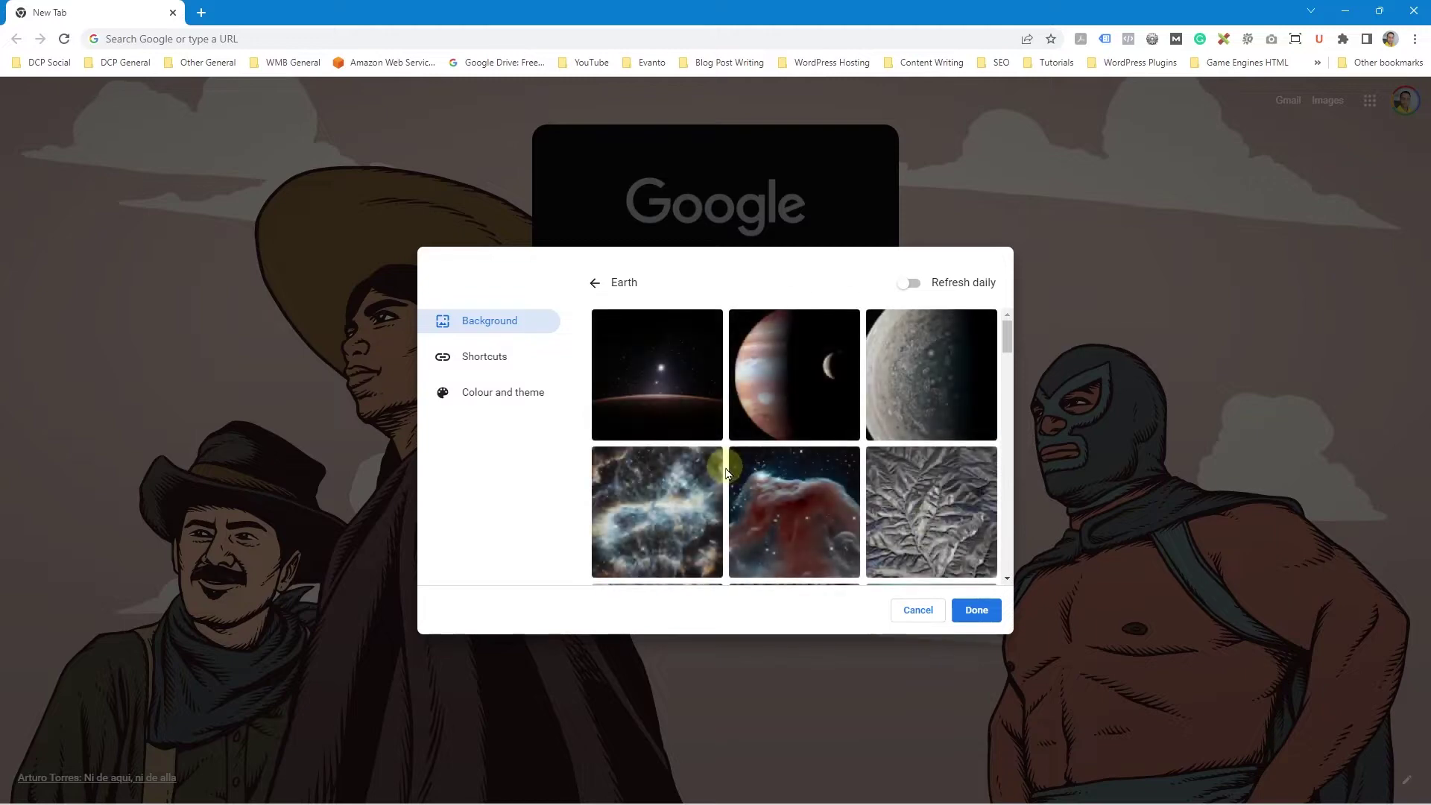
scroll(820, 492, down, 10)
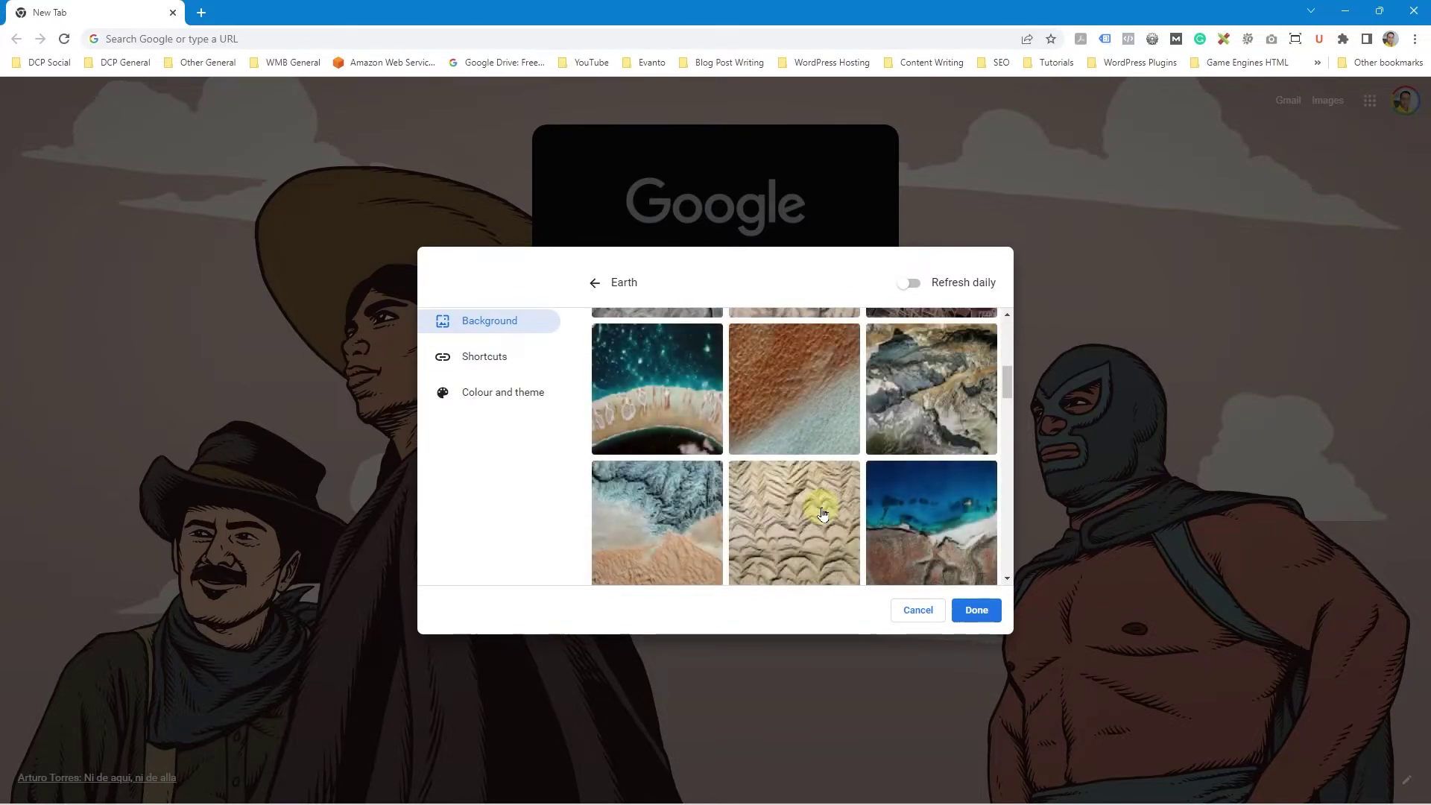
scroll(823, 513, up, 10)
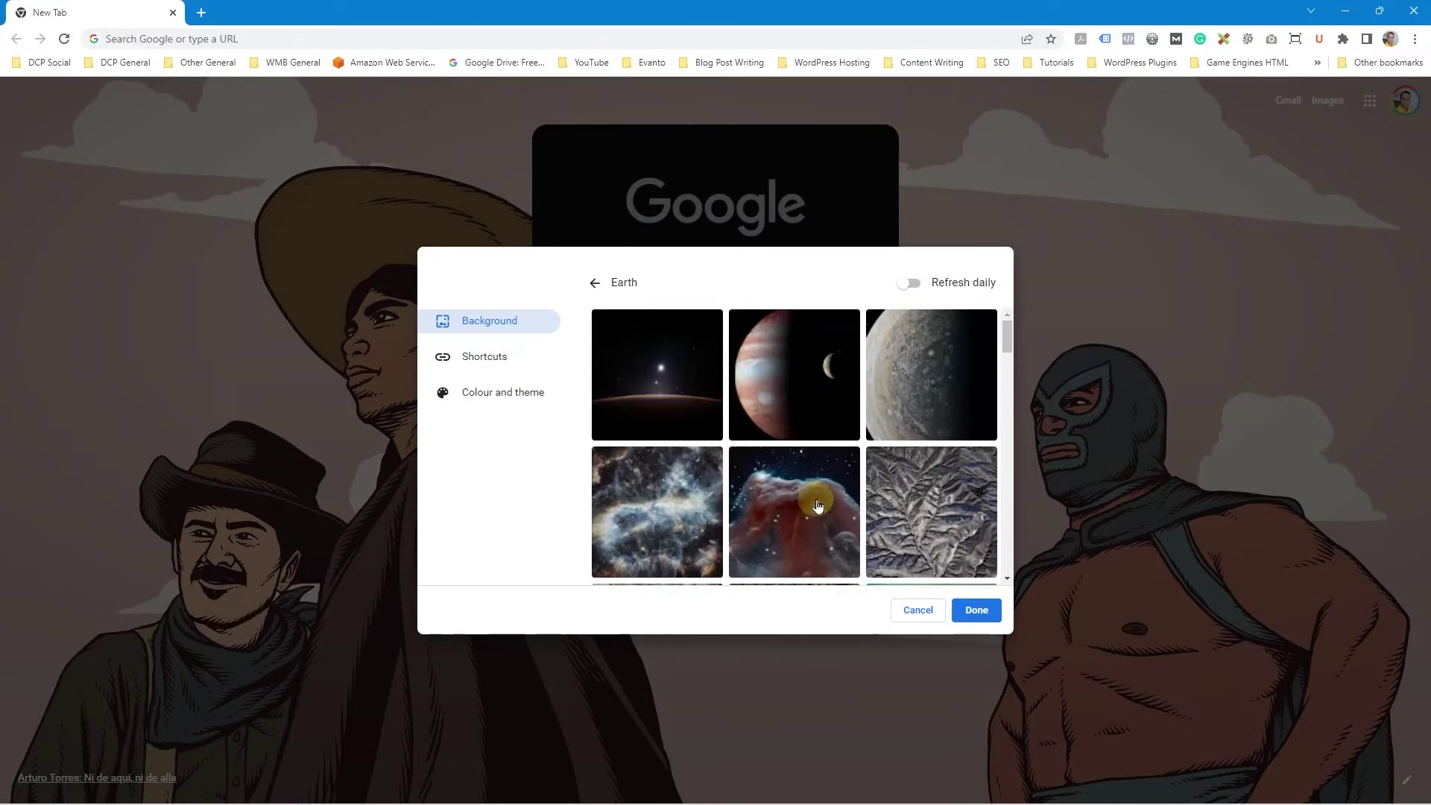
click(680, 377)
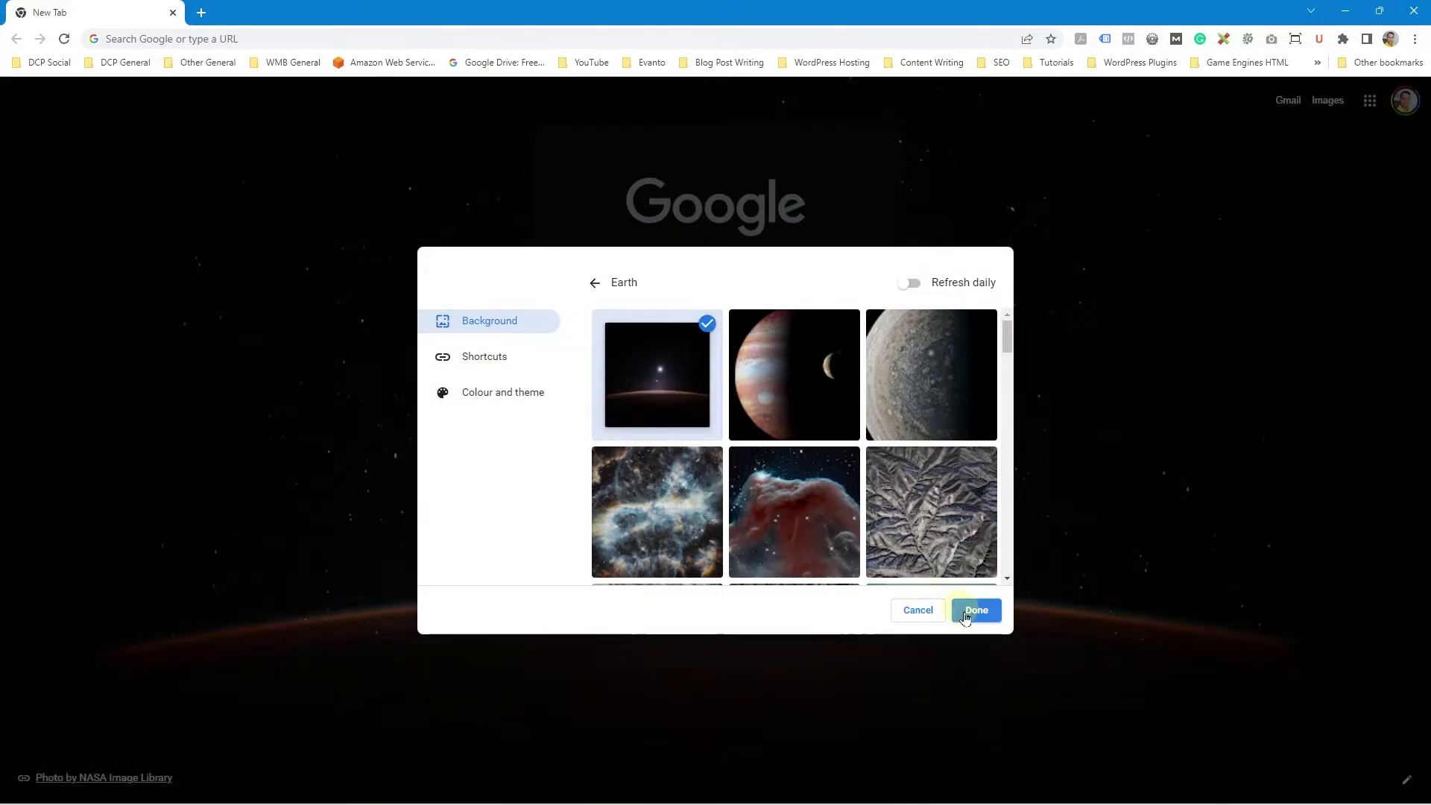
click(973, 612)
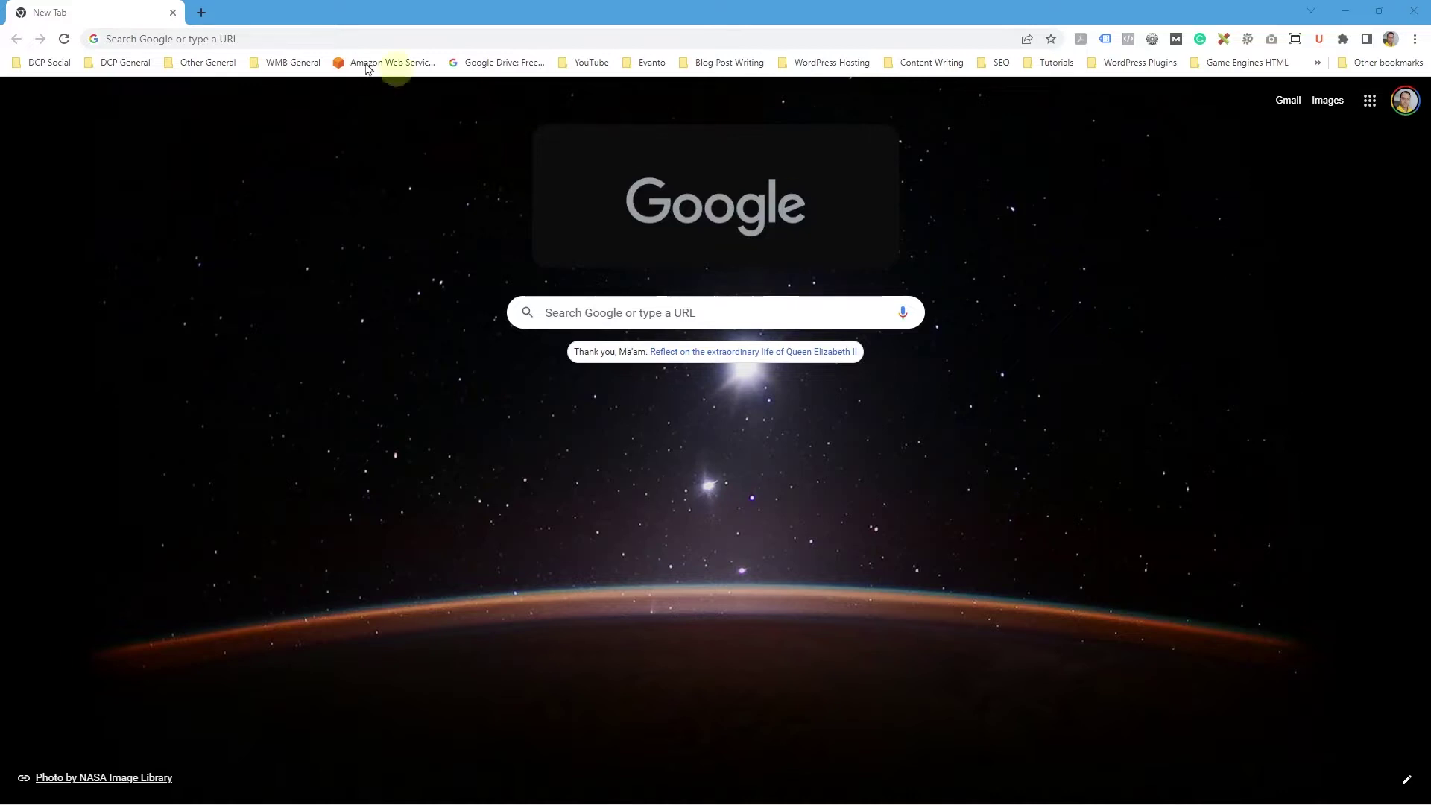
- Go to unsplash.com and search for 'cyber punk' photos
click(212, 33)
text(https://unsplash.com)
key(Return)
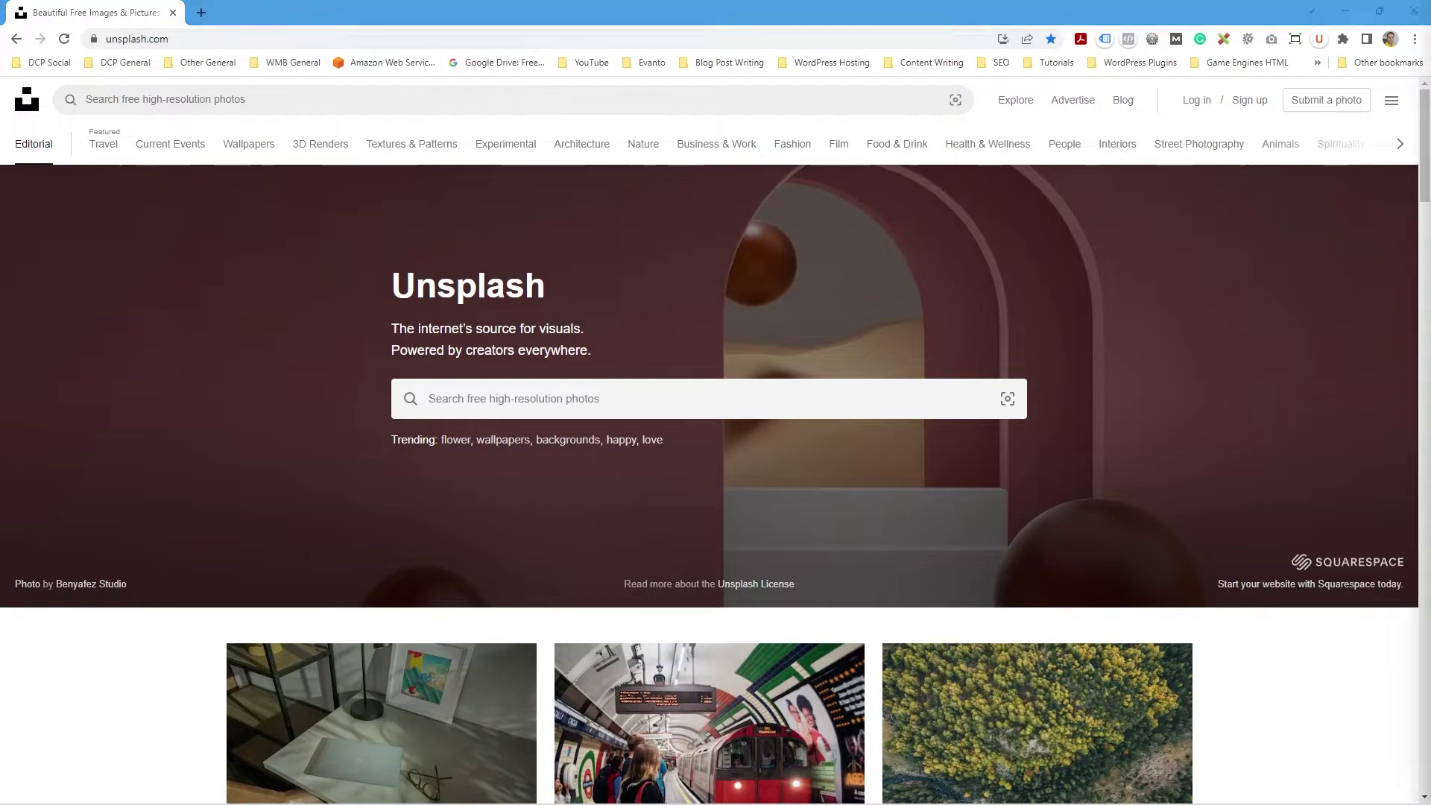
click(574, 398)
text(cyber punk)
key(Return)
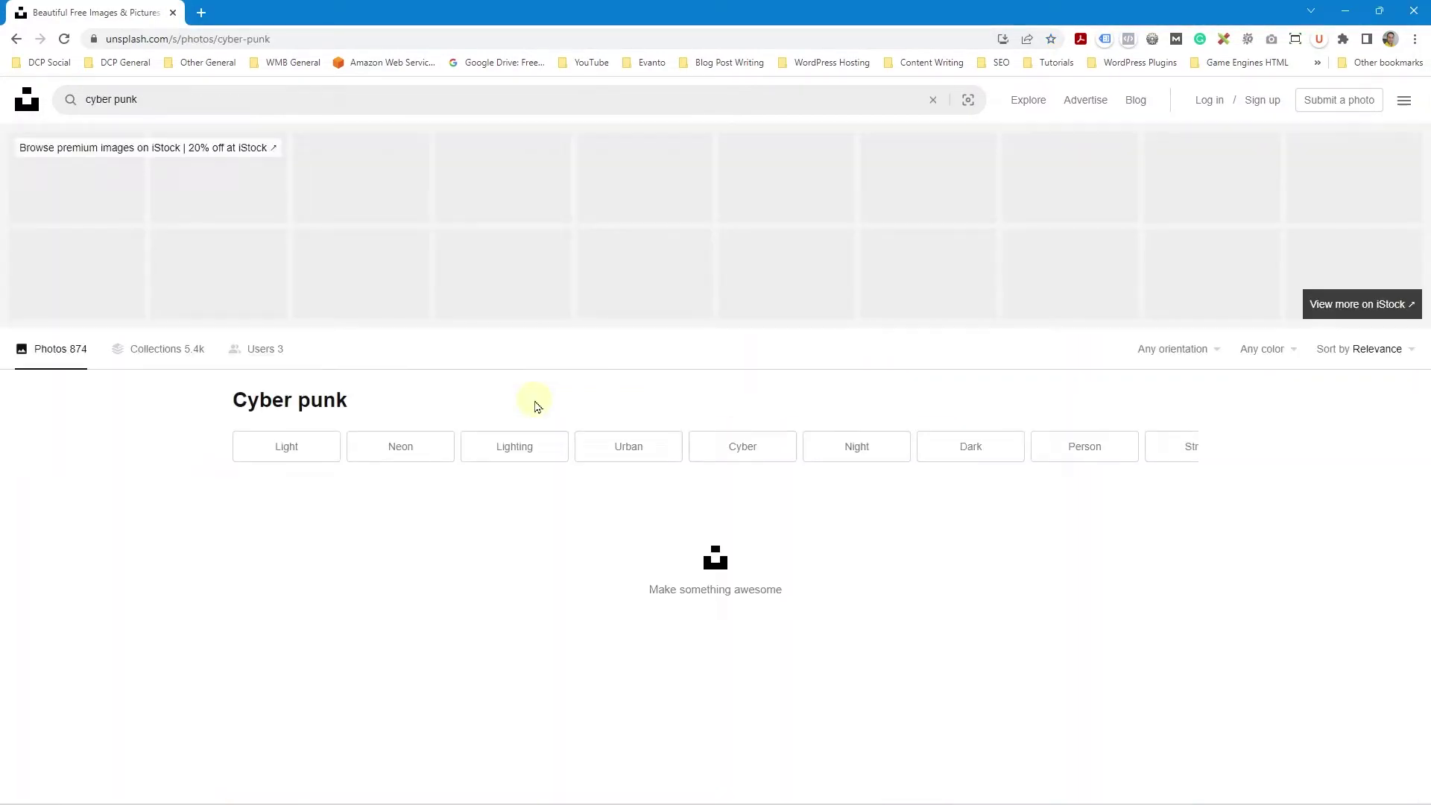
- Download the neon night-street photo with the parked car for free
scroll(149, 555, down, 13)
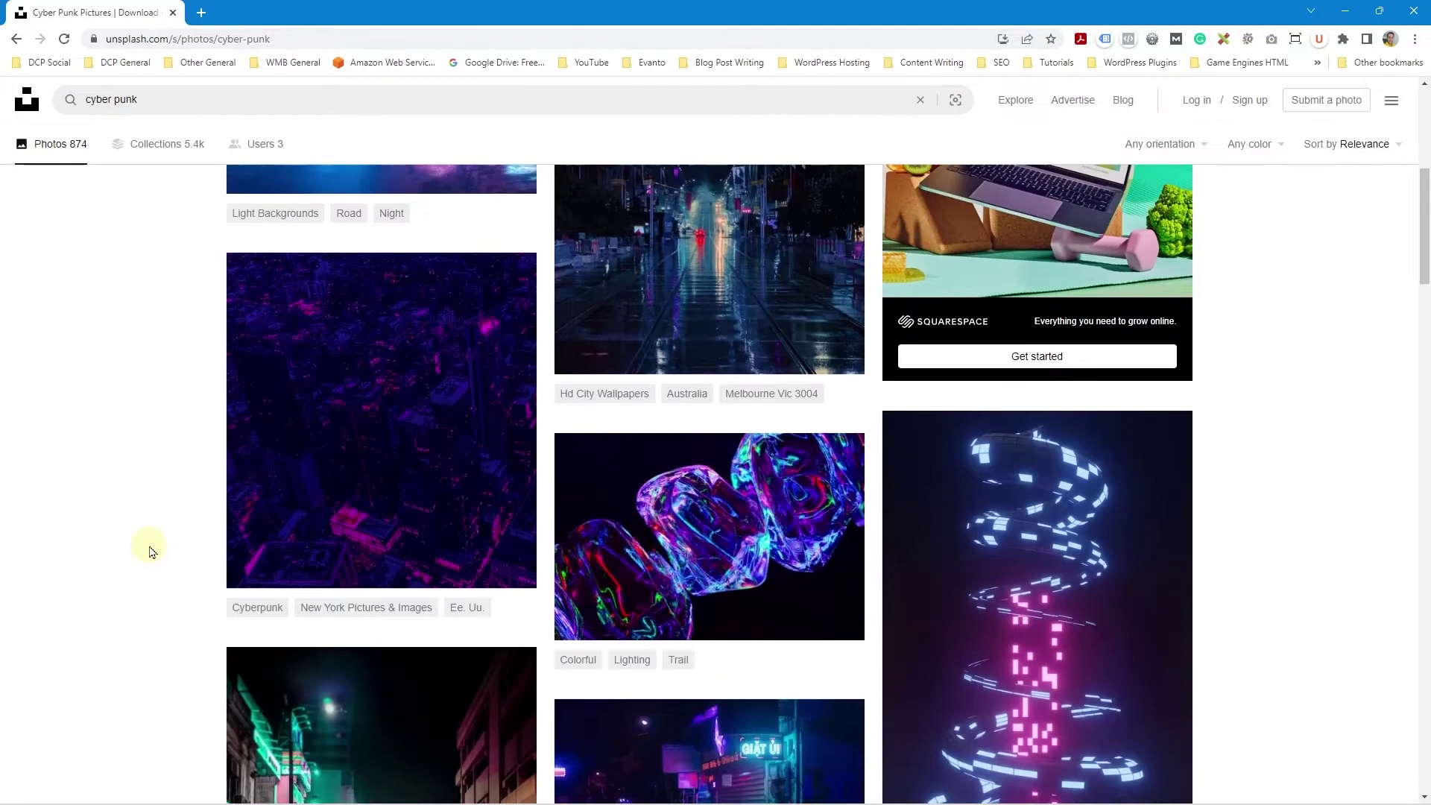
scroll(149, 551, up, 13)
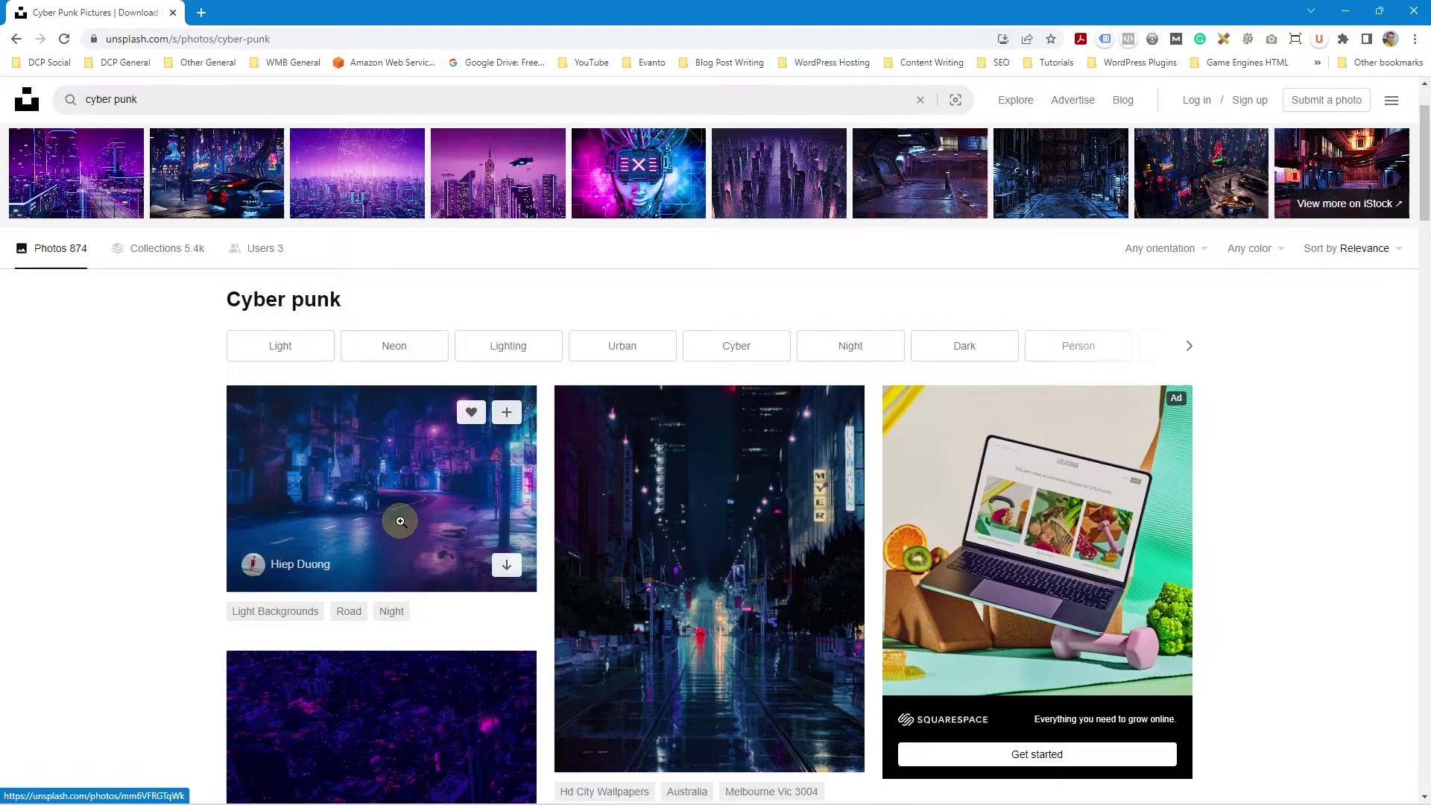
click(400, 521)
click(1248, 112)
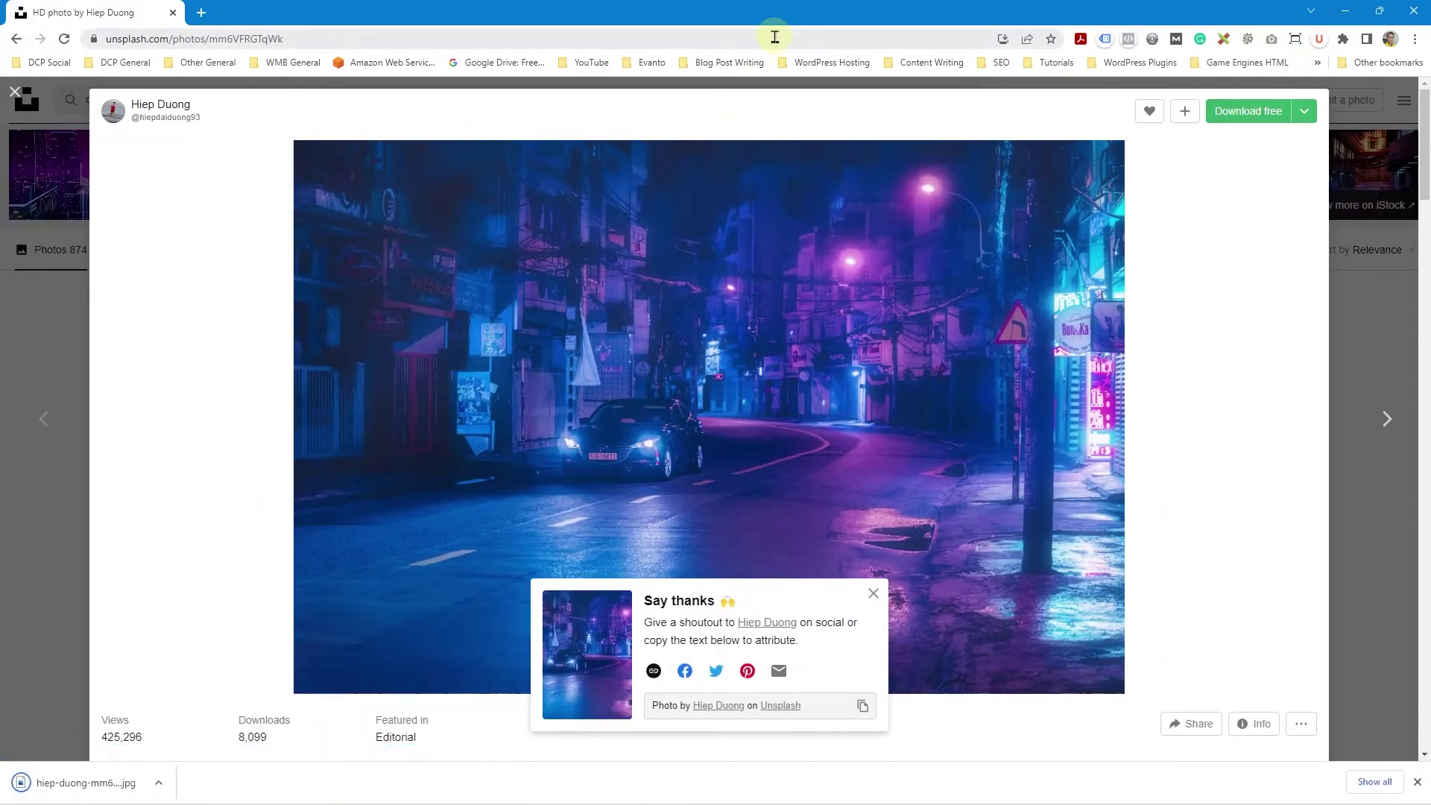
- Snap Chrome left and drag the downloaded JPG into the 'How to change Google chrome Background' folder
key(super+Left)
click(895, 82)
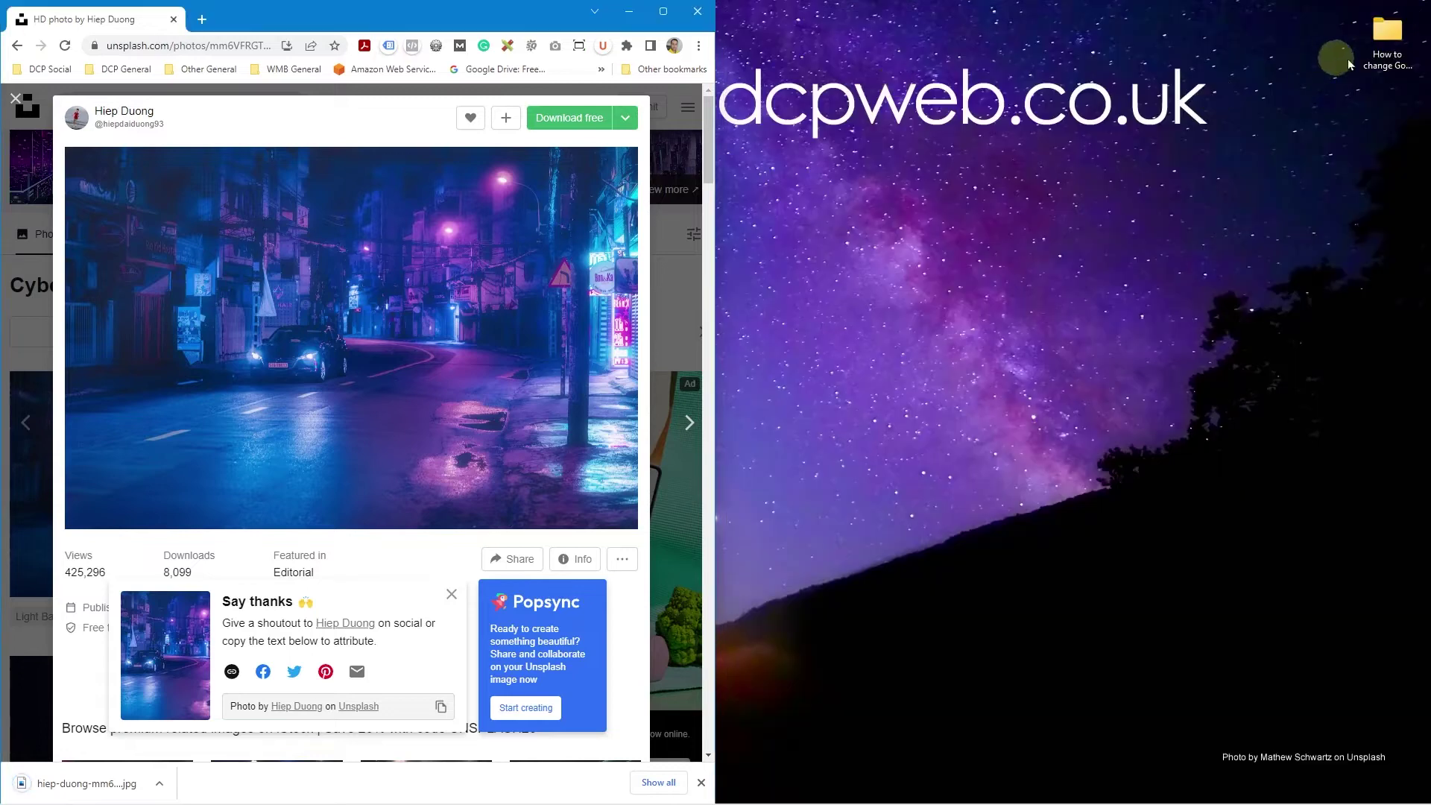
double_click(1385, 61)
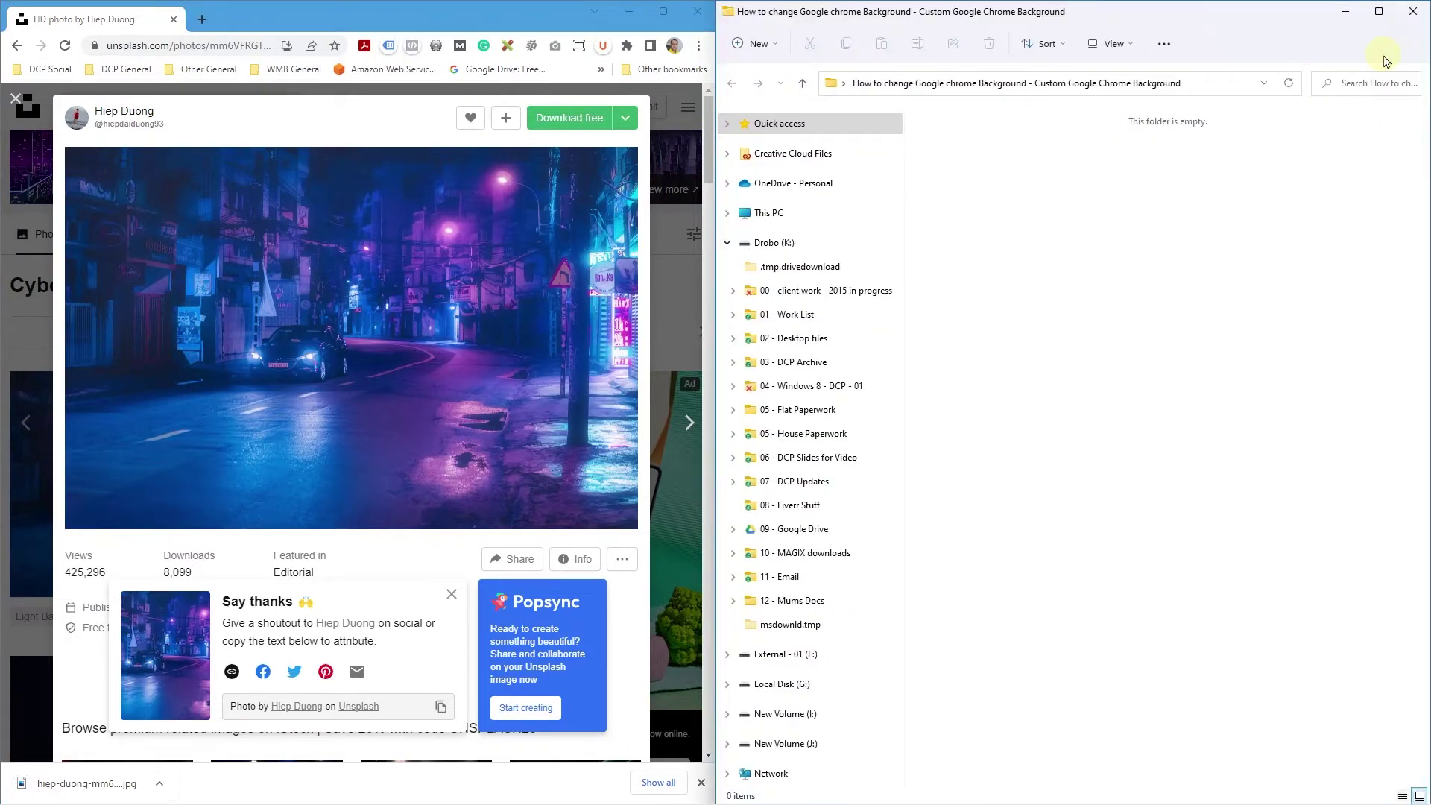
drag(86, 783, 1177, 312)
click(728, 244)
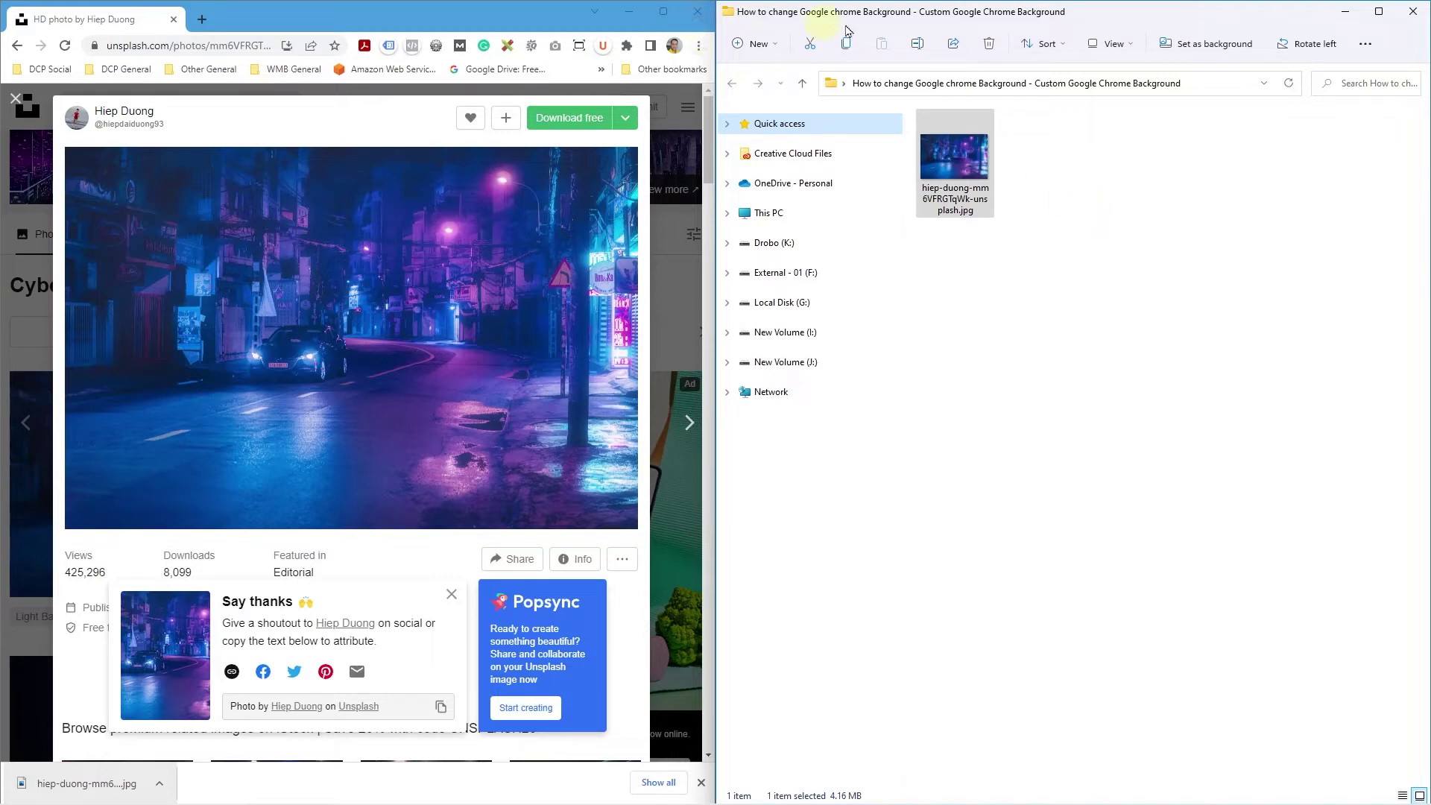
click(311, 16)
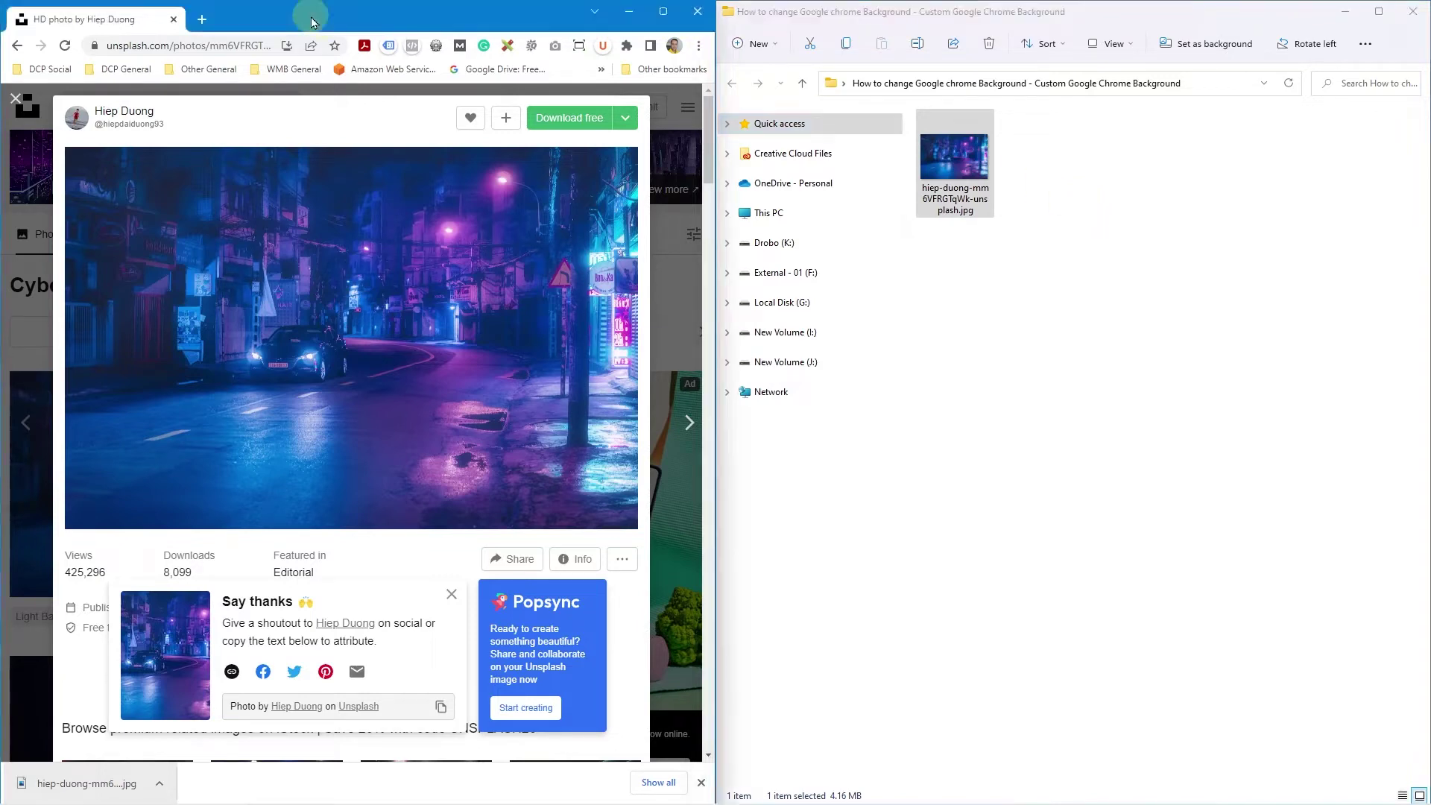
- Maximize Chrome, open a new tab, close the downloads bar, and open Customise this page
click(665, 12)
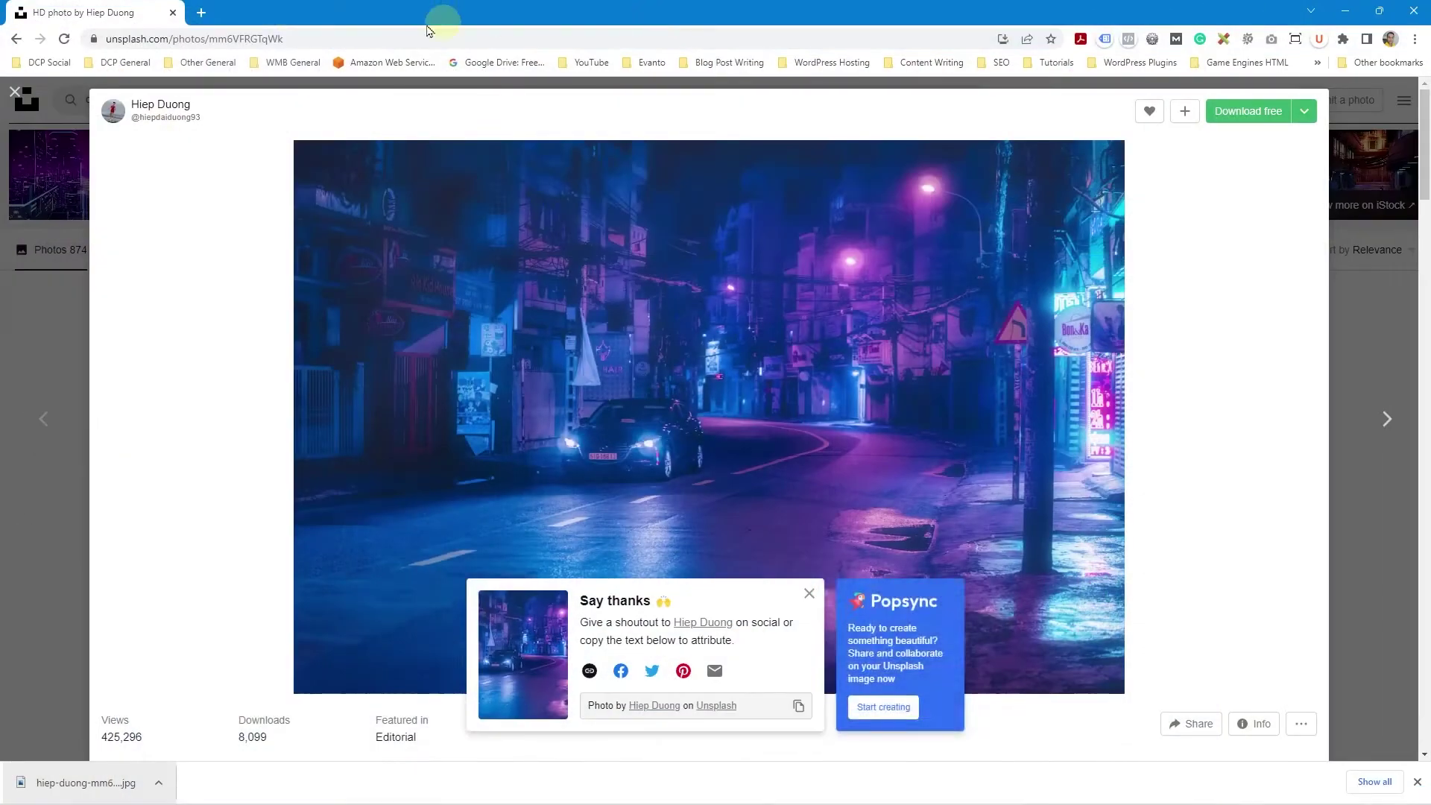
click(199, 15)
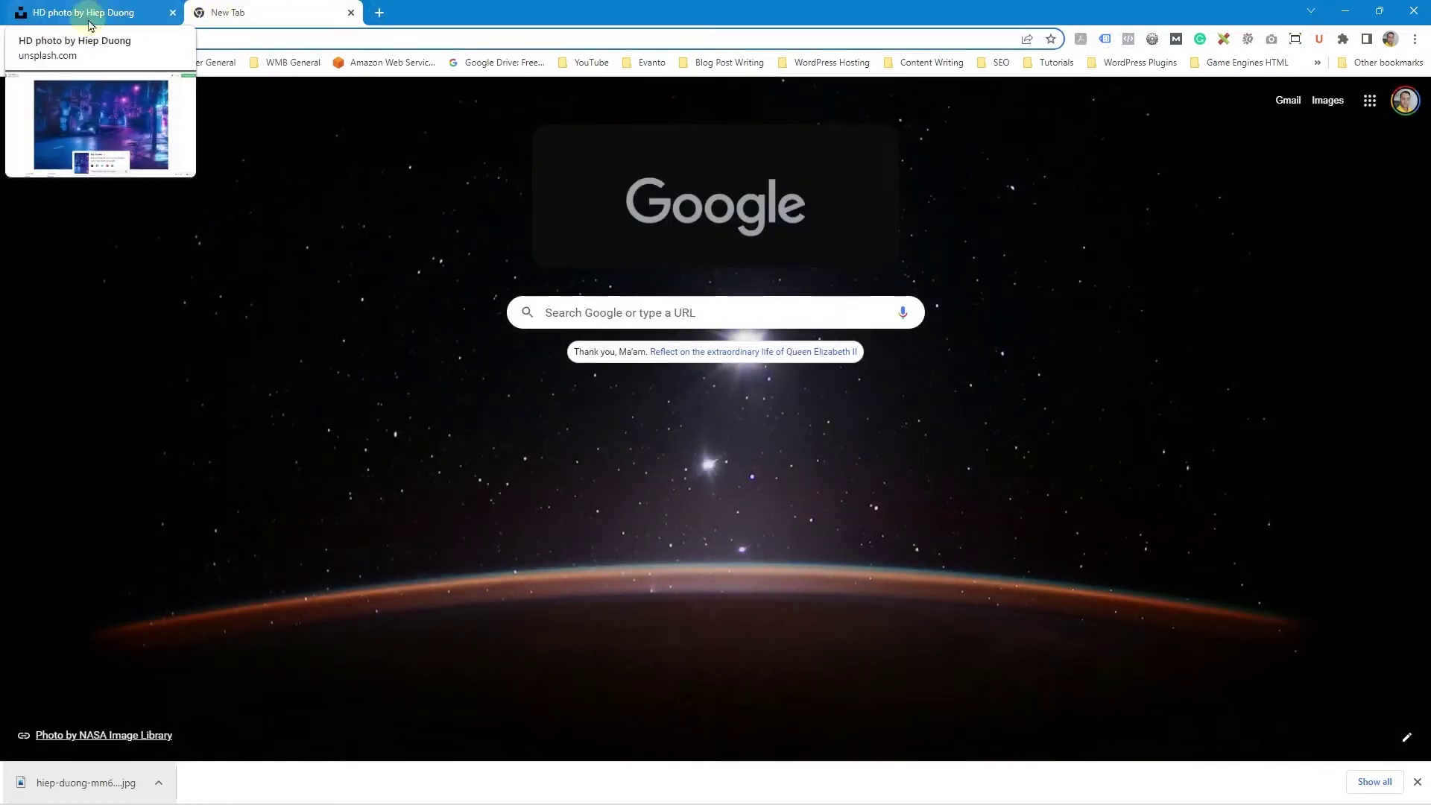
click(1415, 781)
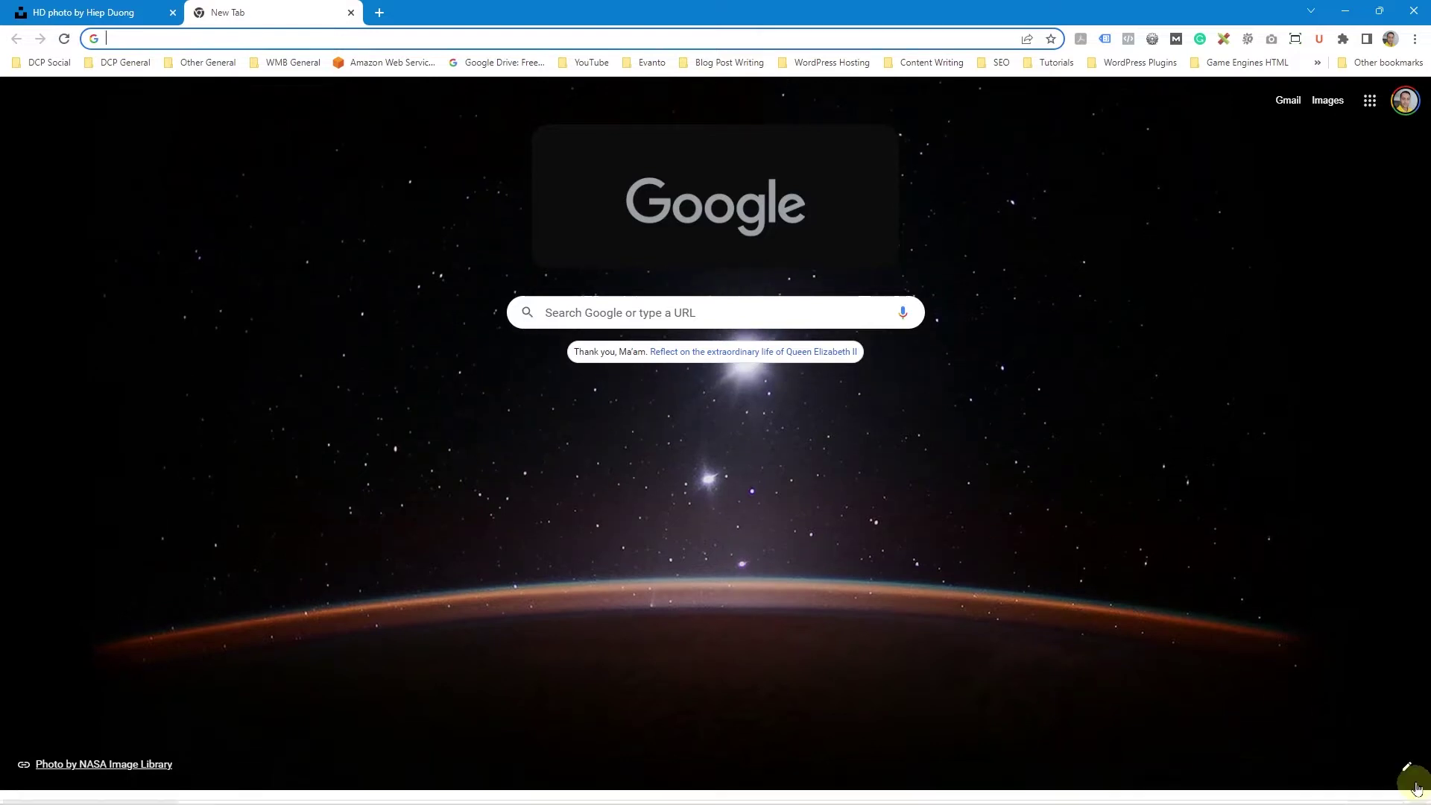
click(1406, 781)
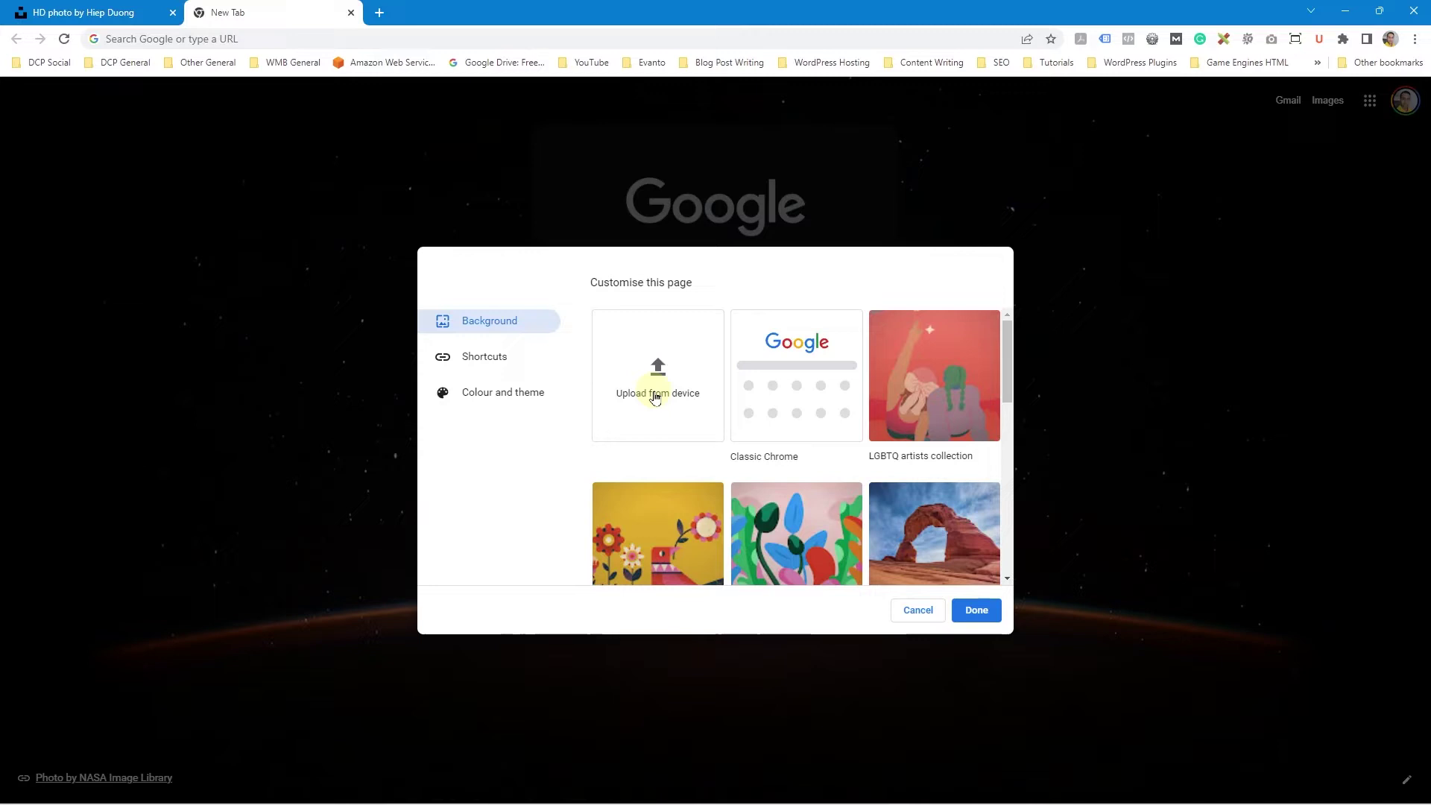
- Upload the night-street JPG from the Desktop tutorial folder as the new tab background
click(654, 398)
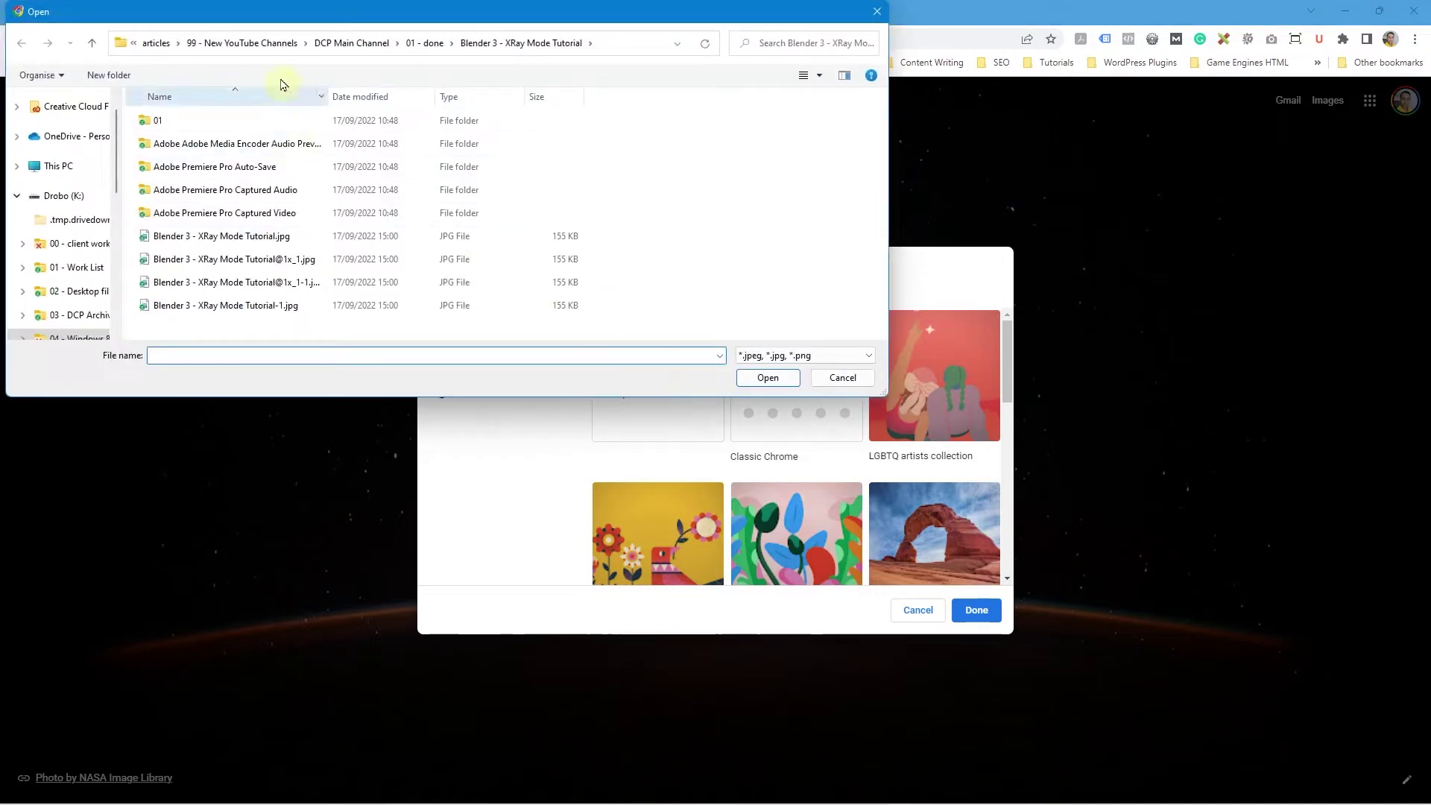
click(58, 165)
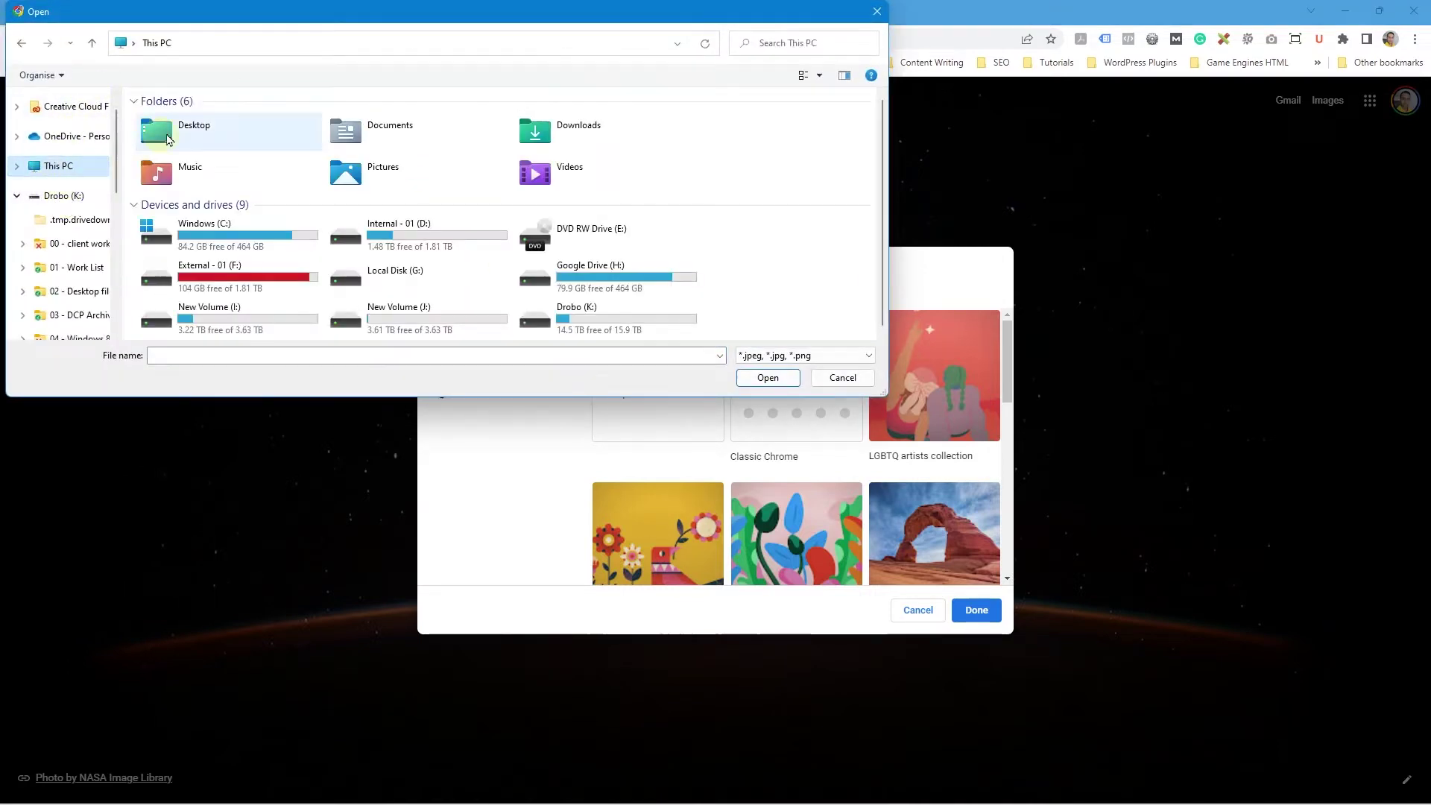
double_click(185, 123)
double_click(341, 133)
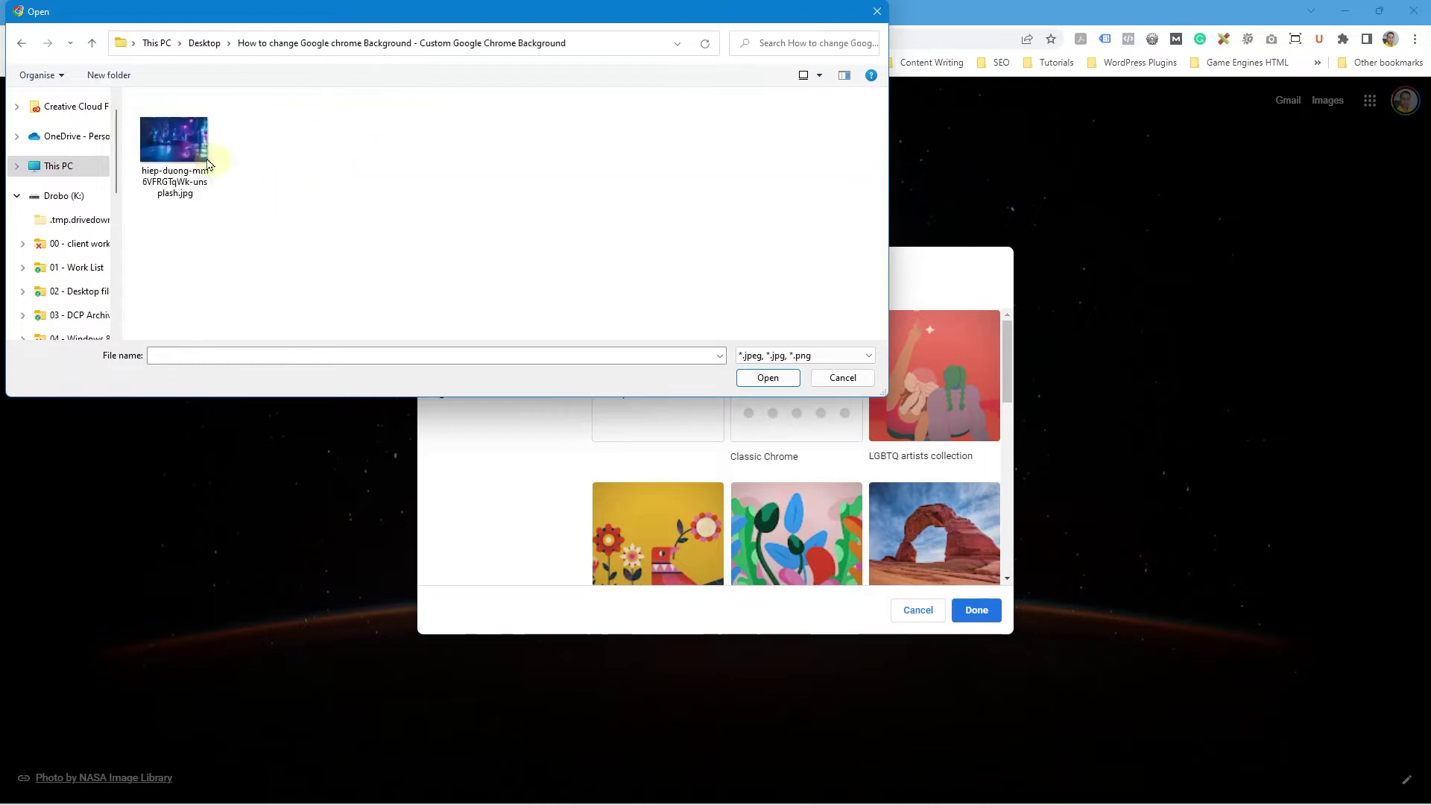
click(206, 149)
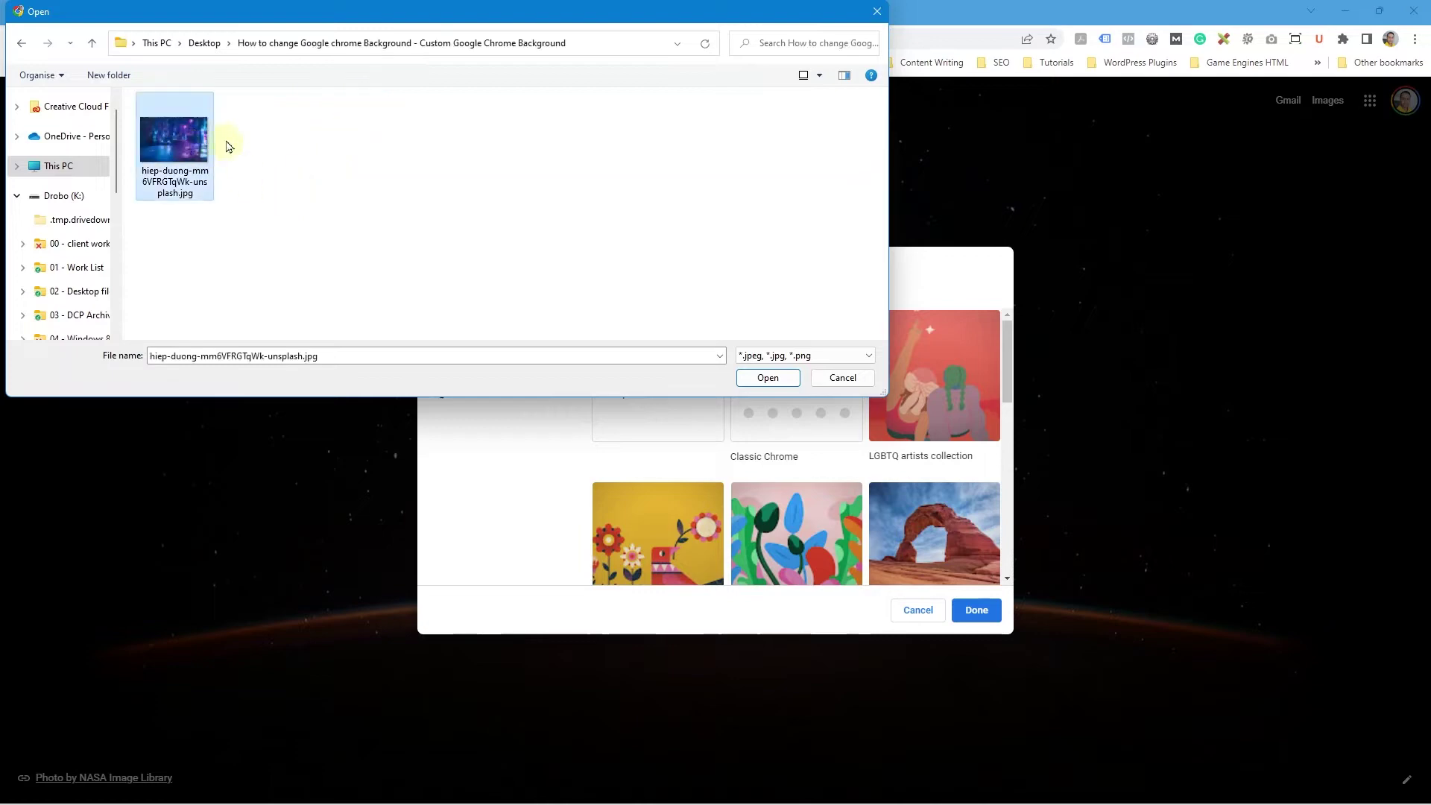
click(767, 377)
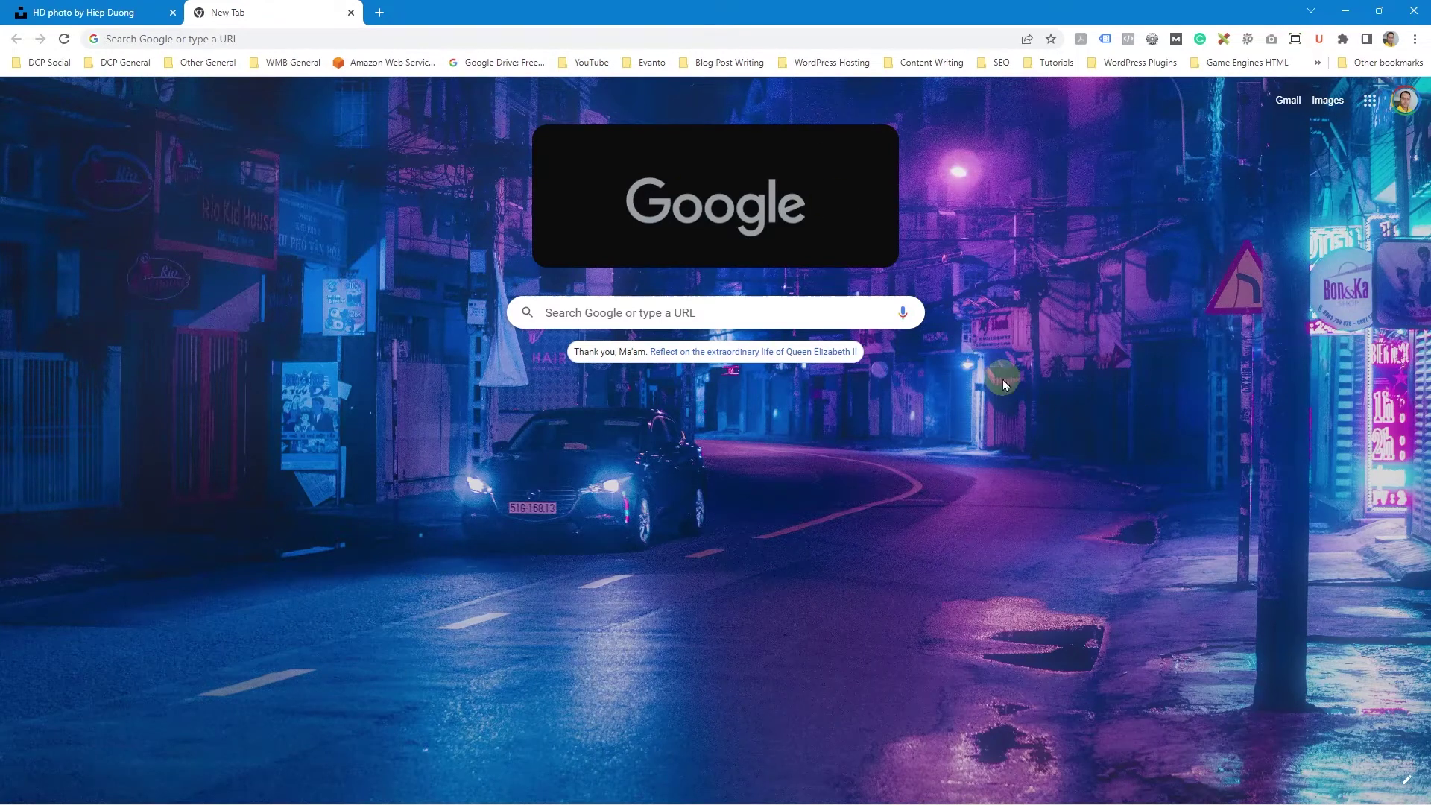
- In Colour and theme, preview several swatches, then apply the black dark theme
click(1405, 780)
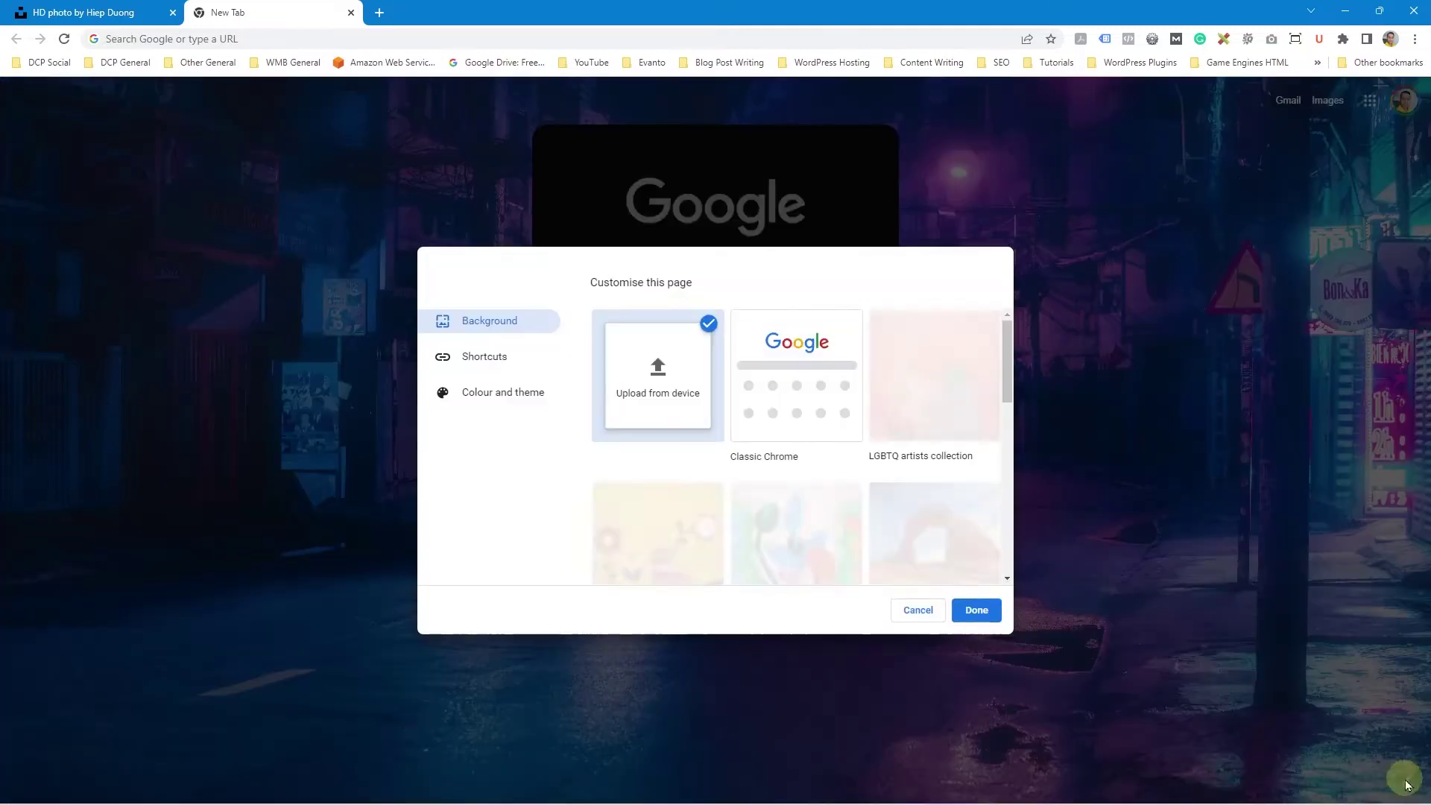
click(498, 400)
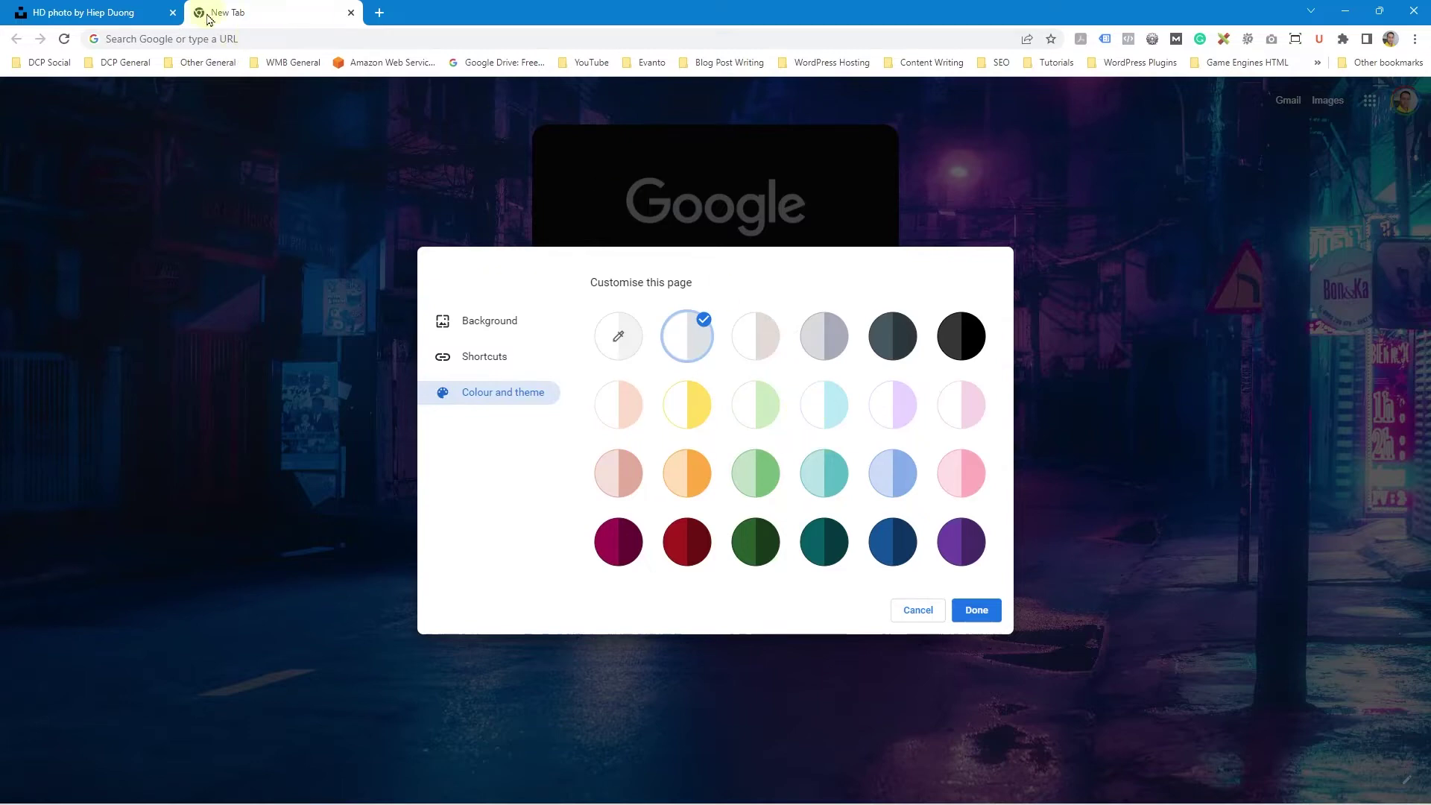
click(892, 555)
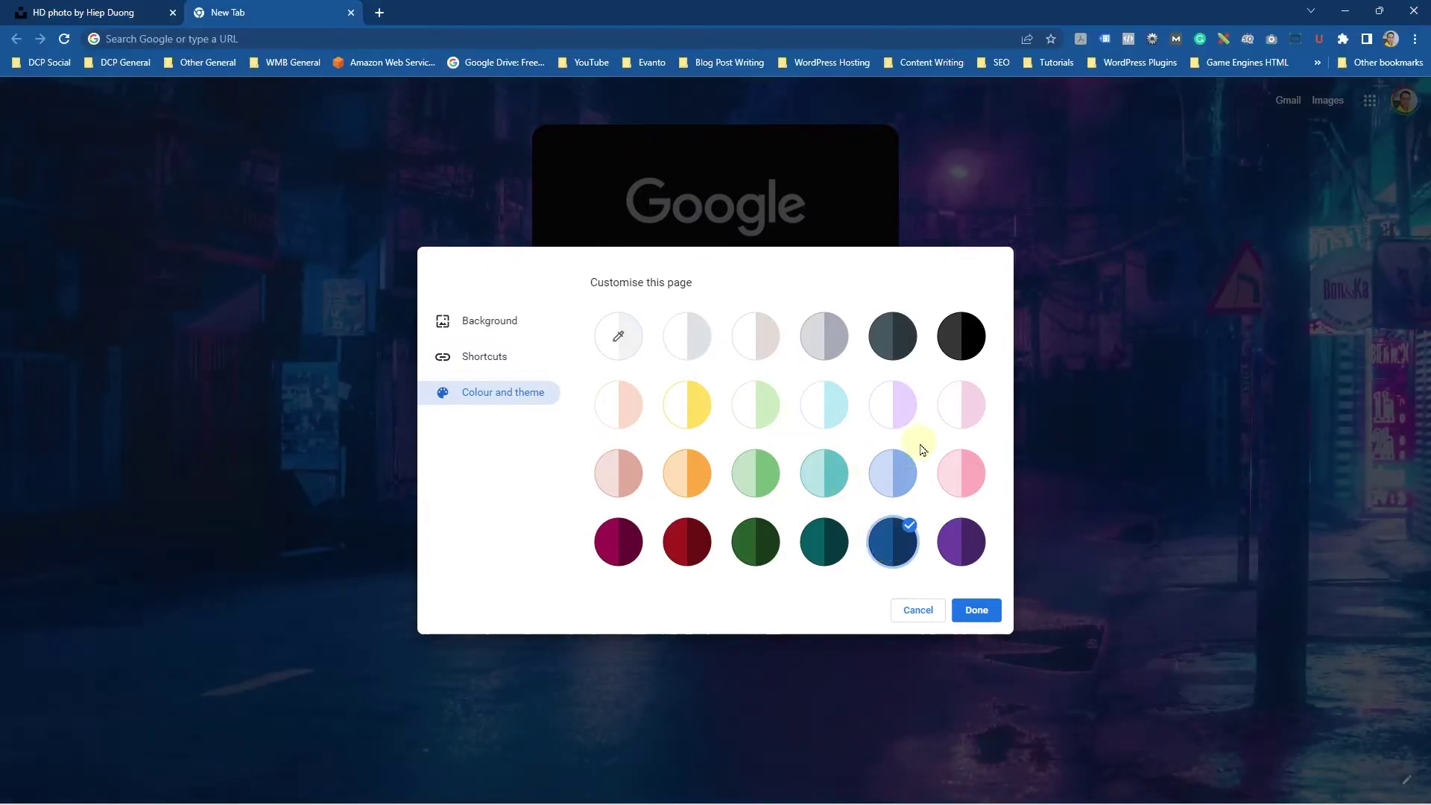
click(965, 395)
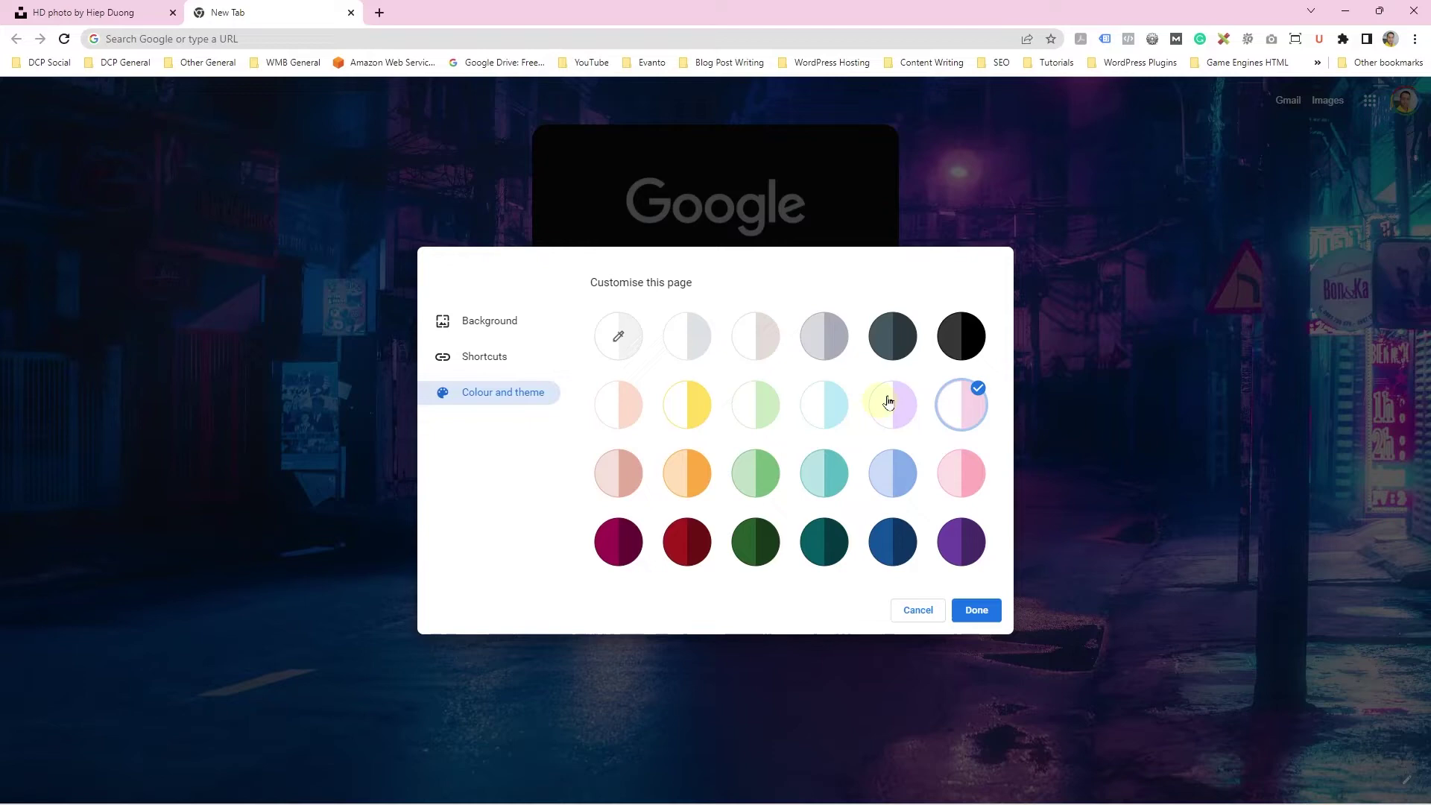
click(898, 334)
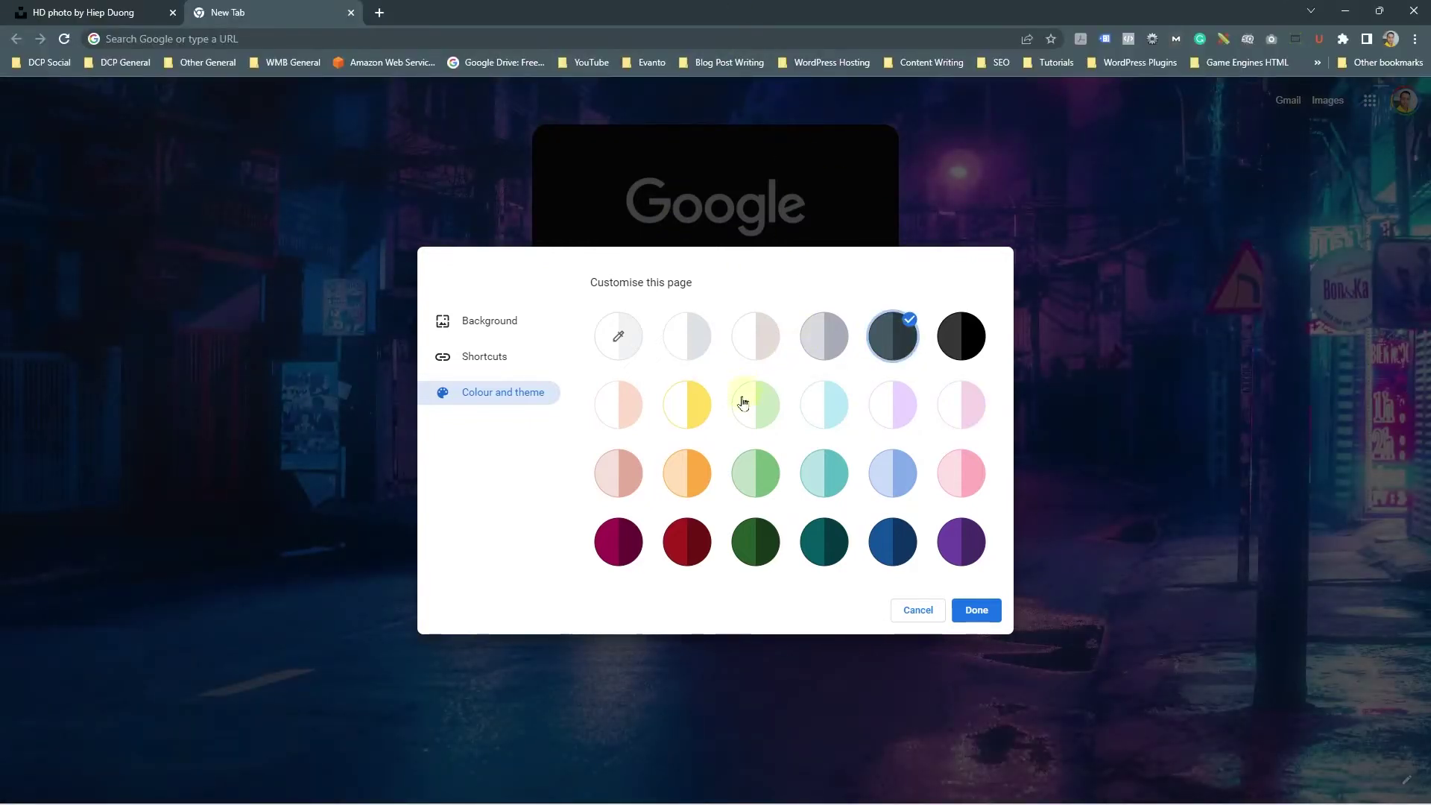
click(665, 345)
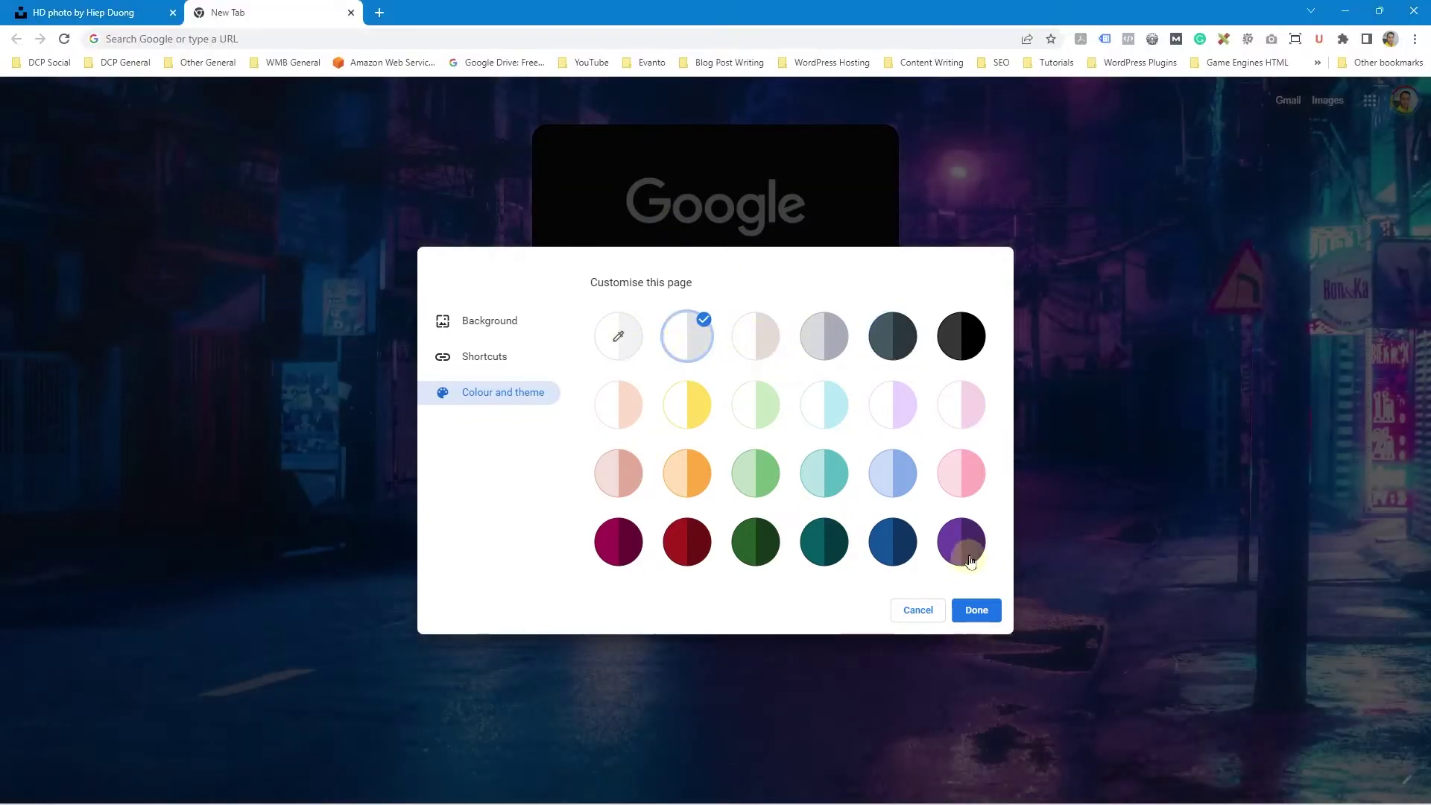
click(964, 333)
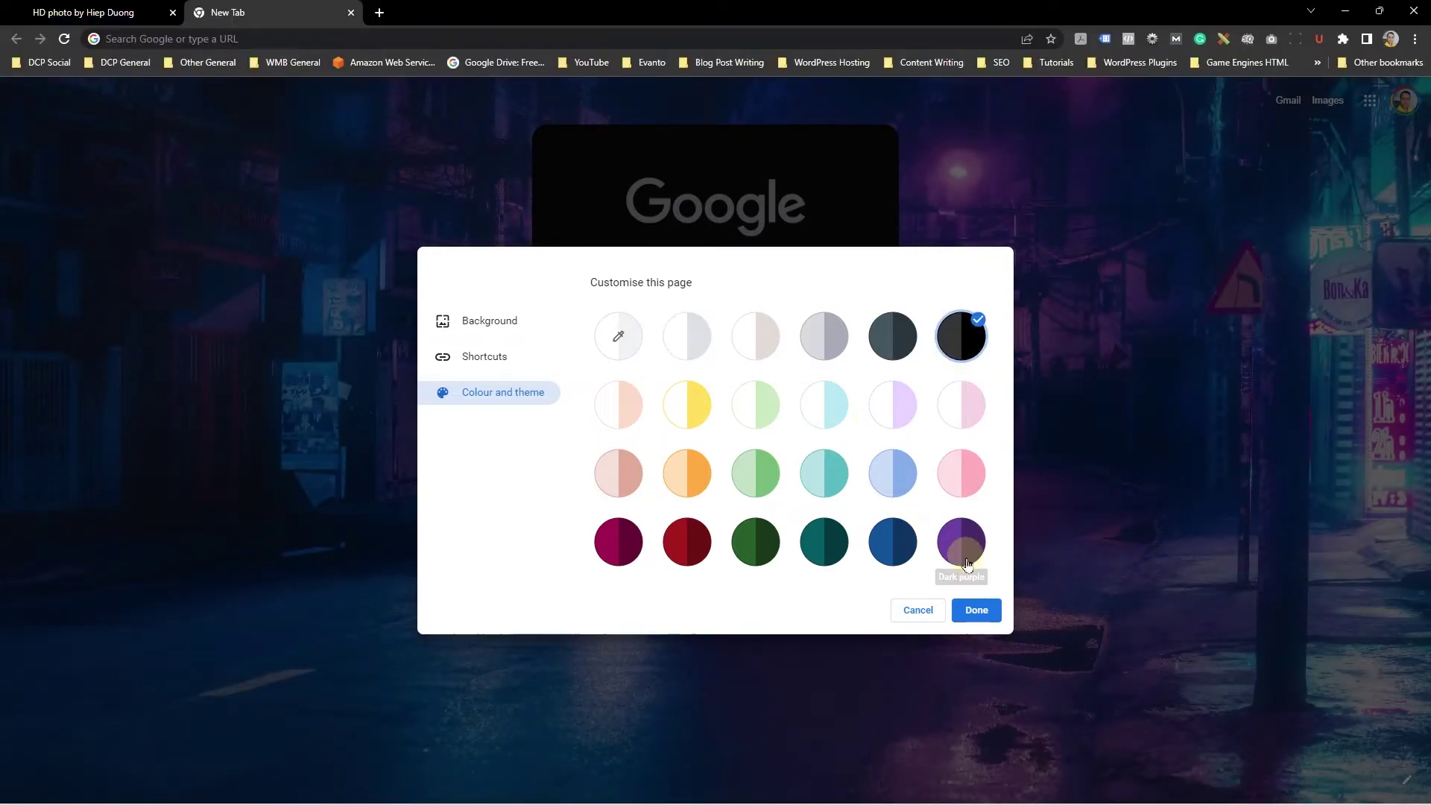
- Replace the night-street image with the Earth collection's NASA Jupiter-and-moon photo
click(511, 322)
scroll(820, 480, down, 2)
scroll(824, 481, down, 2)
click(935, 418)
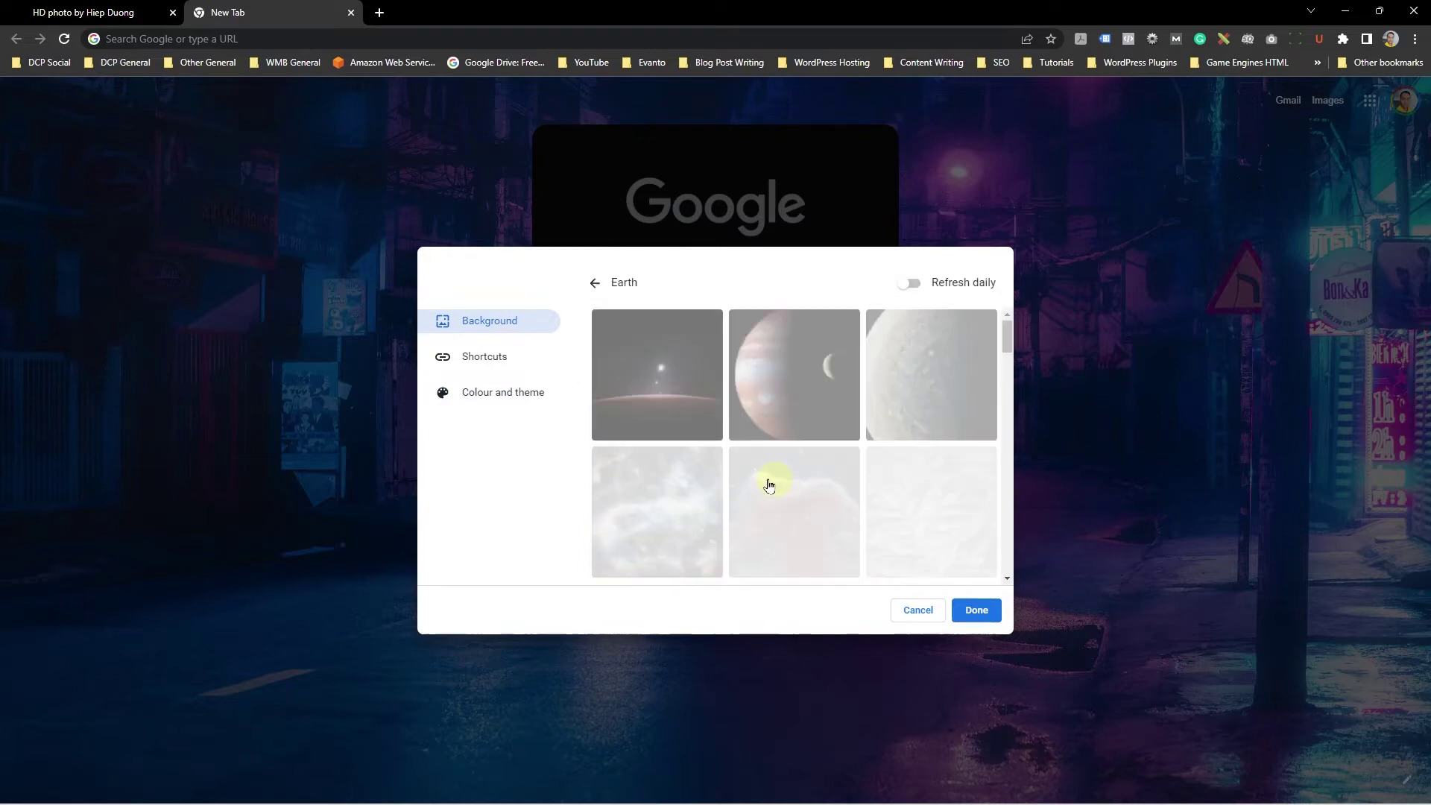
click(672, 399)
scroll(789, 447, down, 6)
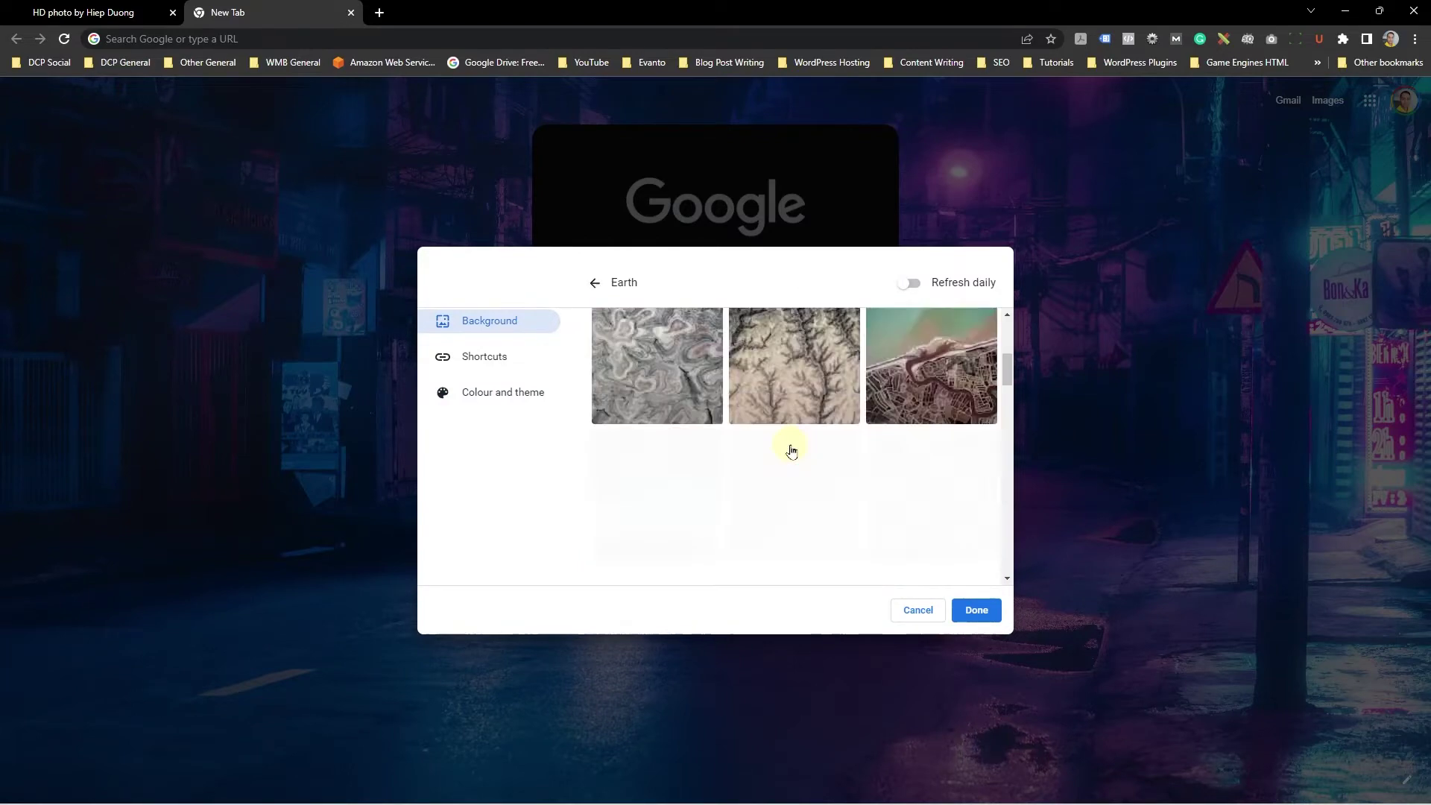
scroll(791, 451, up, 4)
scroll(792, 450, down, 5)
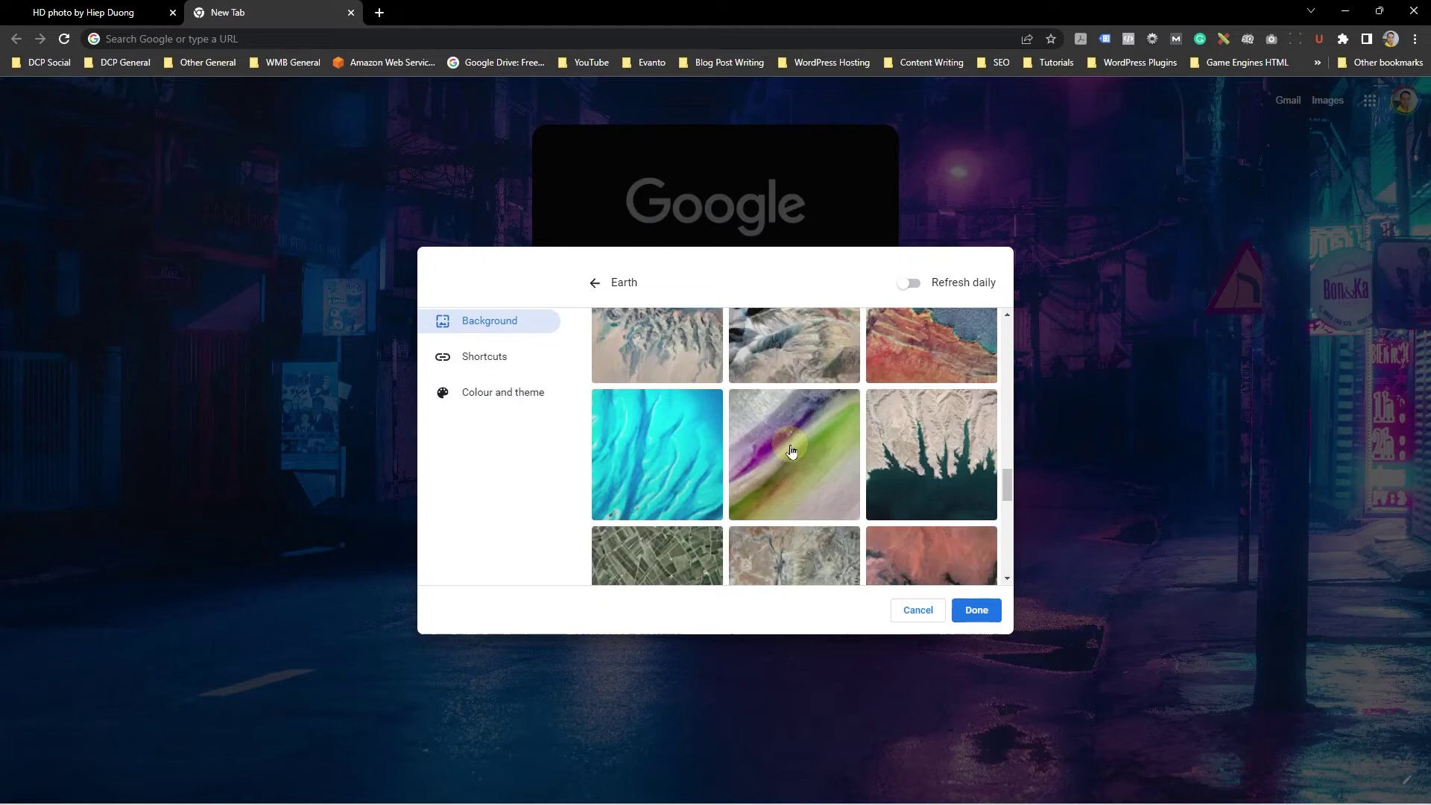
scroll(792, 445, up, 6)
click(798, 393)
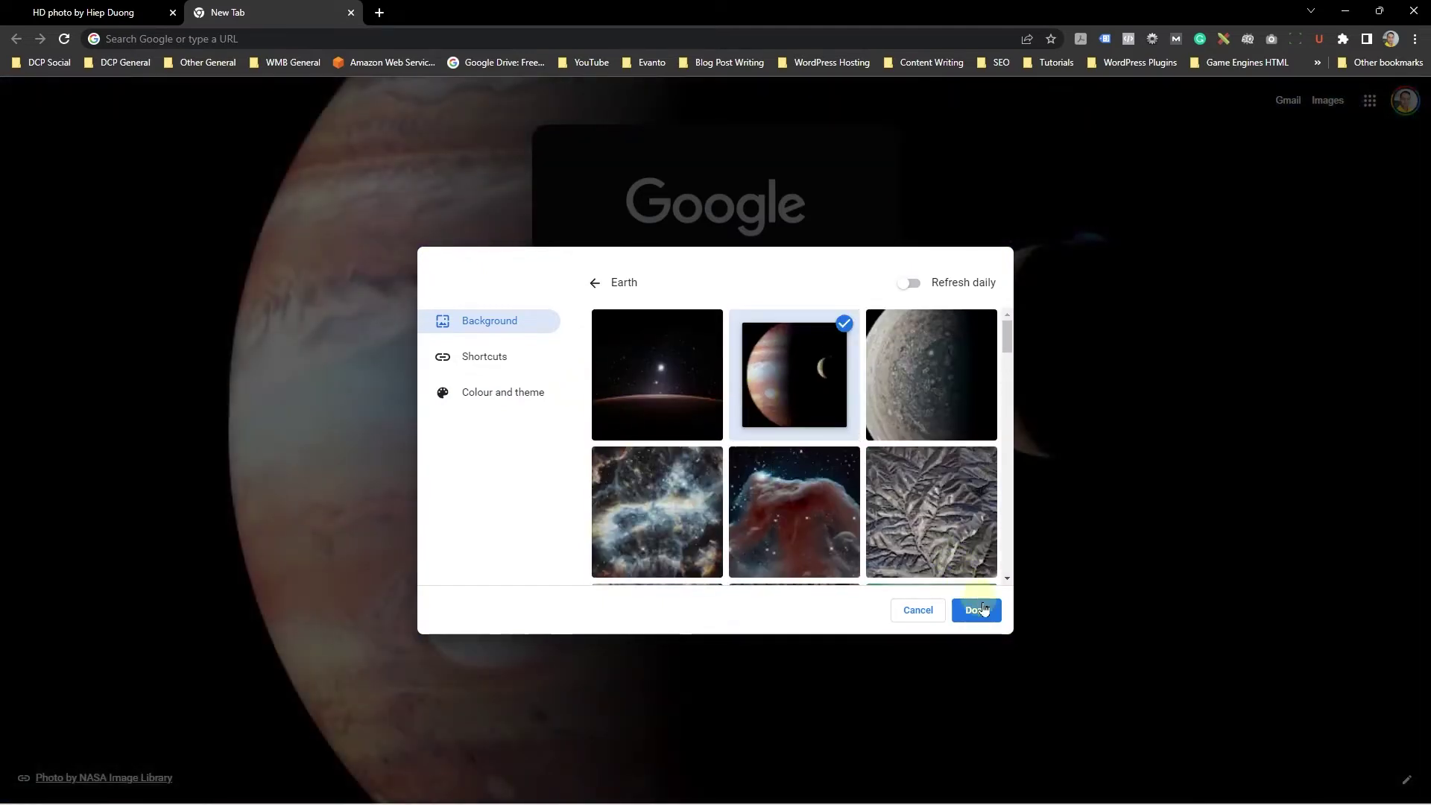
click(992, 617)
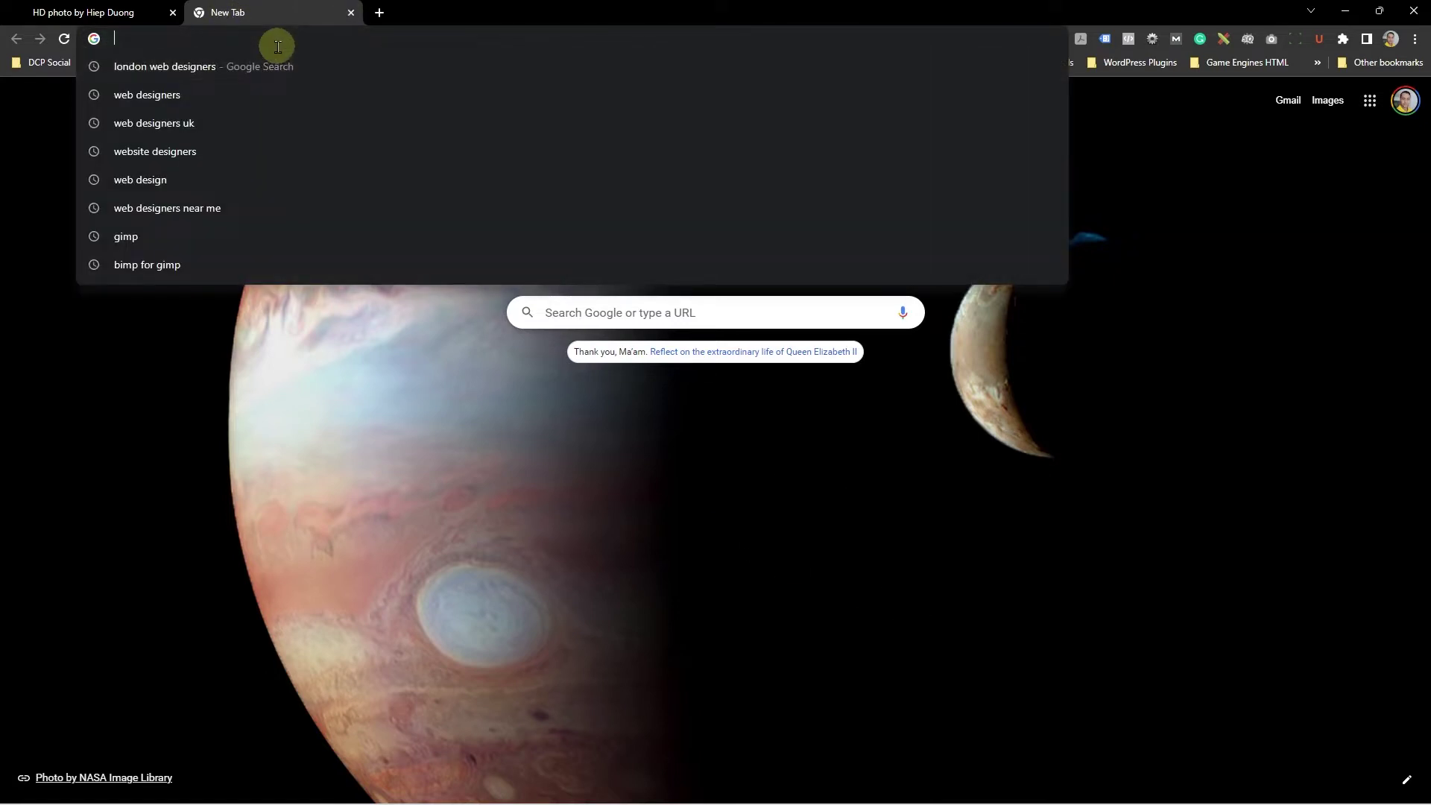
- Search Google for 'dcp web designers', then open a new tab showing the Jupiter background
text(google.co.uk)
key(Return)
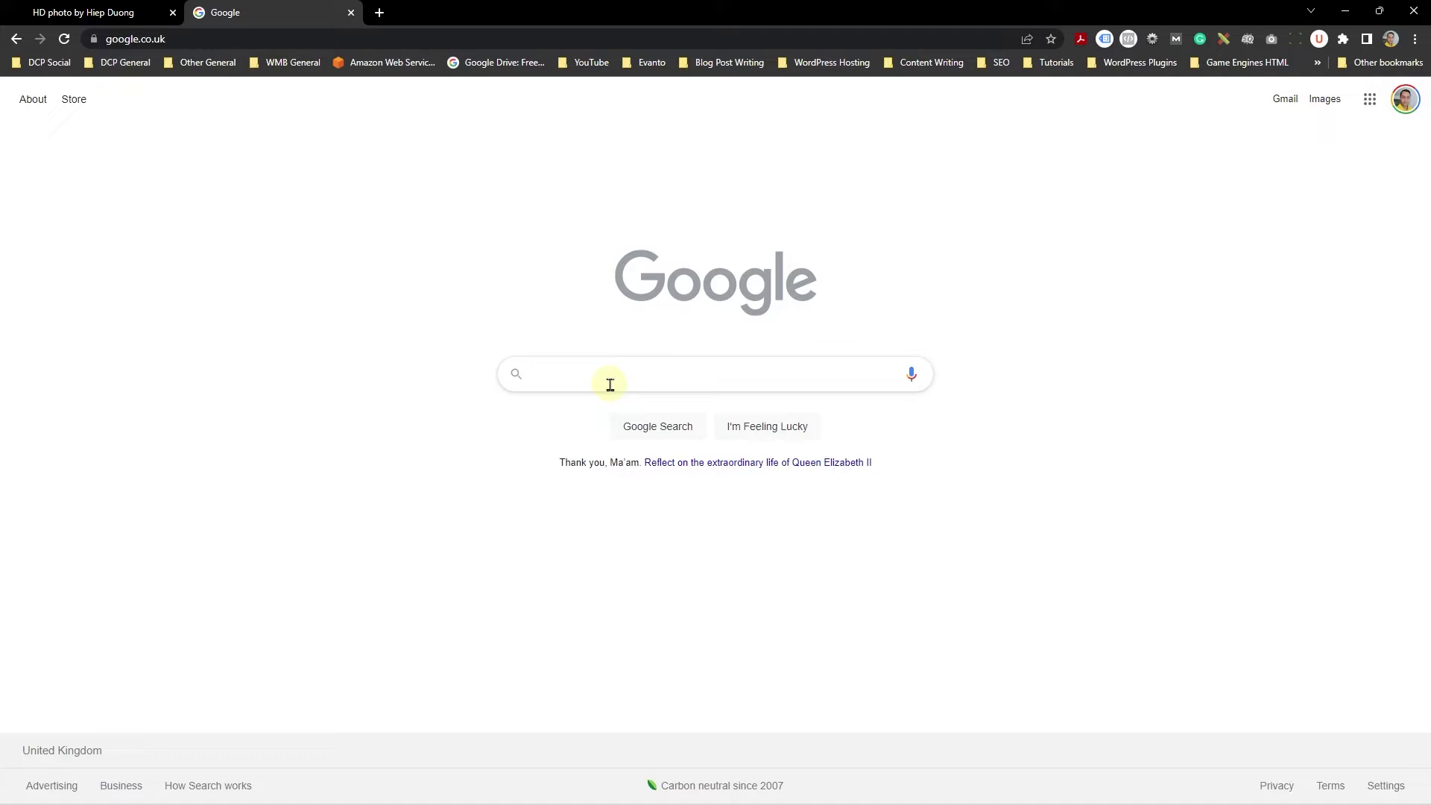
text(dcp web de)
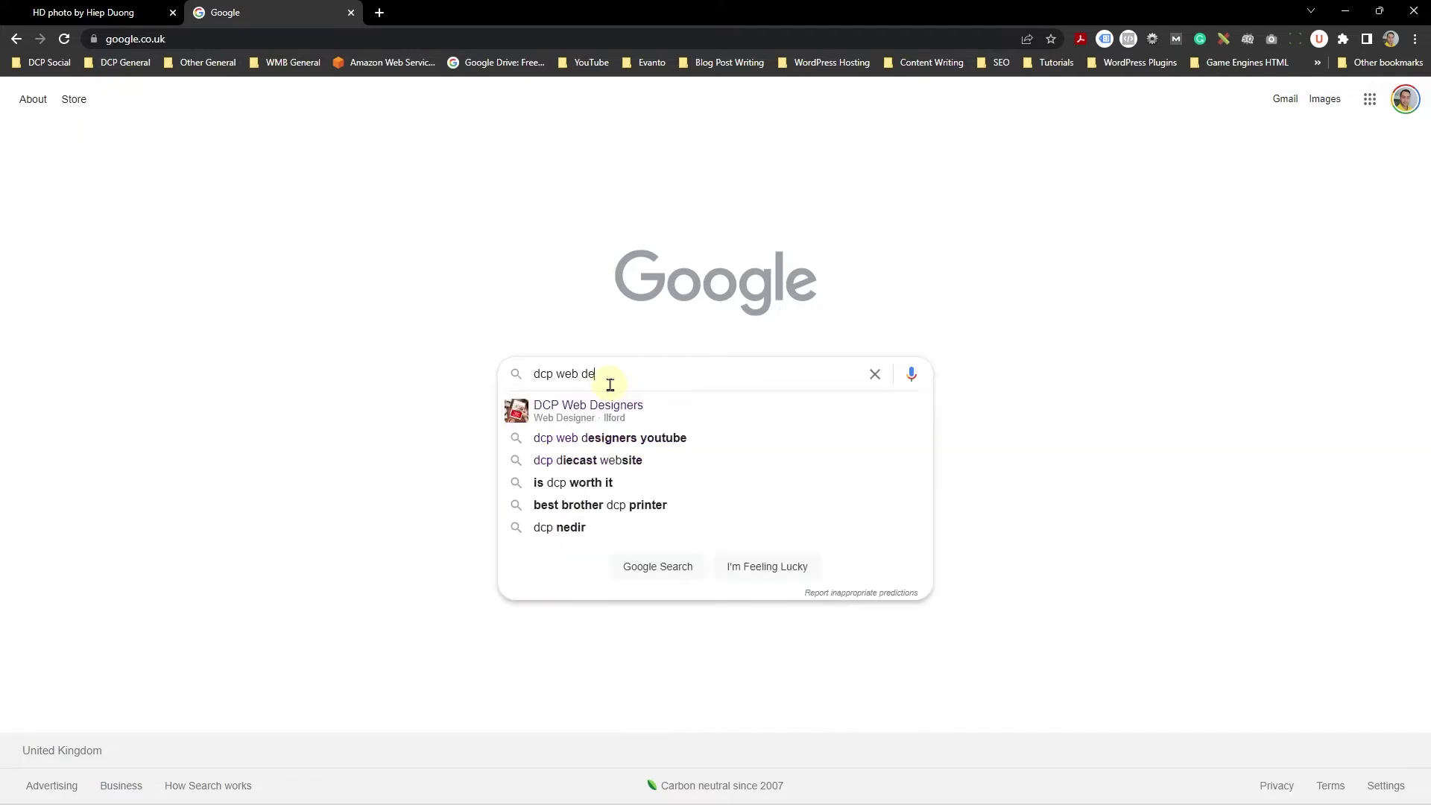
text(signers)
key(Return)
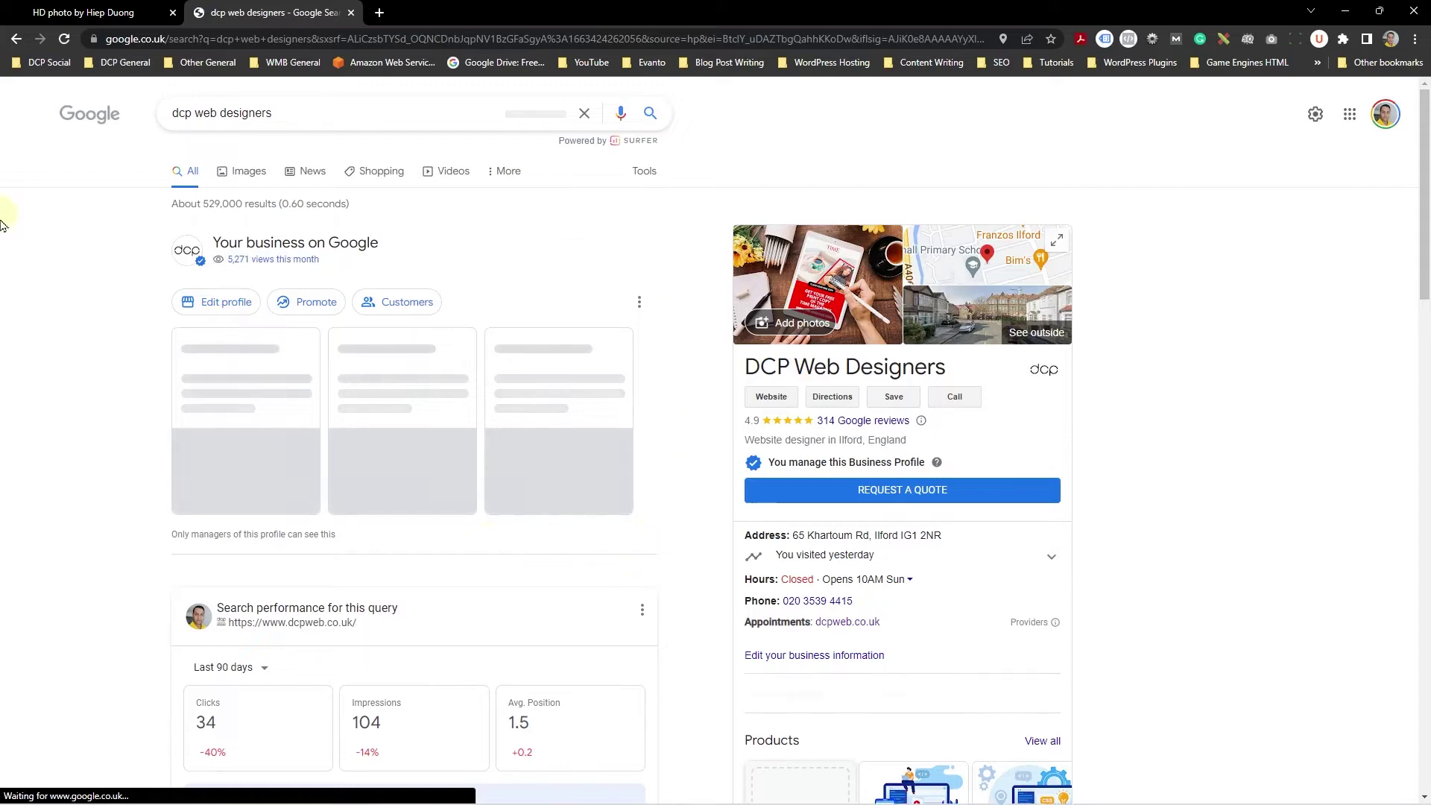
scroll(827, 543, down, 6)
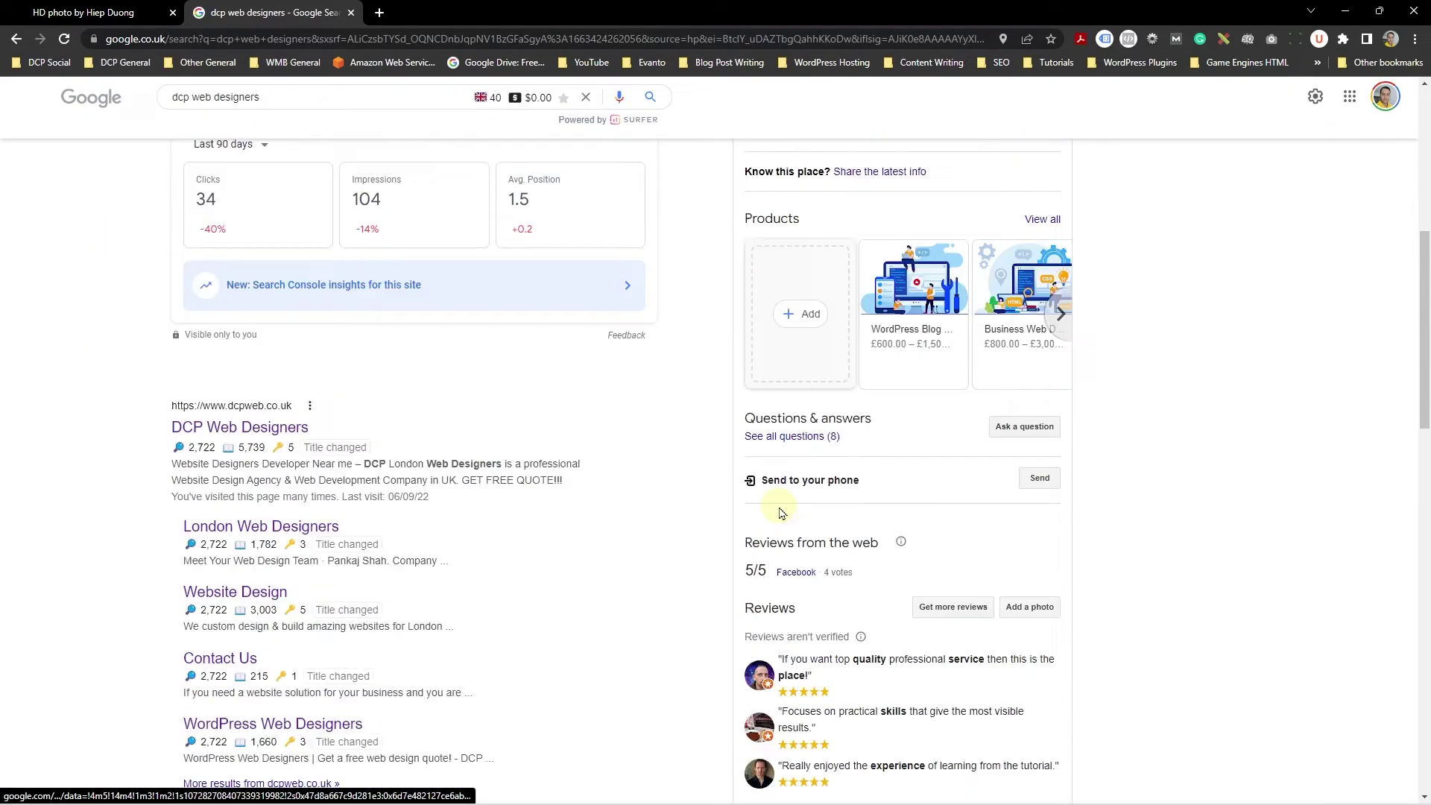
scroll(775, 514, up, 7)
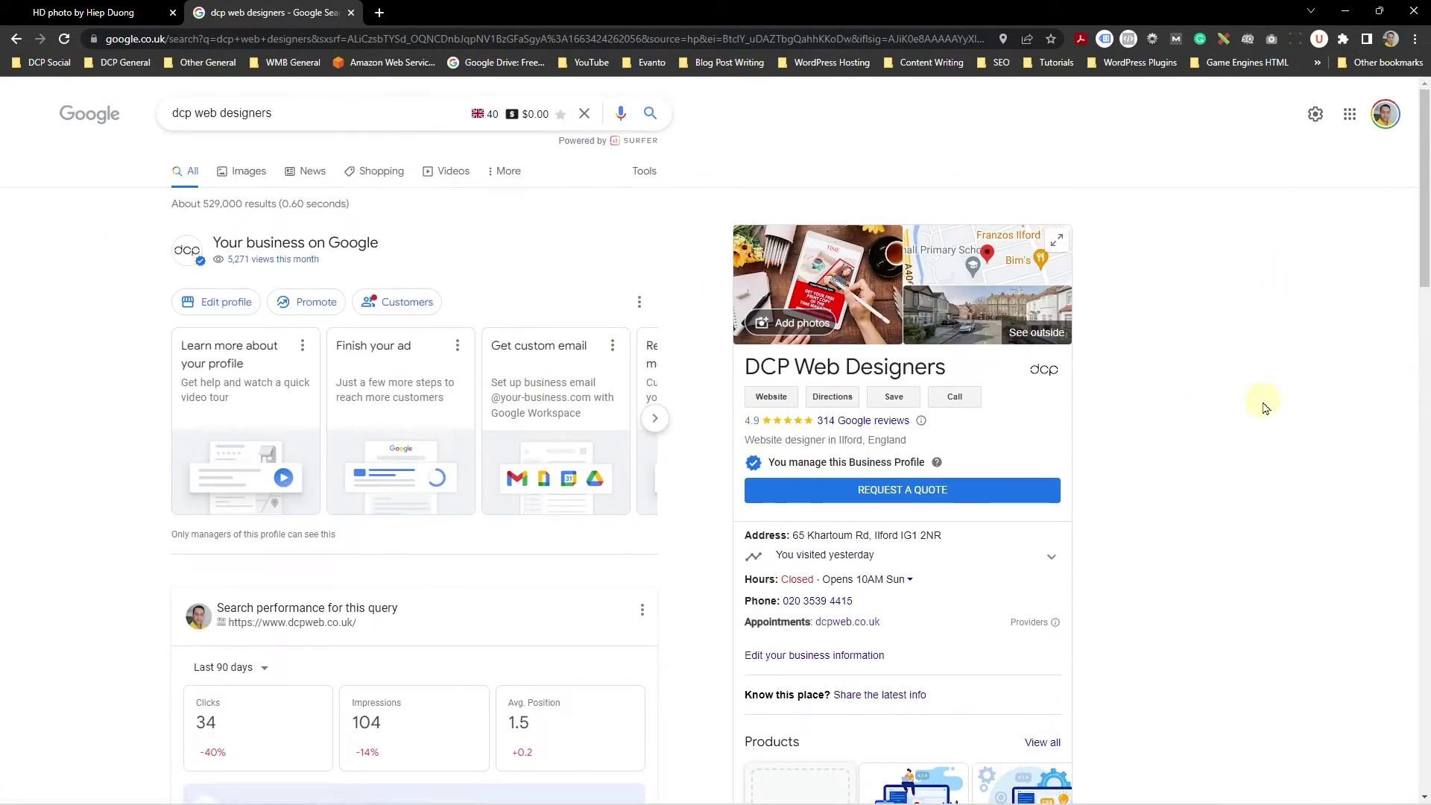
click(380, 14)
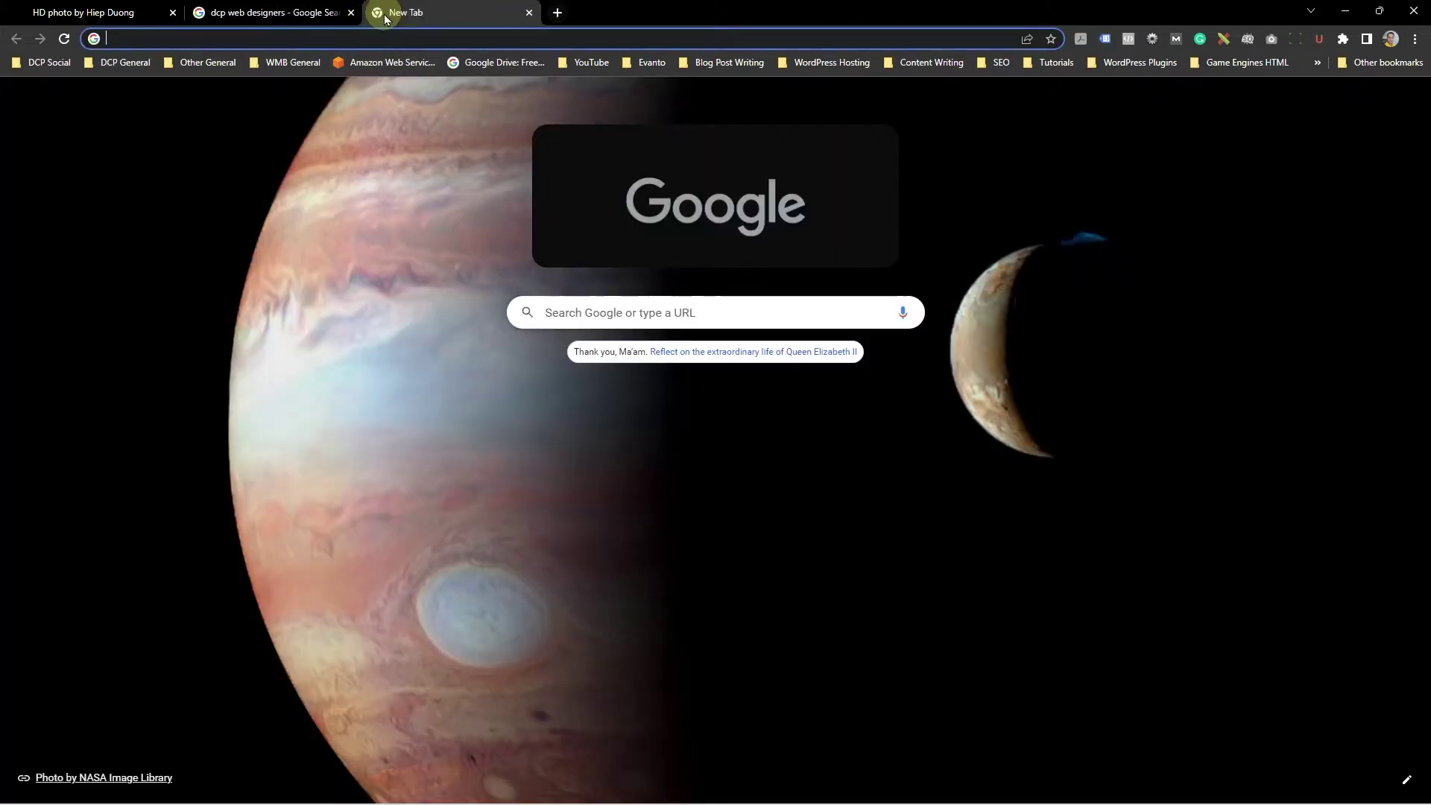
click(1407, 780)
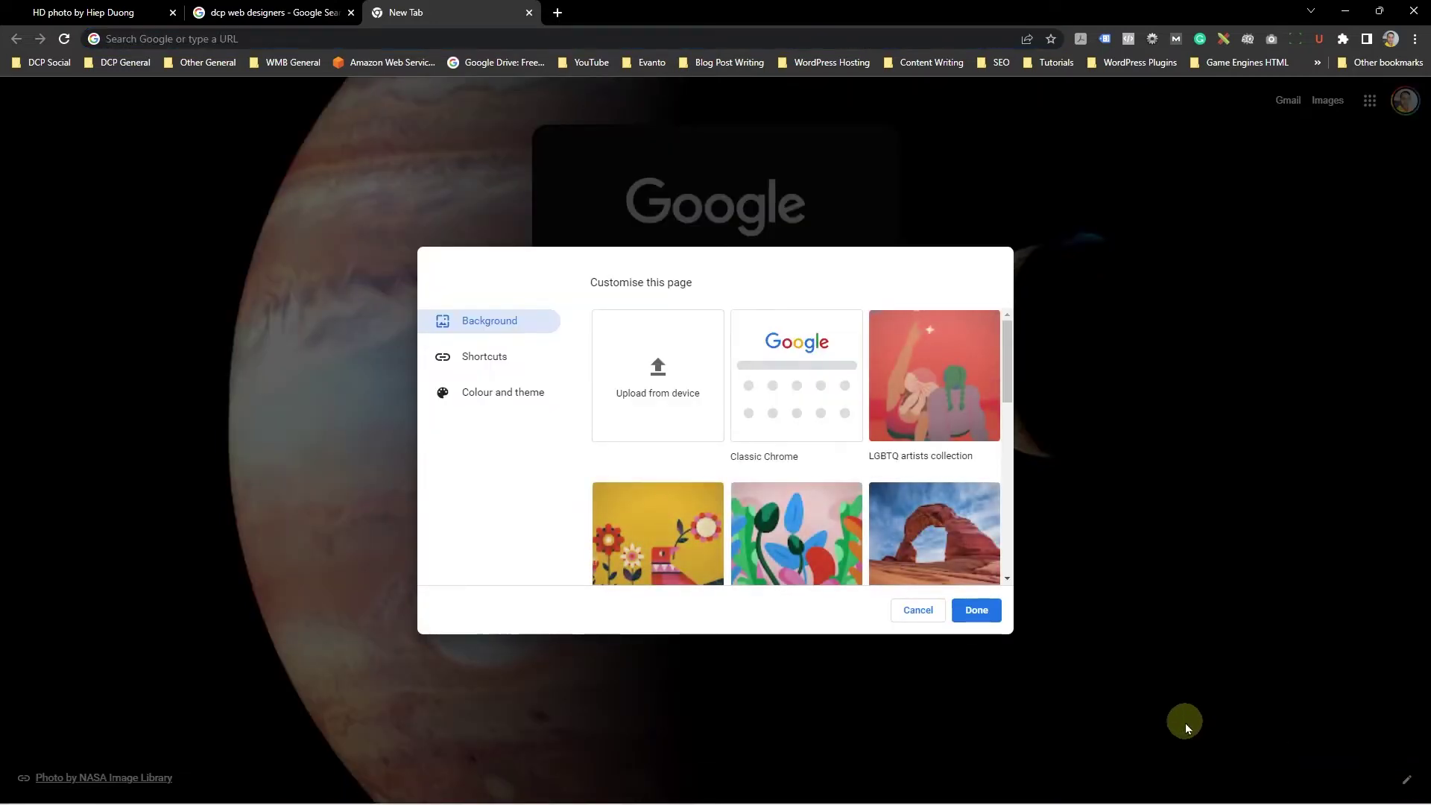
click(917, 611)
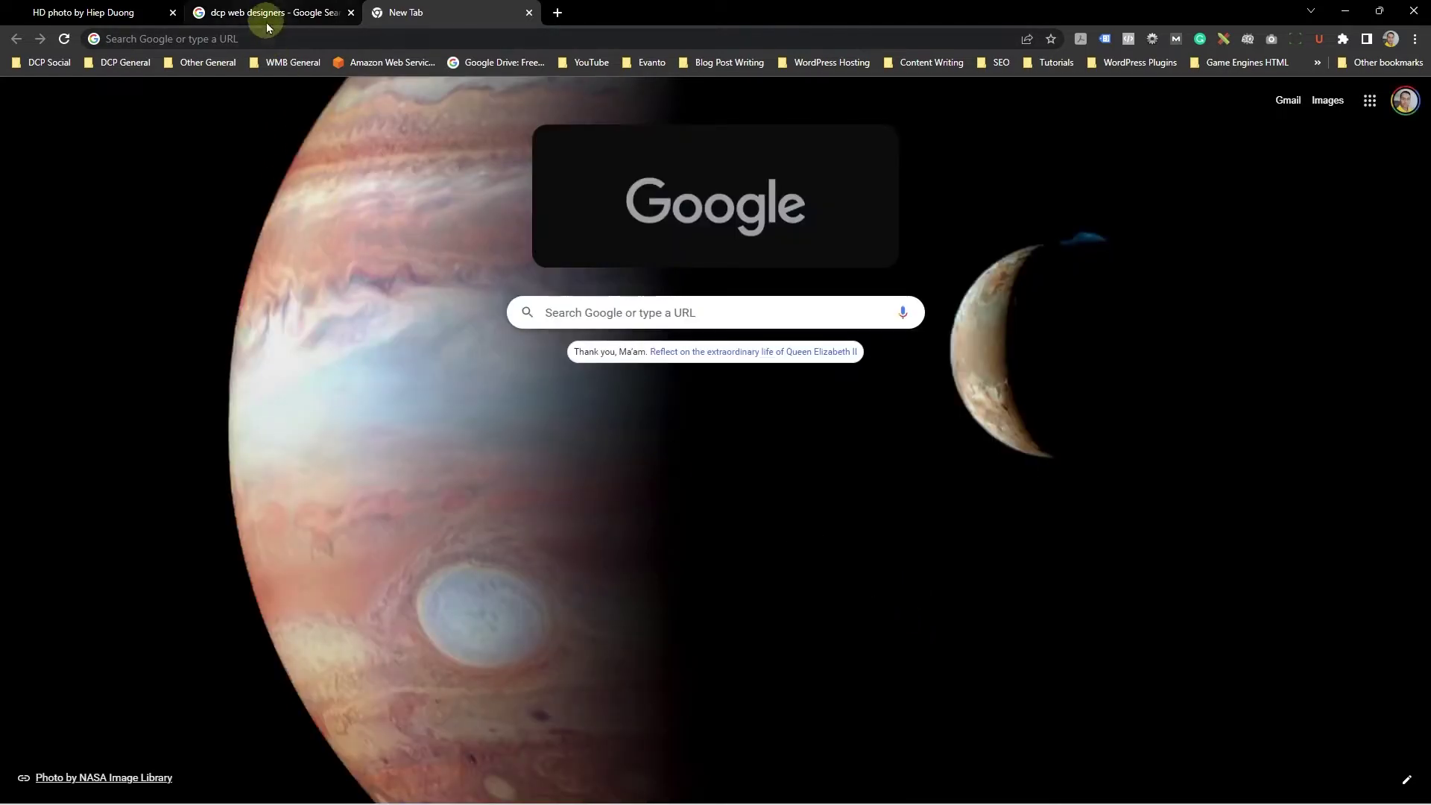
- Load the Google homepage and turn on Dark theme in its Settings
click(521, 39)
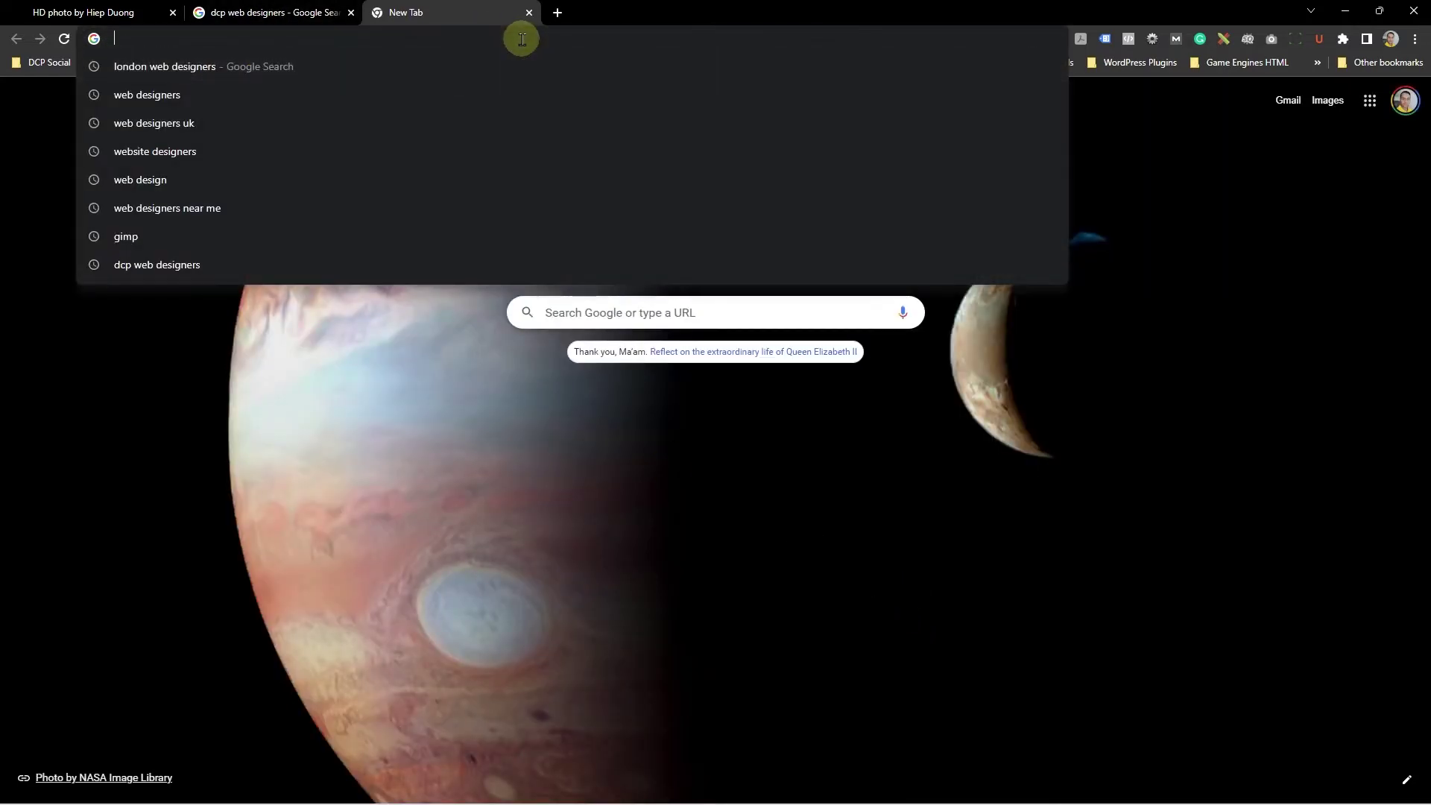
text(go)
key(Return)
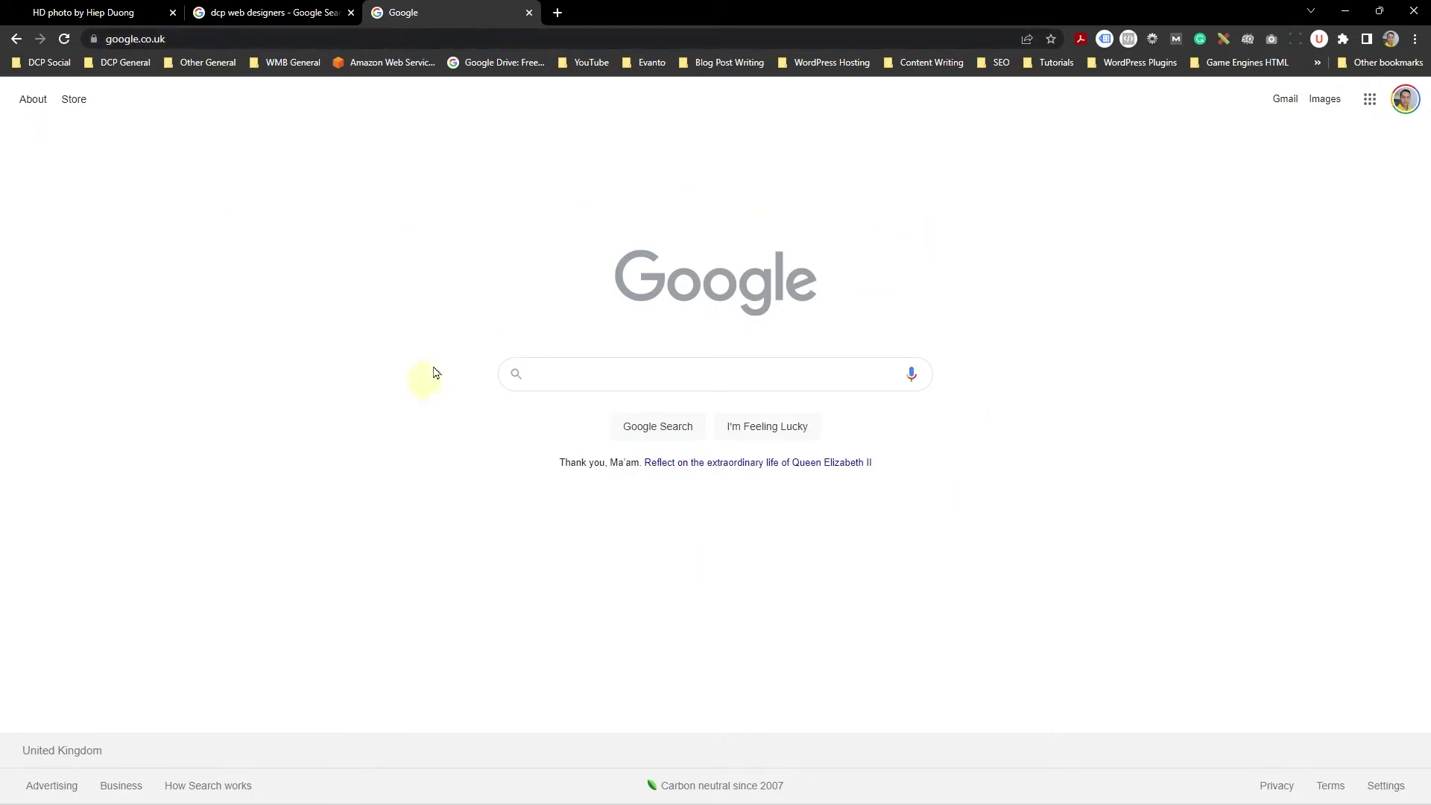
click(1388, 786)
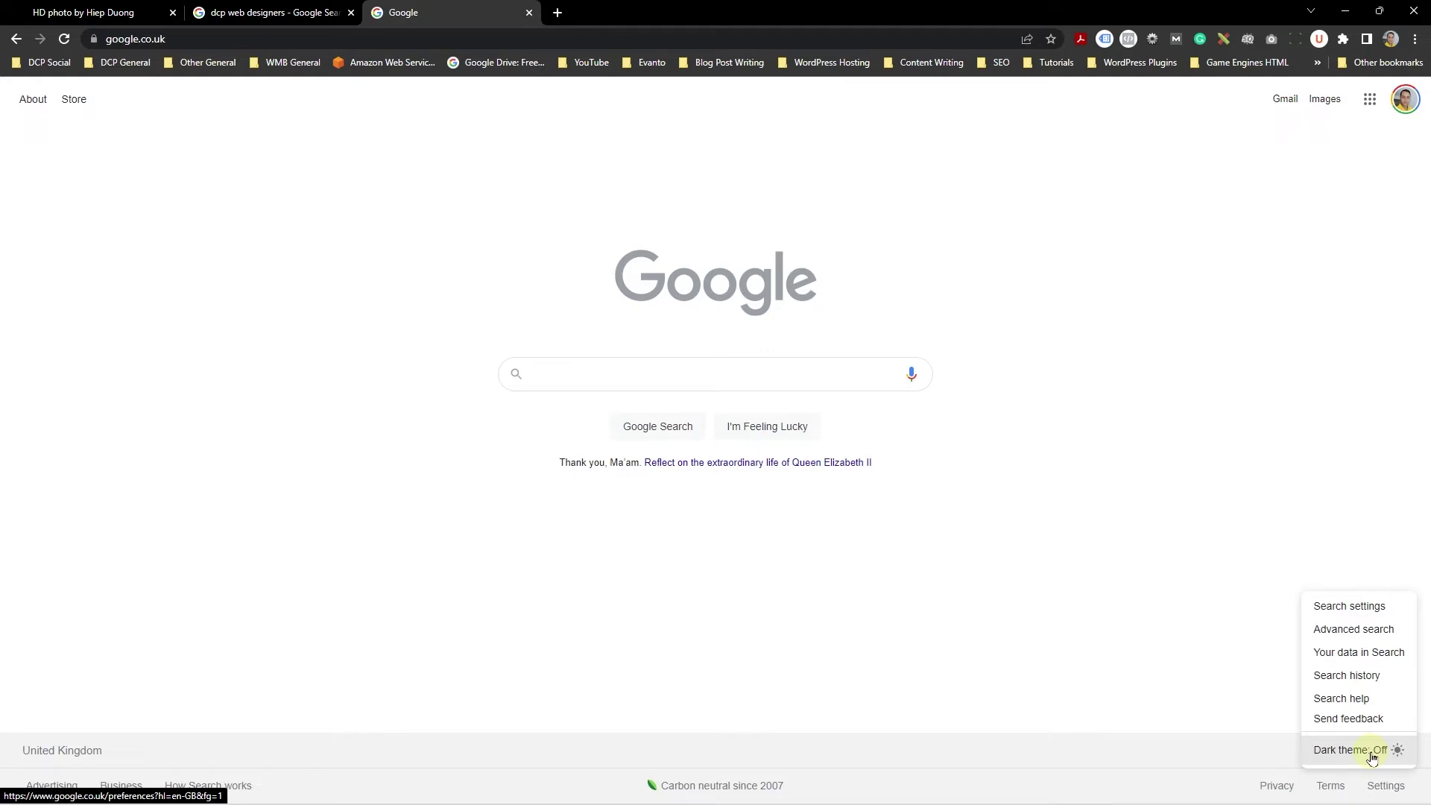
click(1372, 758)
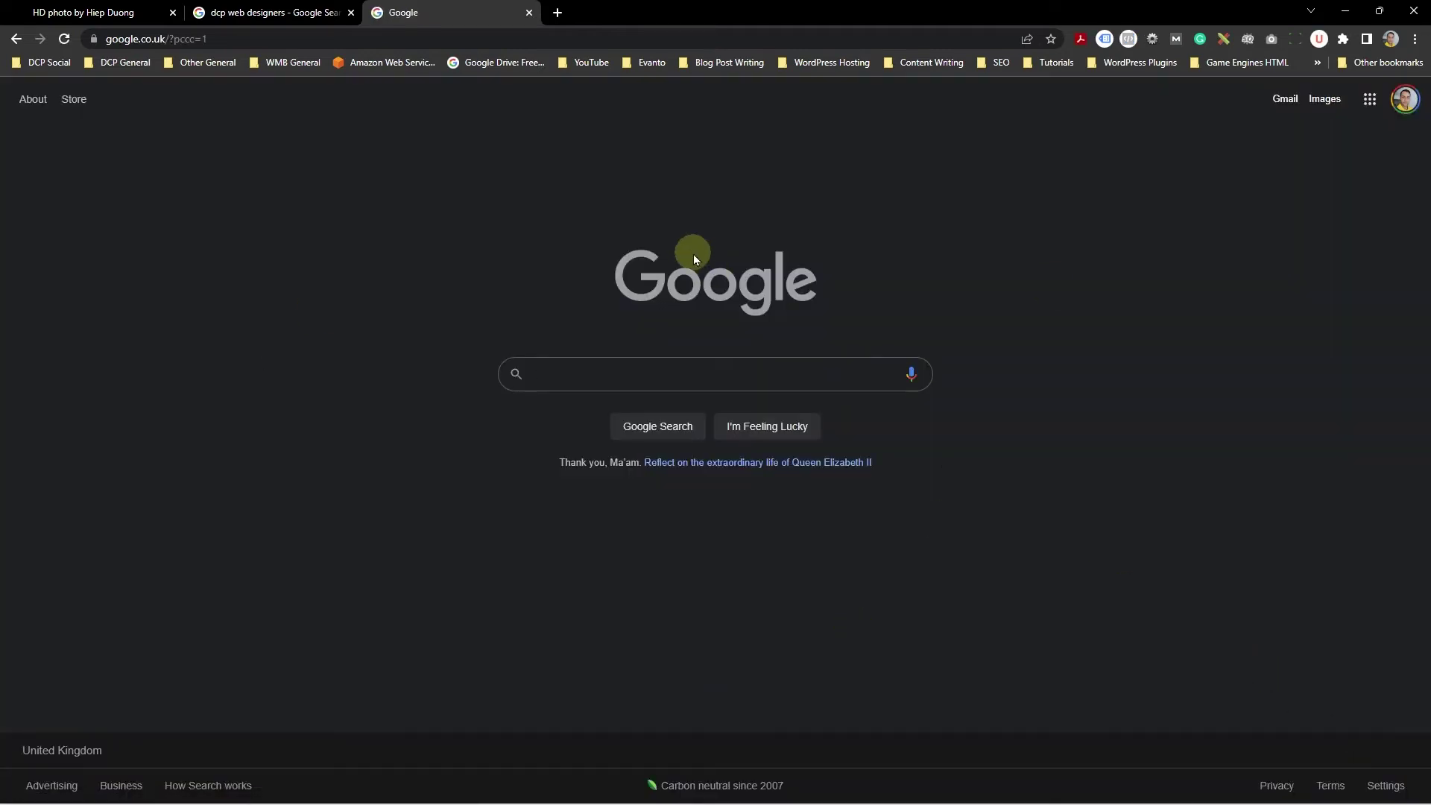
- Reload the 'dcp web designers' results in dark mode, then close that tab
click(227, 13)
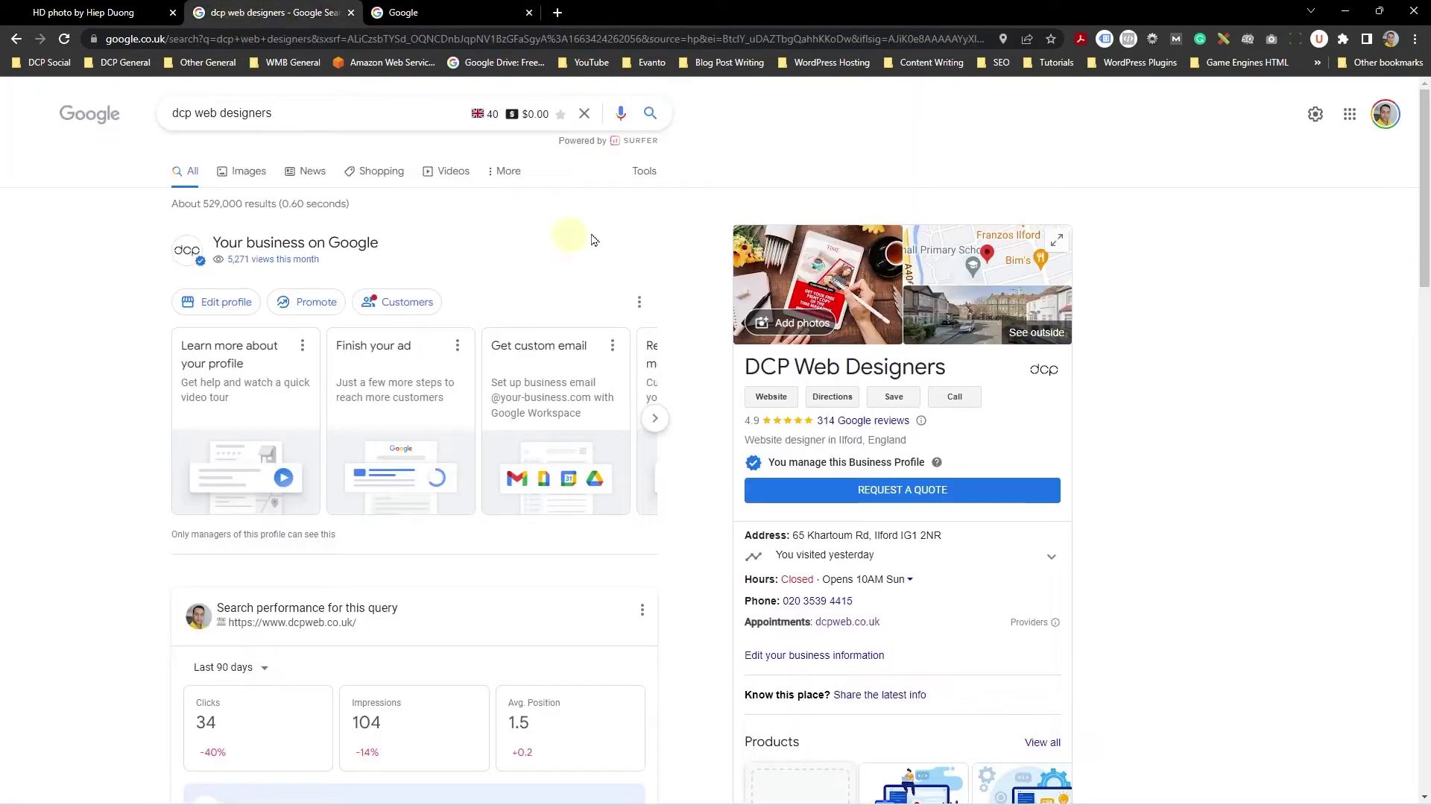
click(73, 46)
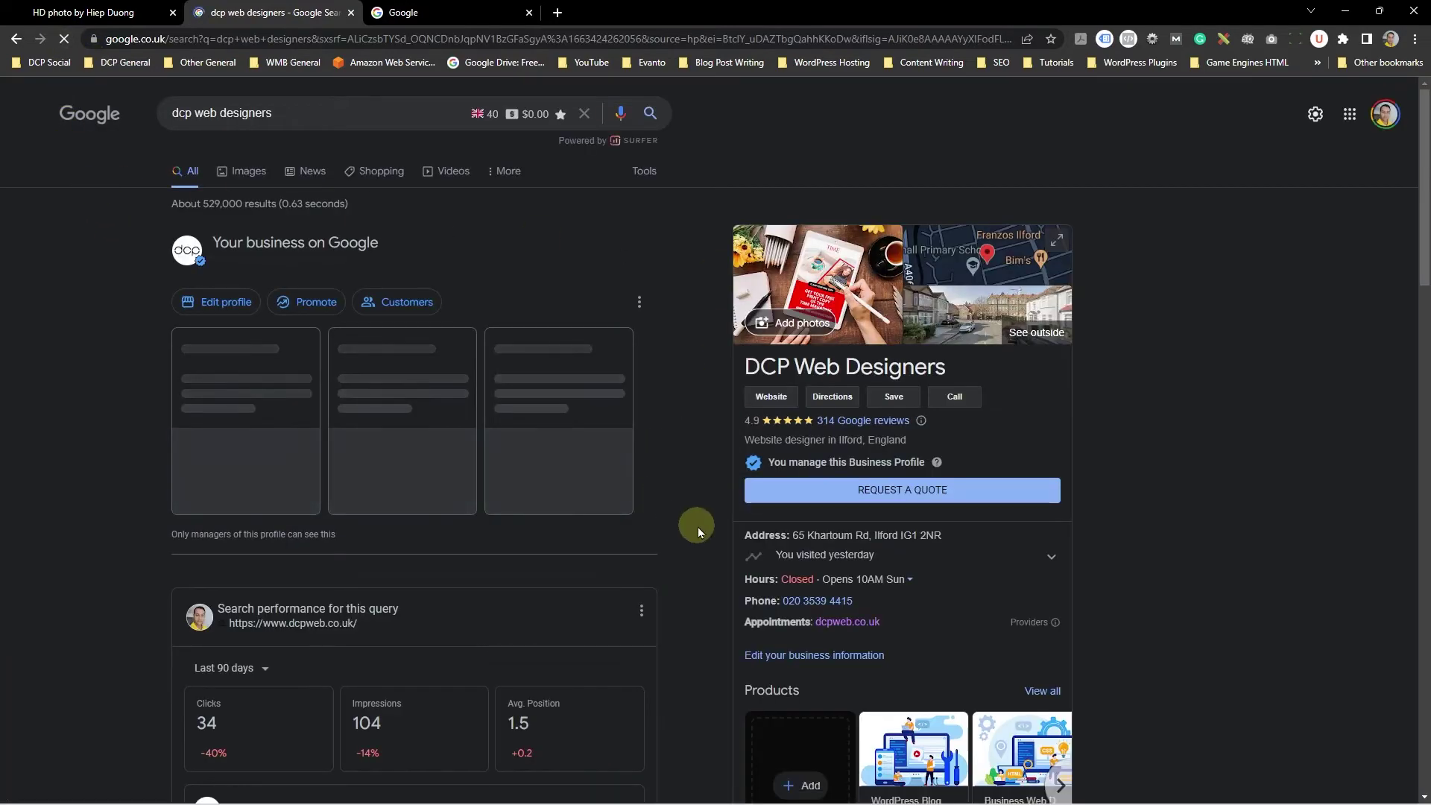
scroll(697, 526, down, 20)
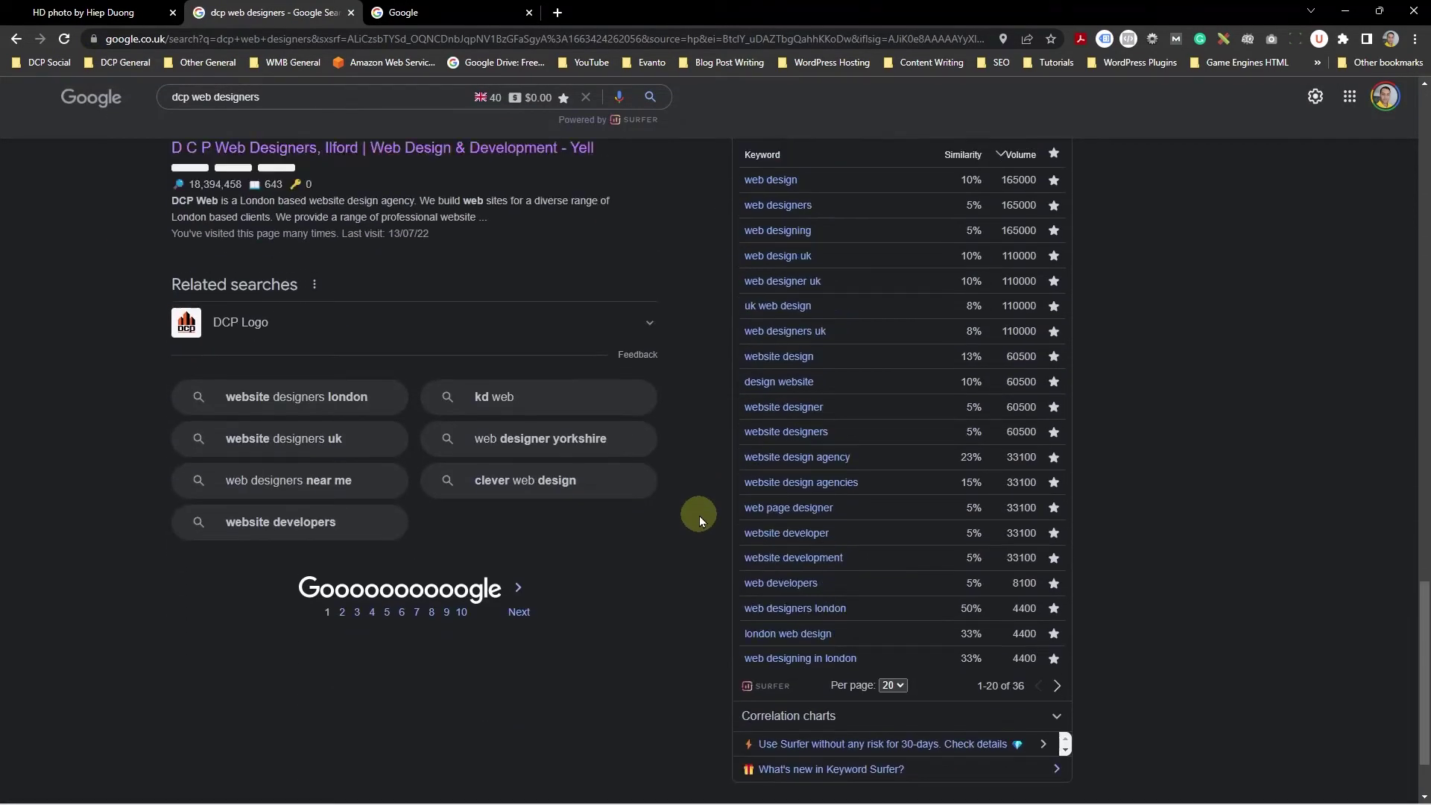
scroll(698, 515, up, 20)
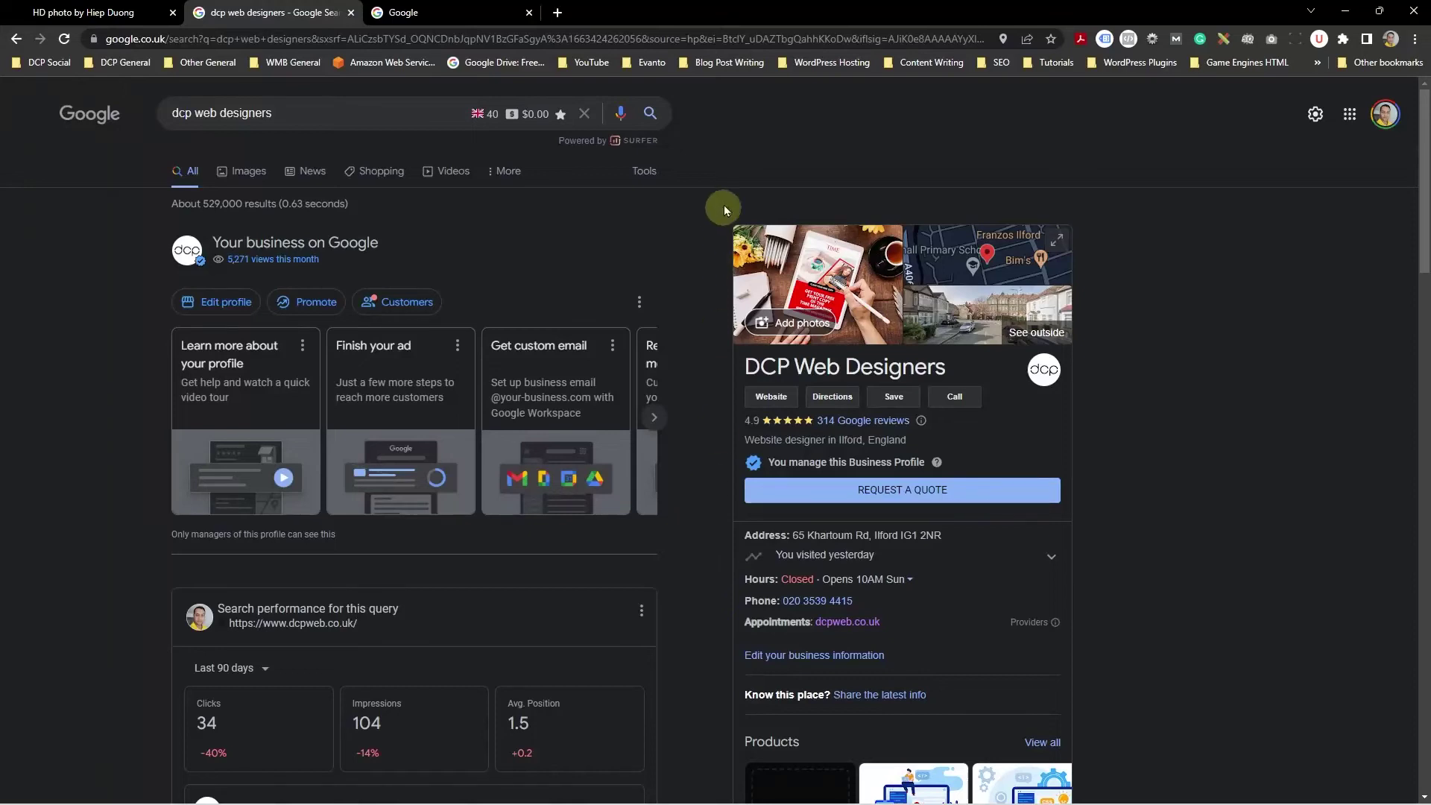
click(351, 14)
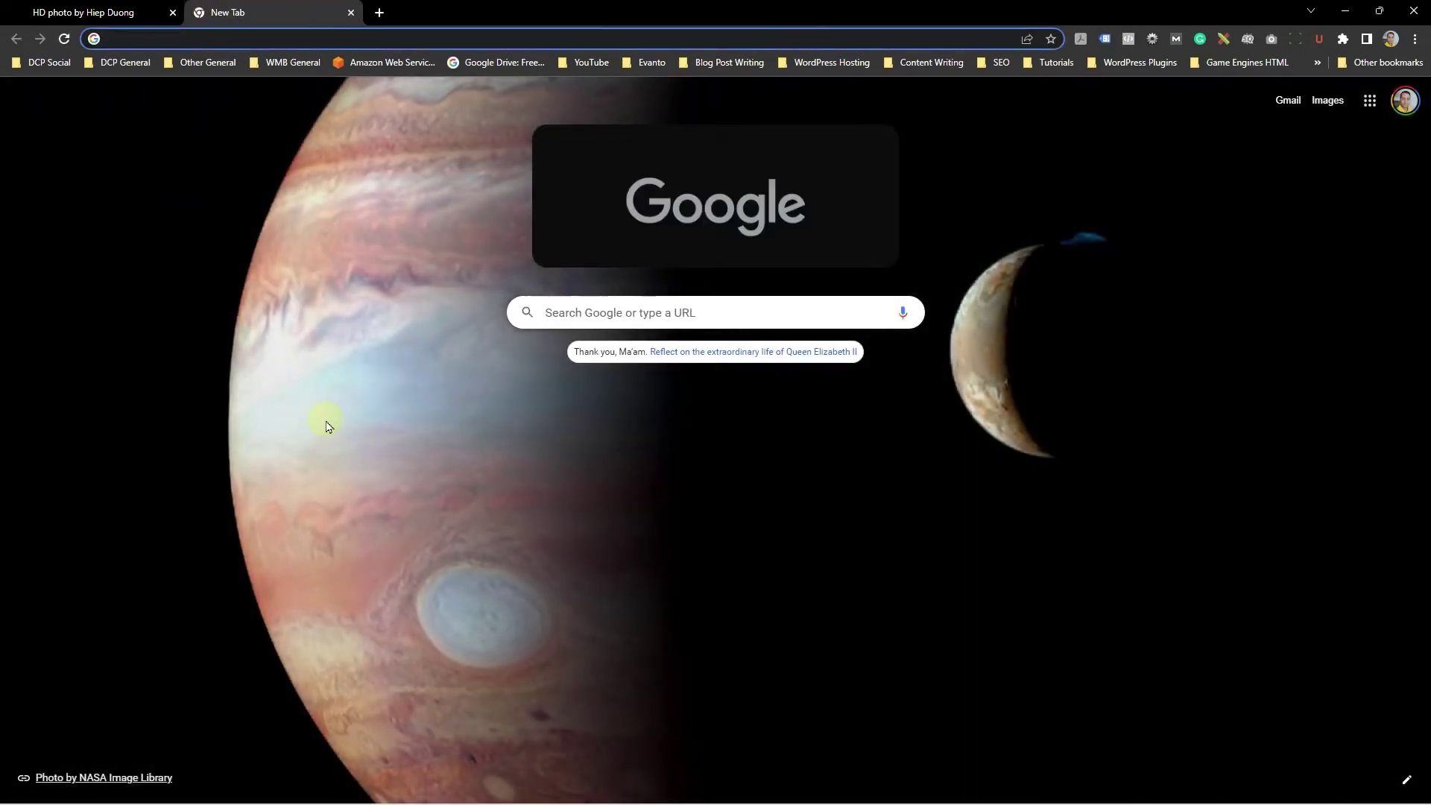
- In New Tab customisation, set a plain black solid-colour background
click(1406, 779)
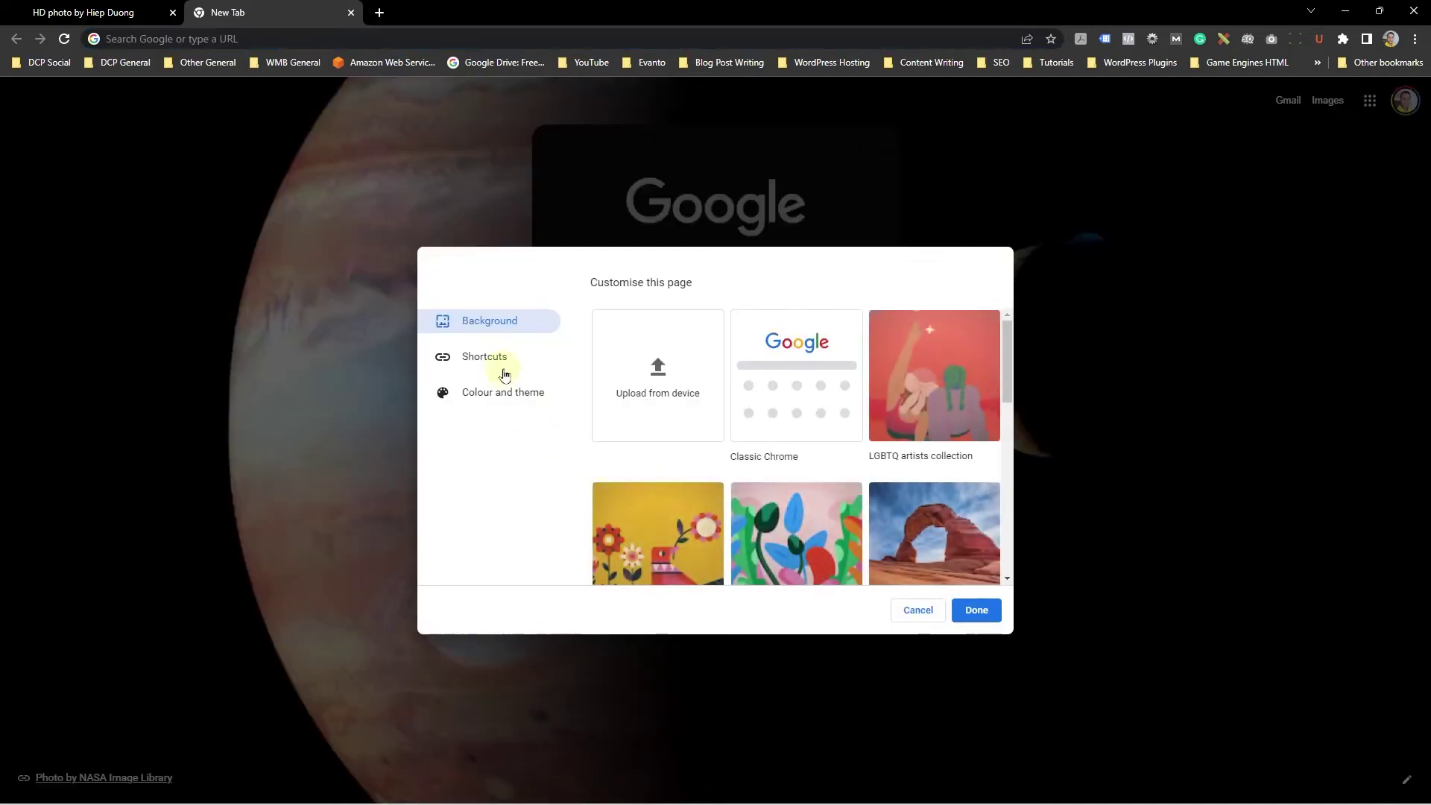
scroll(745, 403, down, 10)
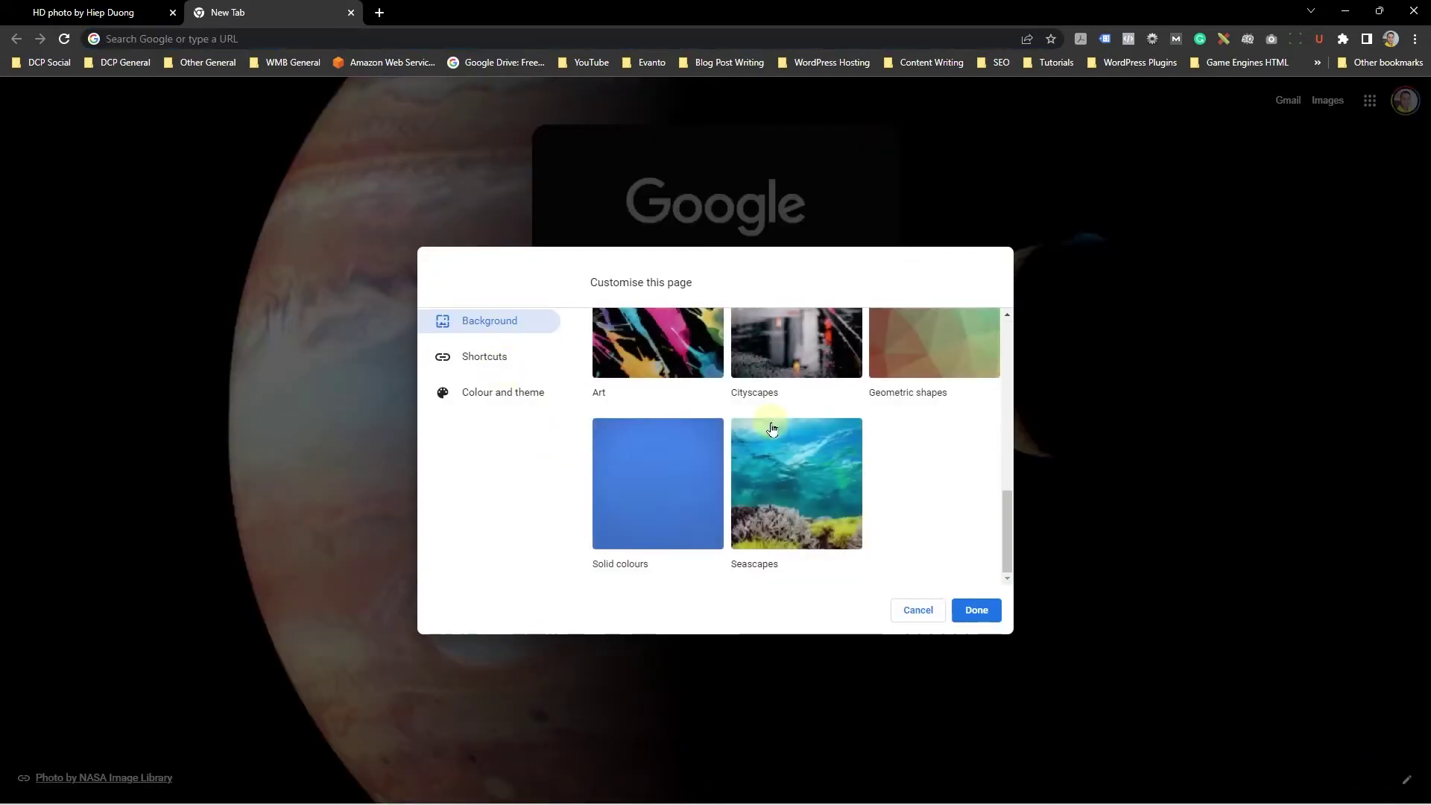
click(664, 481)
scroll(709, 469, down, 10)
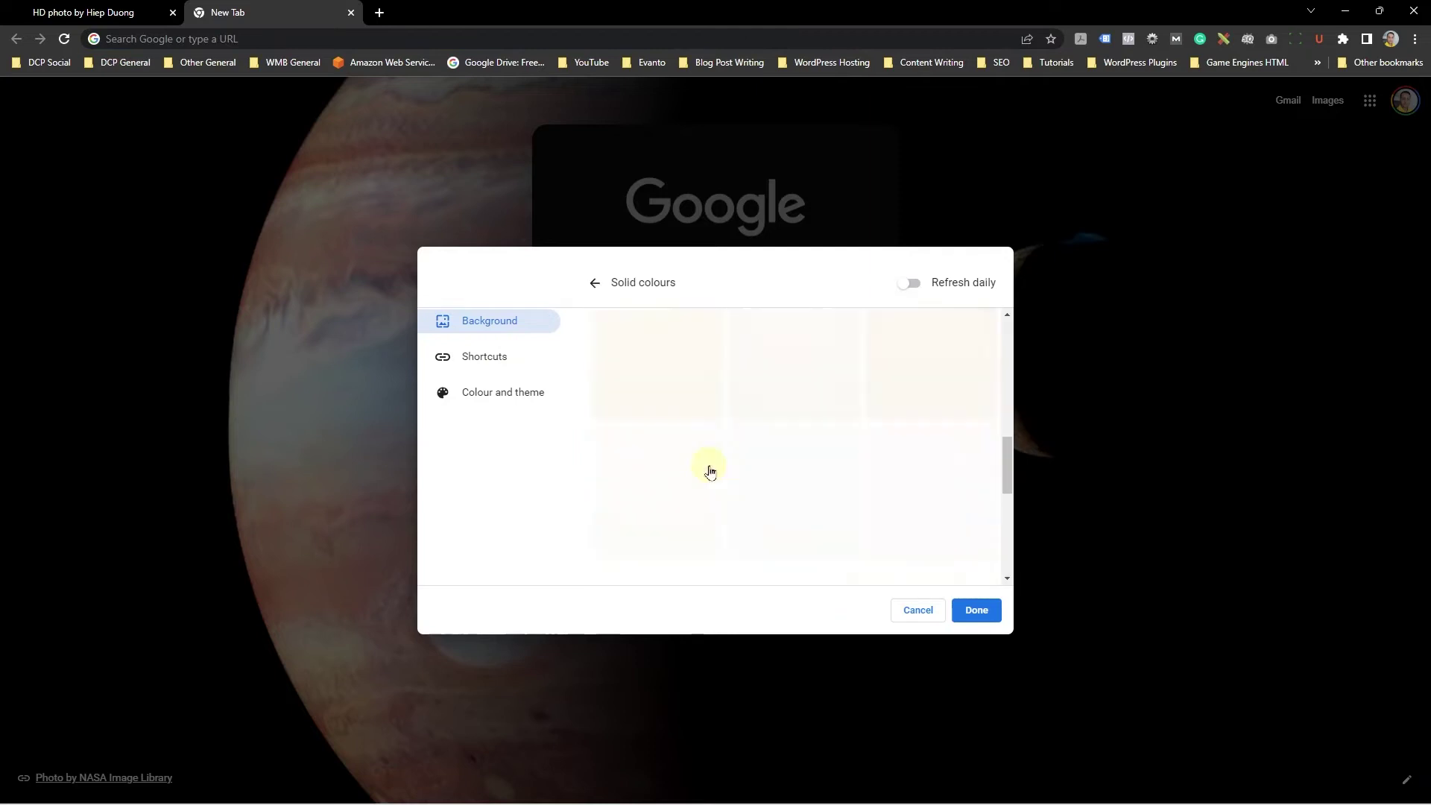
click(783, 530)
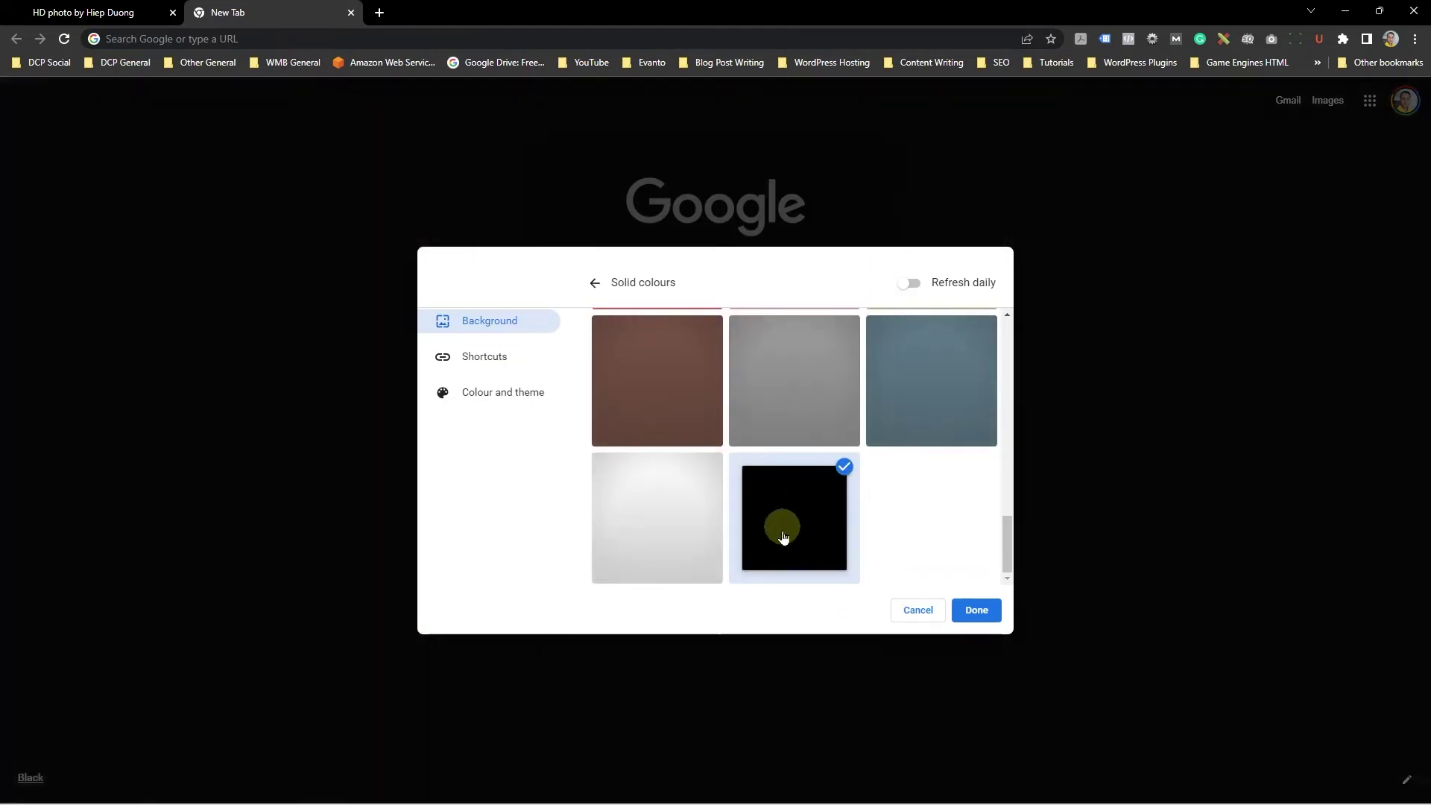
- Preview white, grey, brown, tan, Vivid Pink and Google Red solid-colour backgrounds
click(662, 506)
click(757, 405)
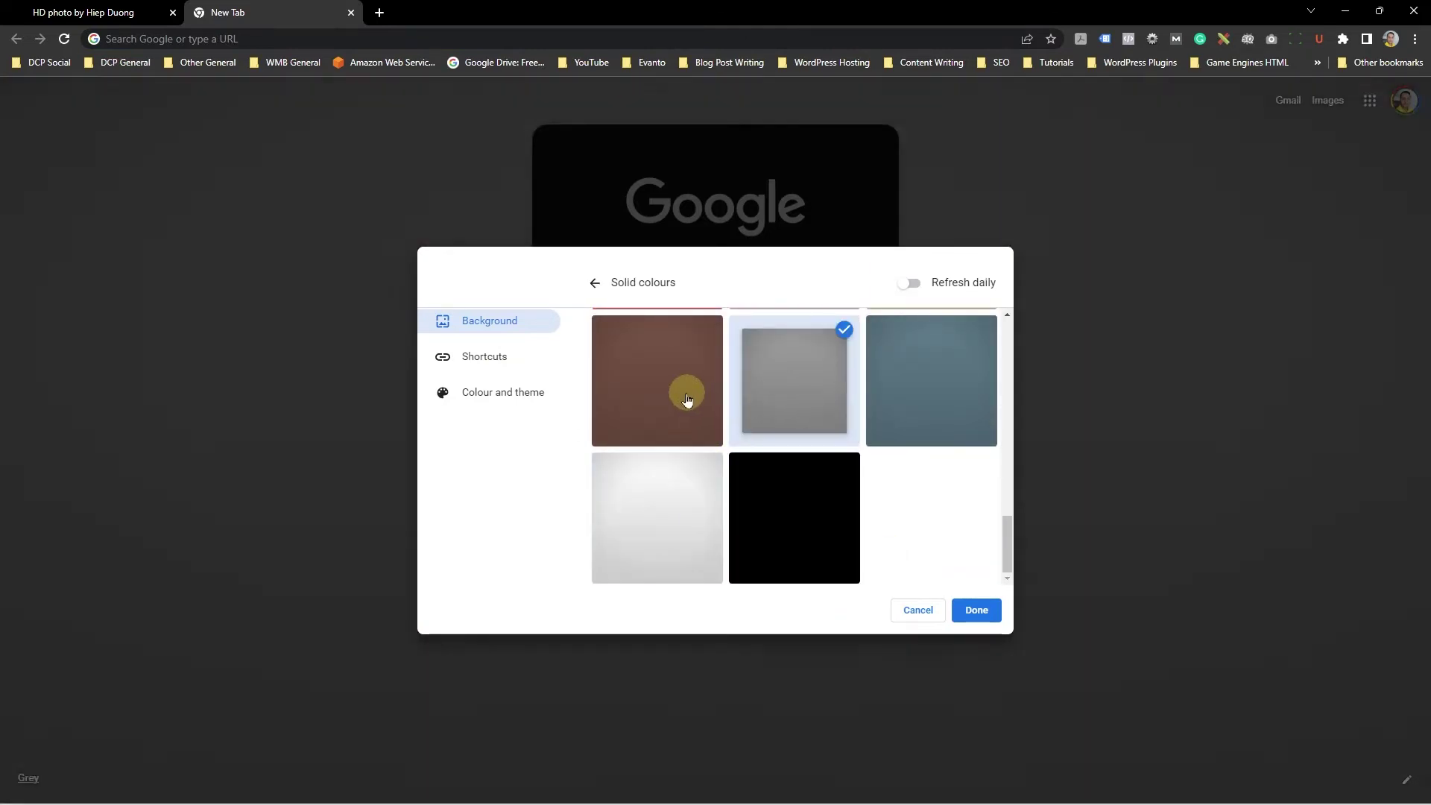
click(686, 393)
scroll(785, 463, up, 3)
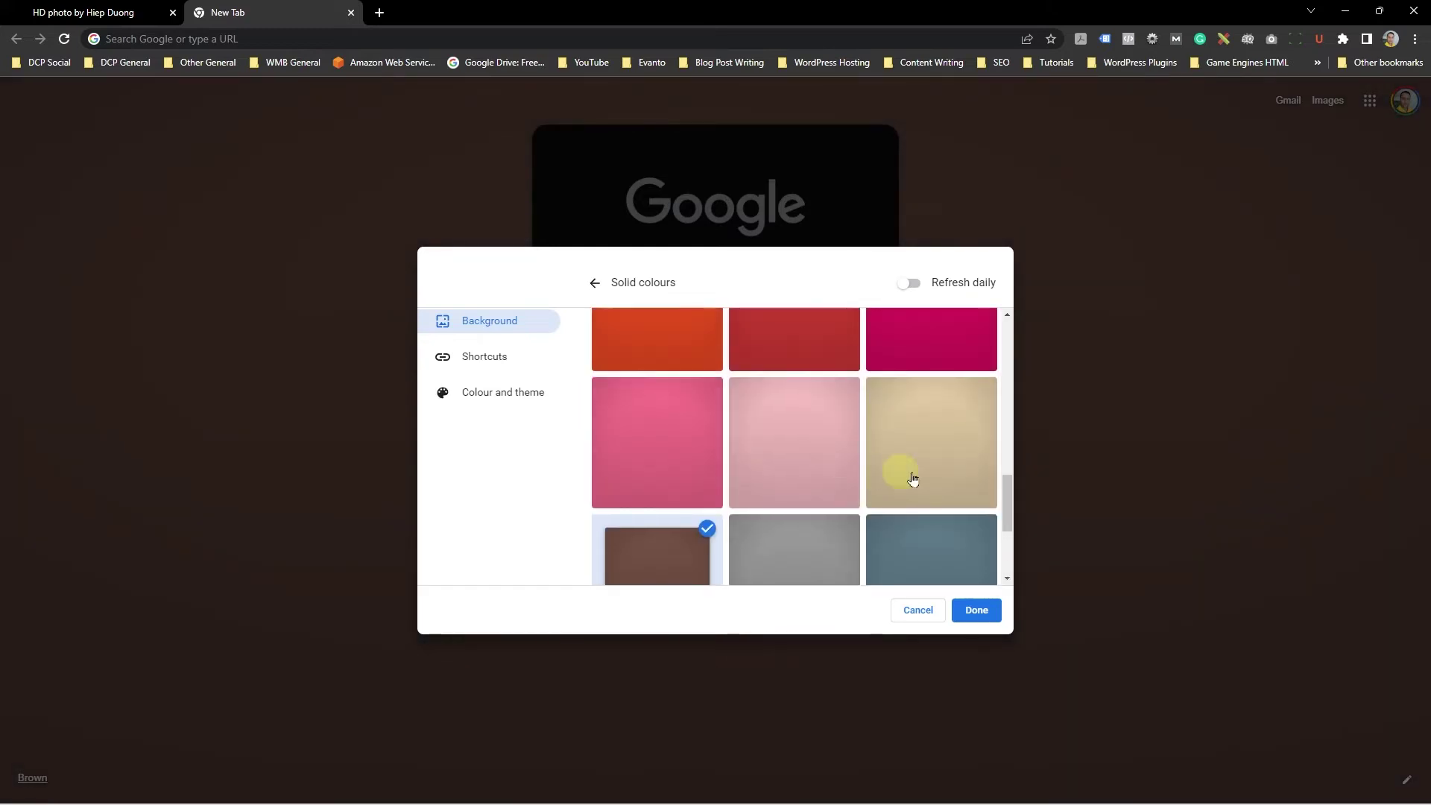
click(953, 395)
click(943, 349)
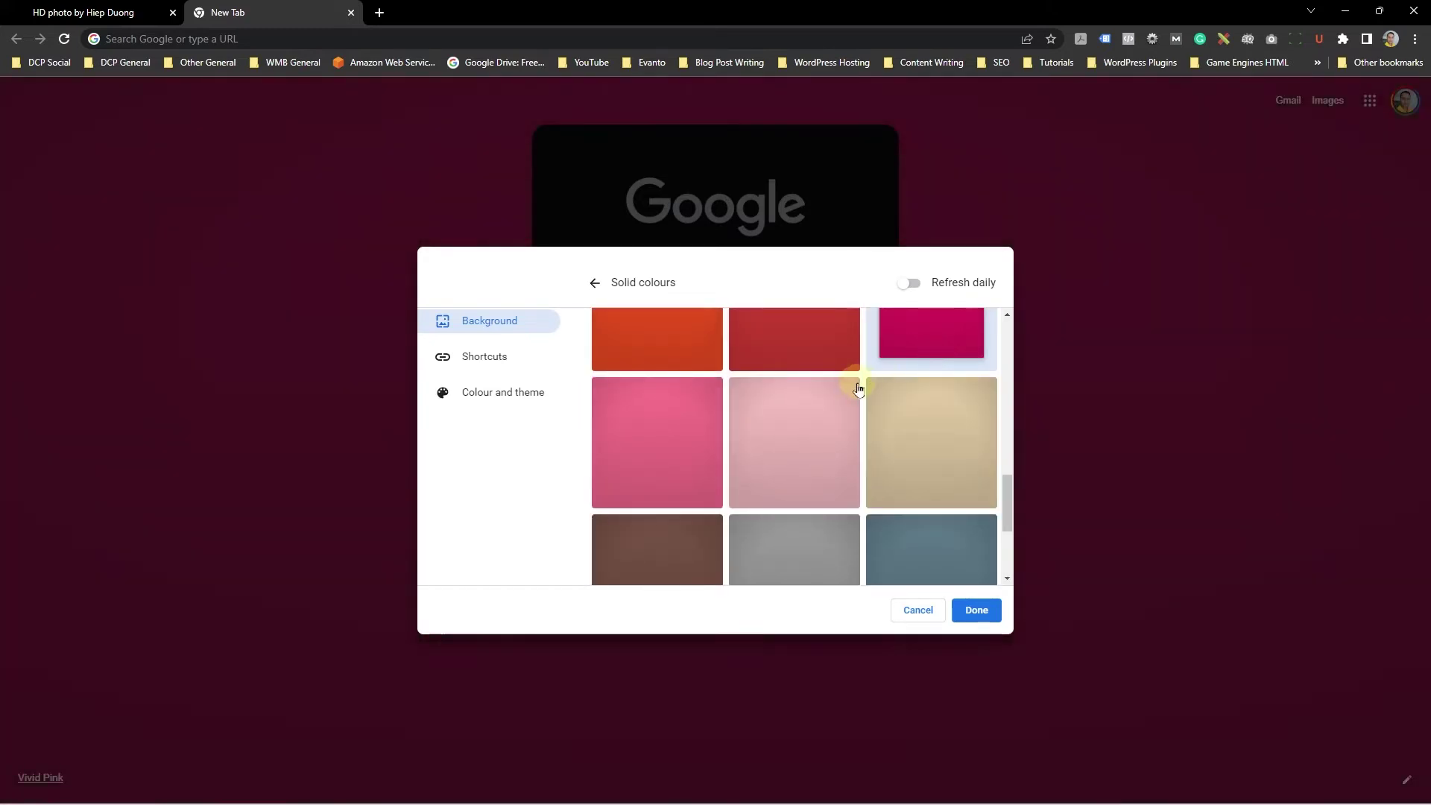
click(741, 341)
scroll(647, 421, up, 10)
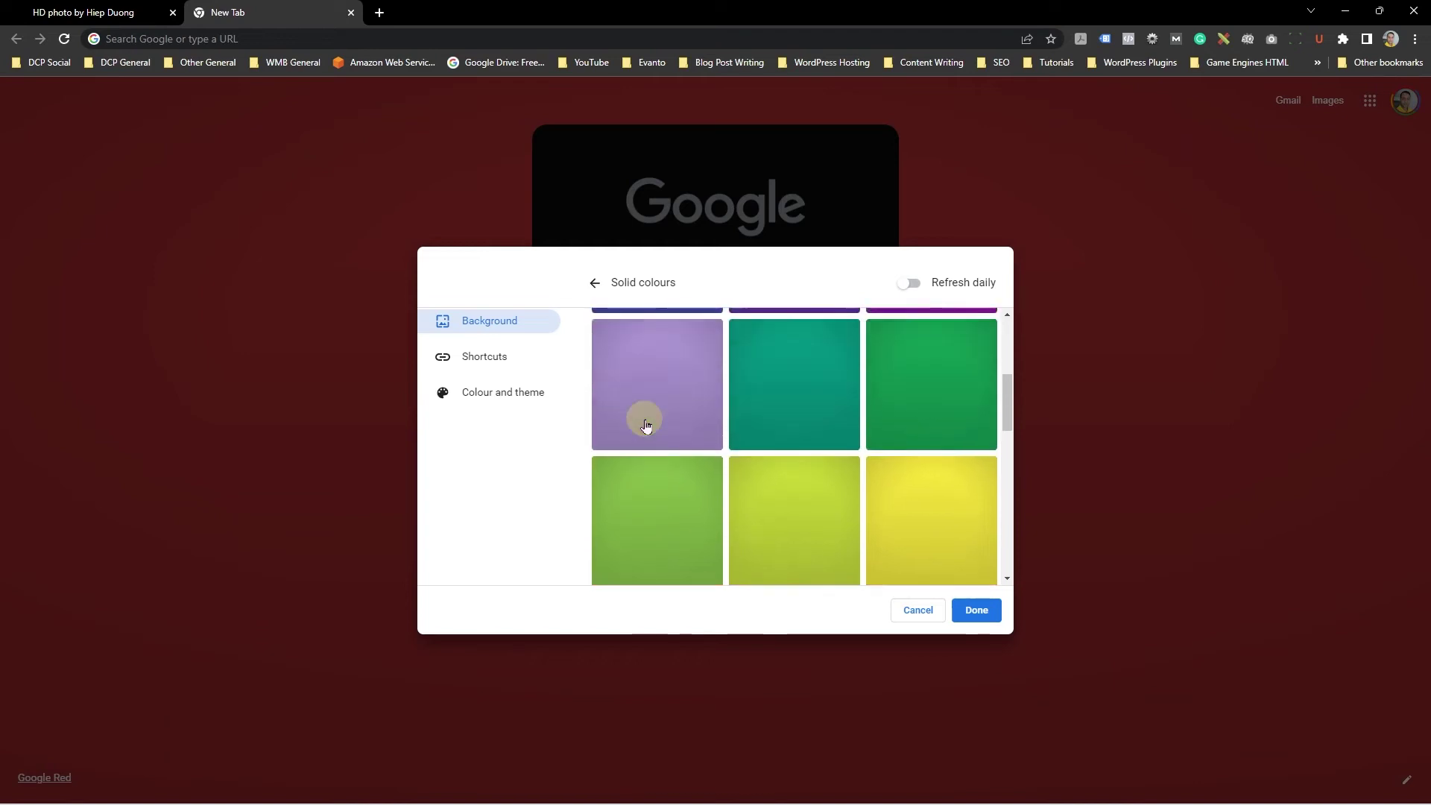
scroll(728, 469, down, 10)
scroll(643, 521, down, 5)
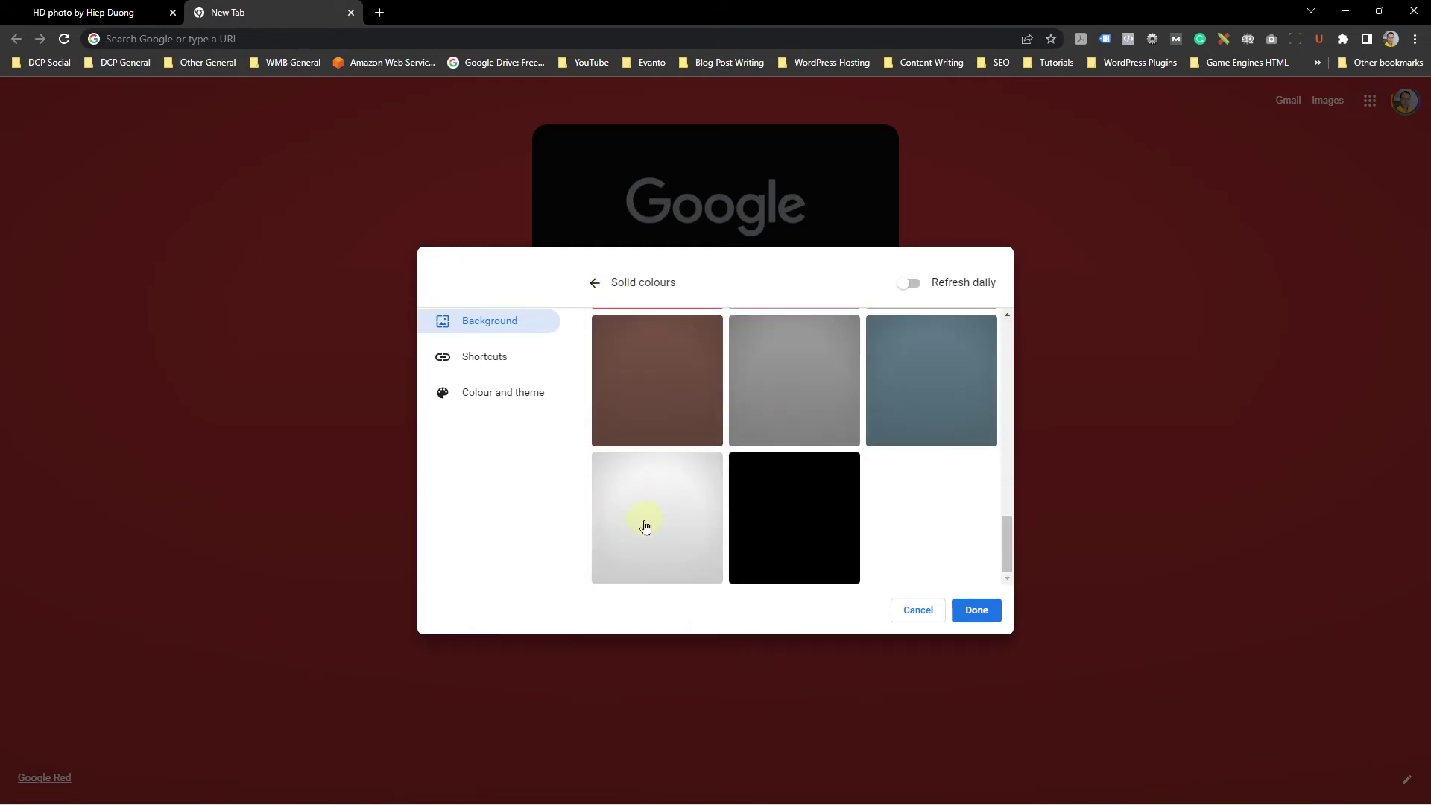
scroll(642, 514, up, 5)
- Choose the nebula photo from the Earth collection as background and click Done
click(595, 283)
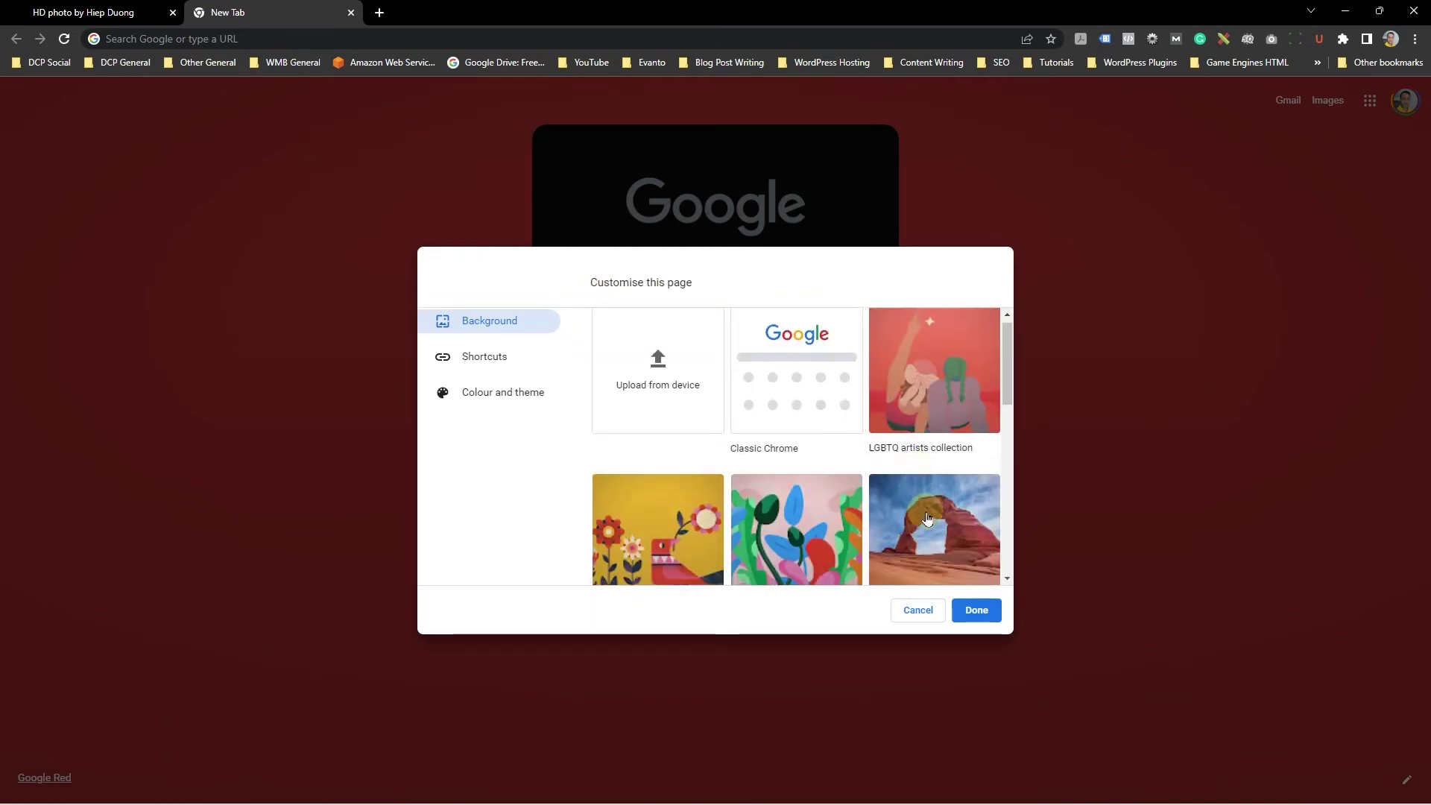
scroll(922, 447, down, 5)
click(921, 432)
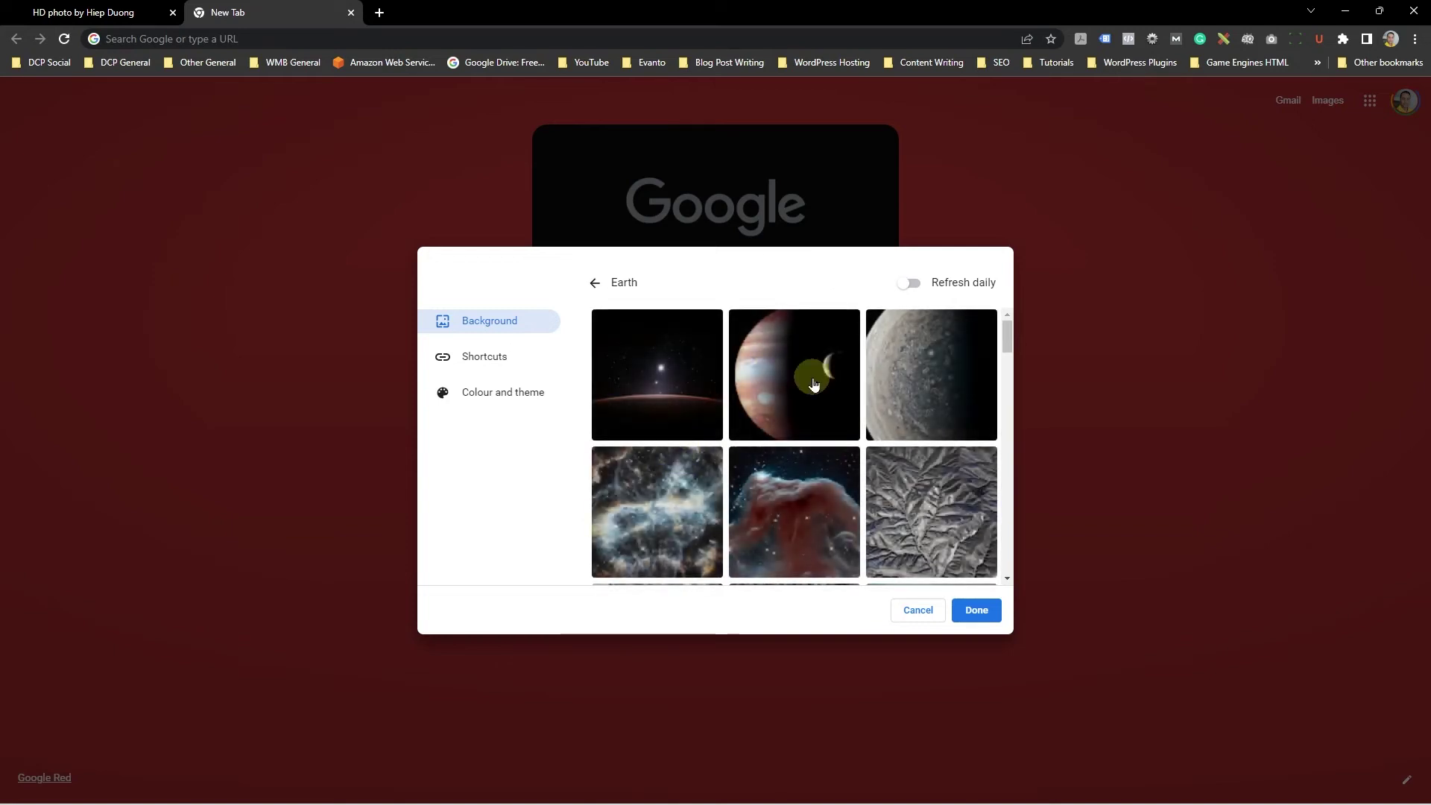
click(775, 385)
click(662, 504)
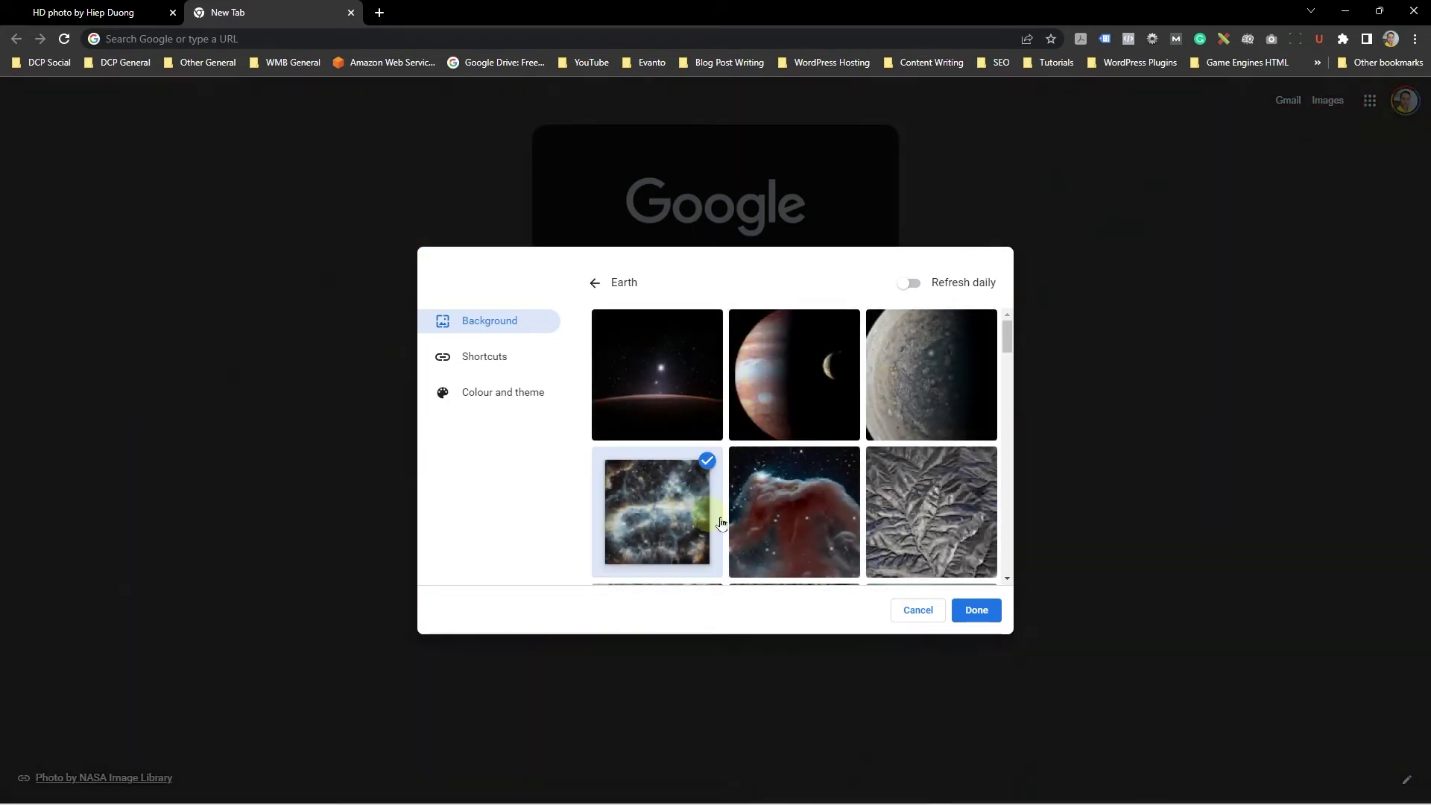
click(976, 610)
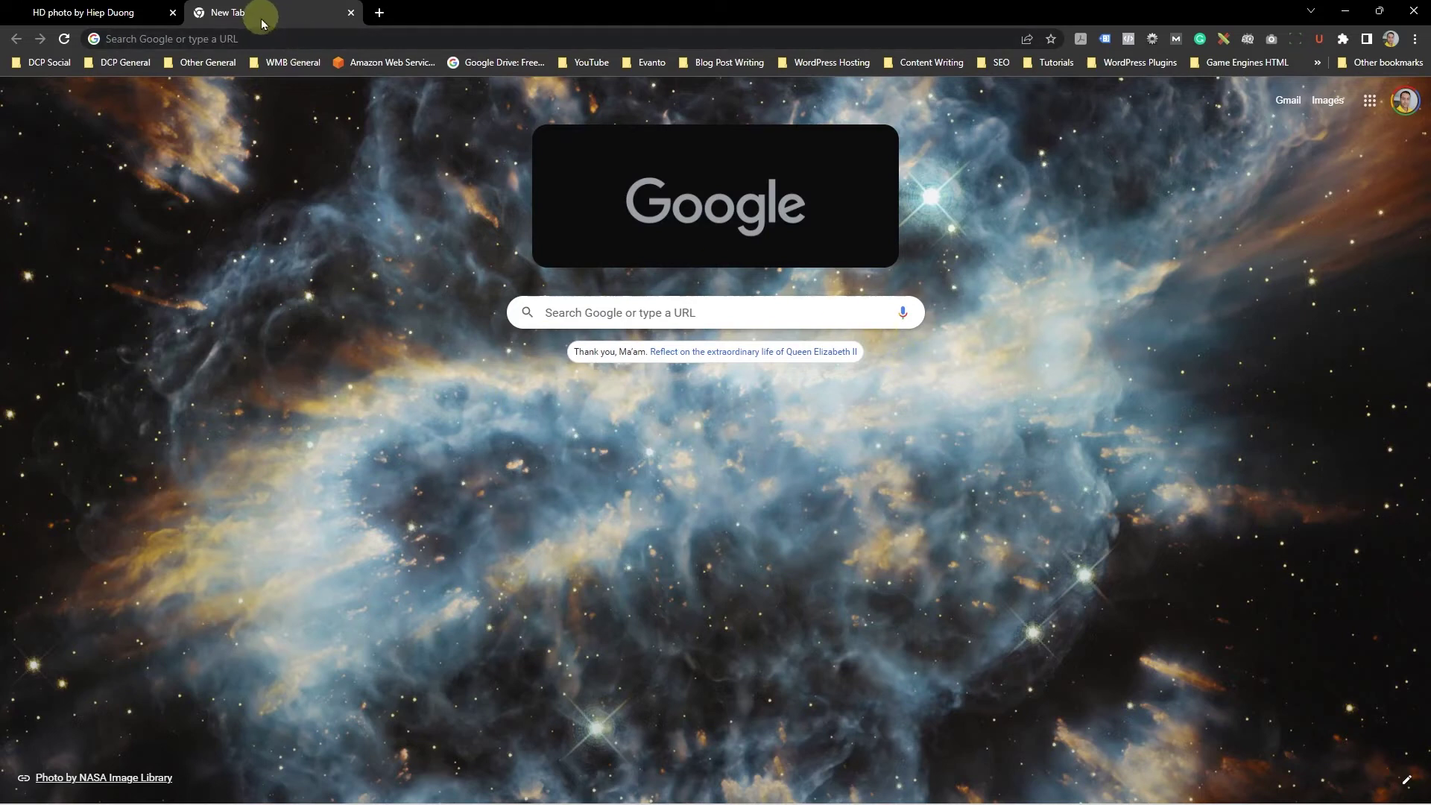
- In a new tab, search Google for the DCP Web Designers suggestion
click(379, 13)
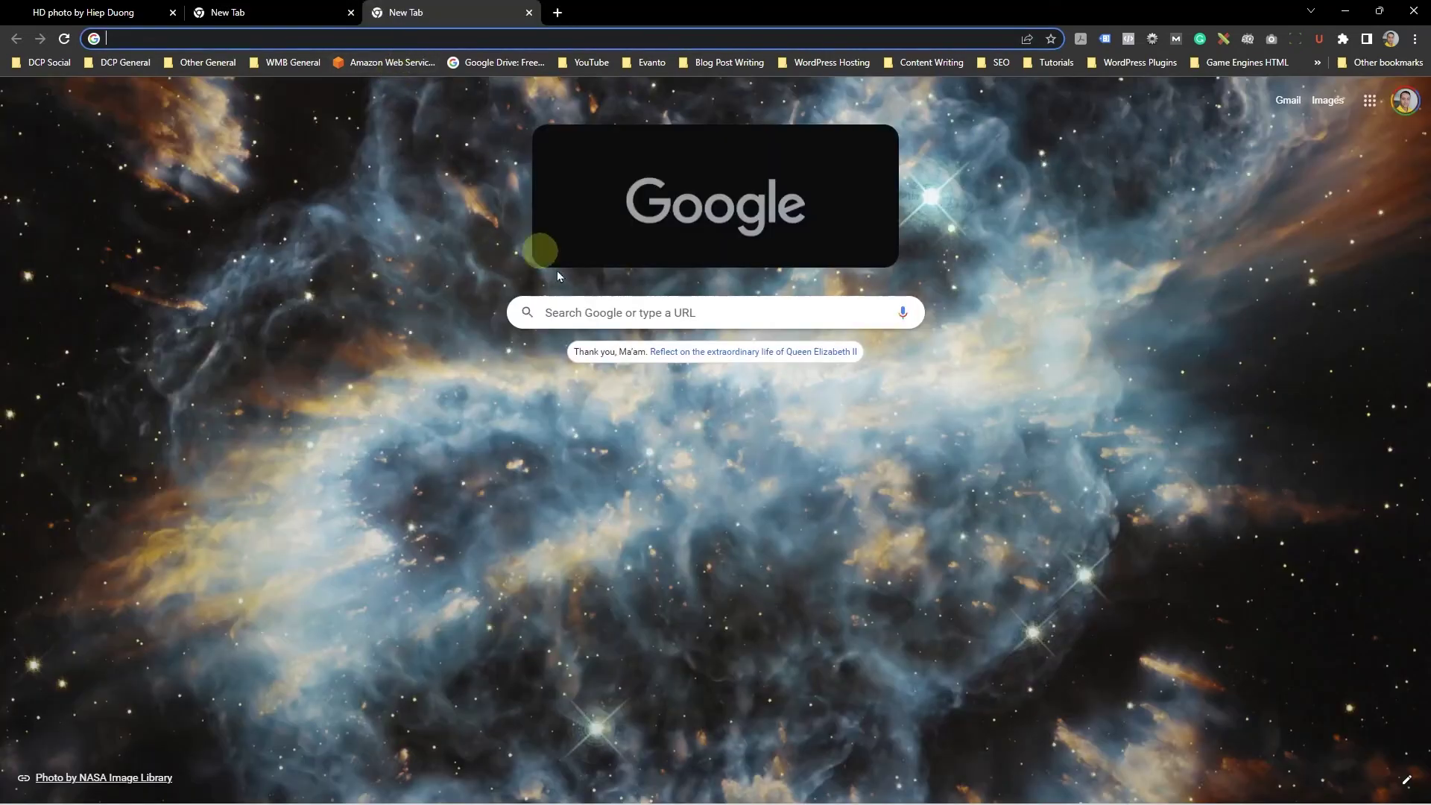
click(615, 320)
text(dc[)
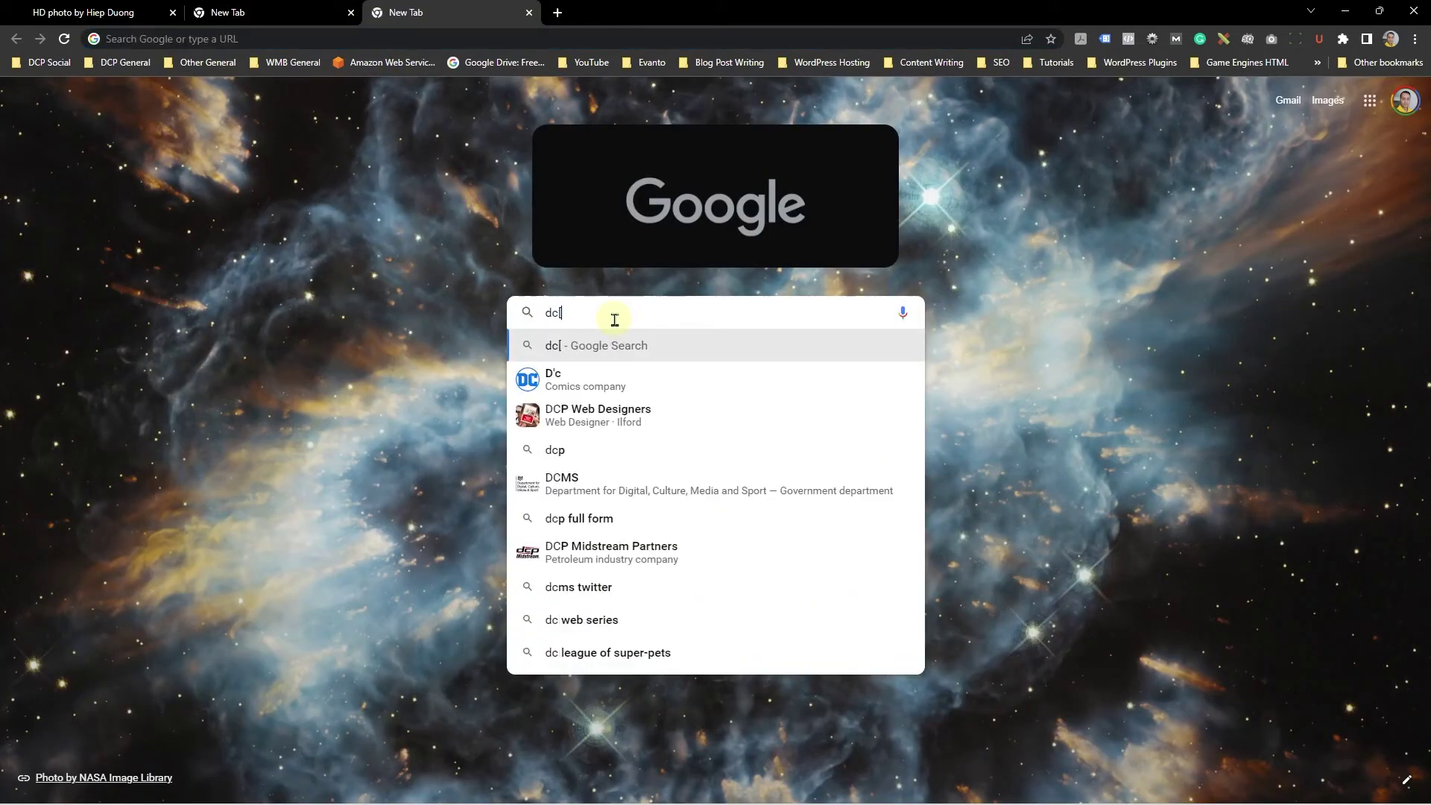
key(BackSpace)
key(BackSpace)
text(dcp)
key(Down)
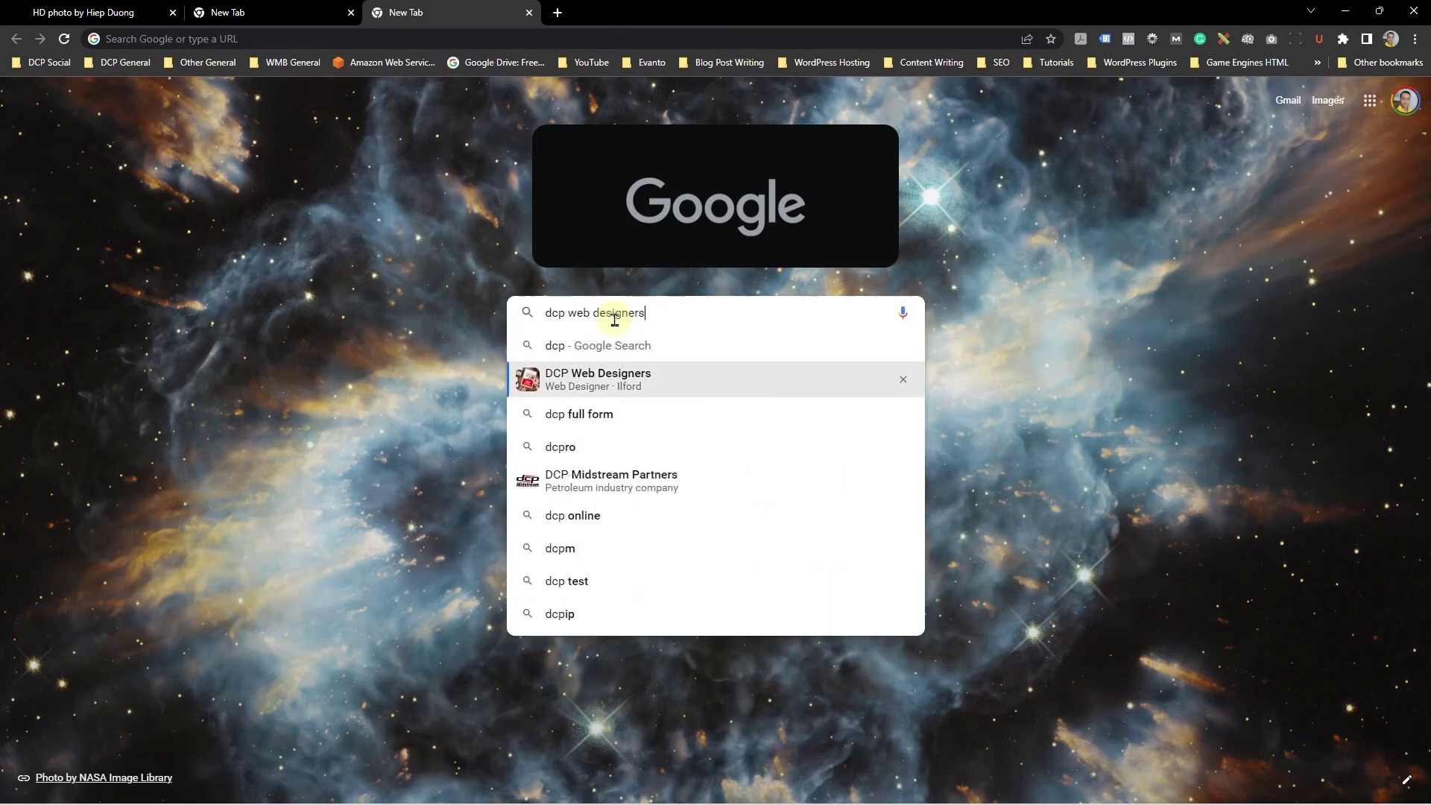
key(Return)
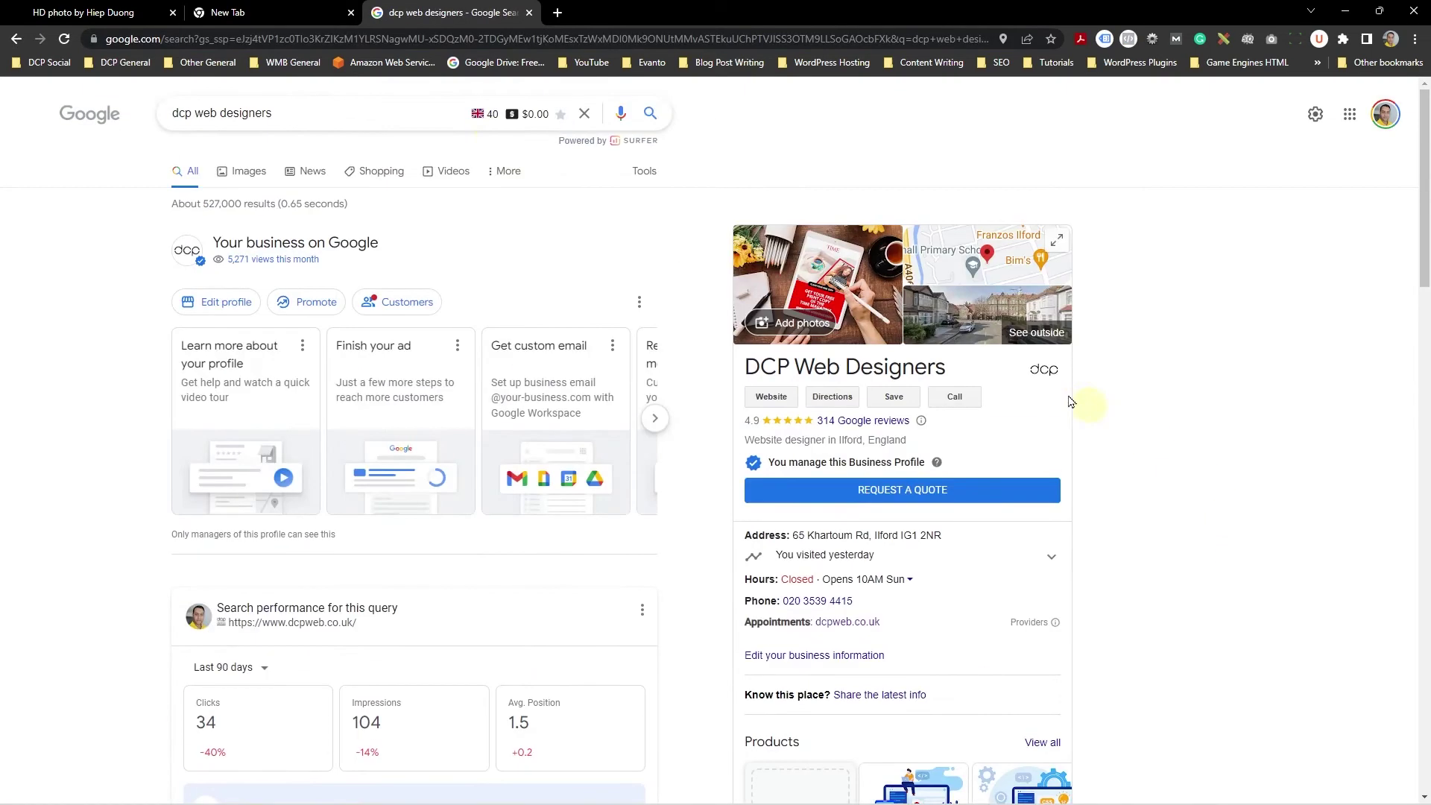
- Load the google.co.uk homepage in place of the results
click(437, 46)
text(google.co.yk)
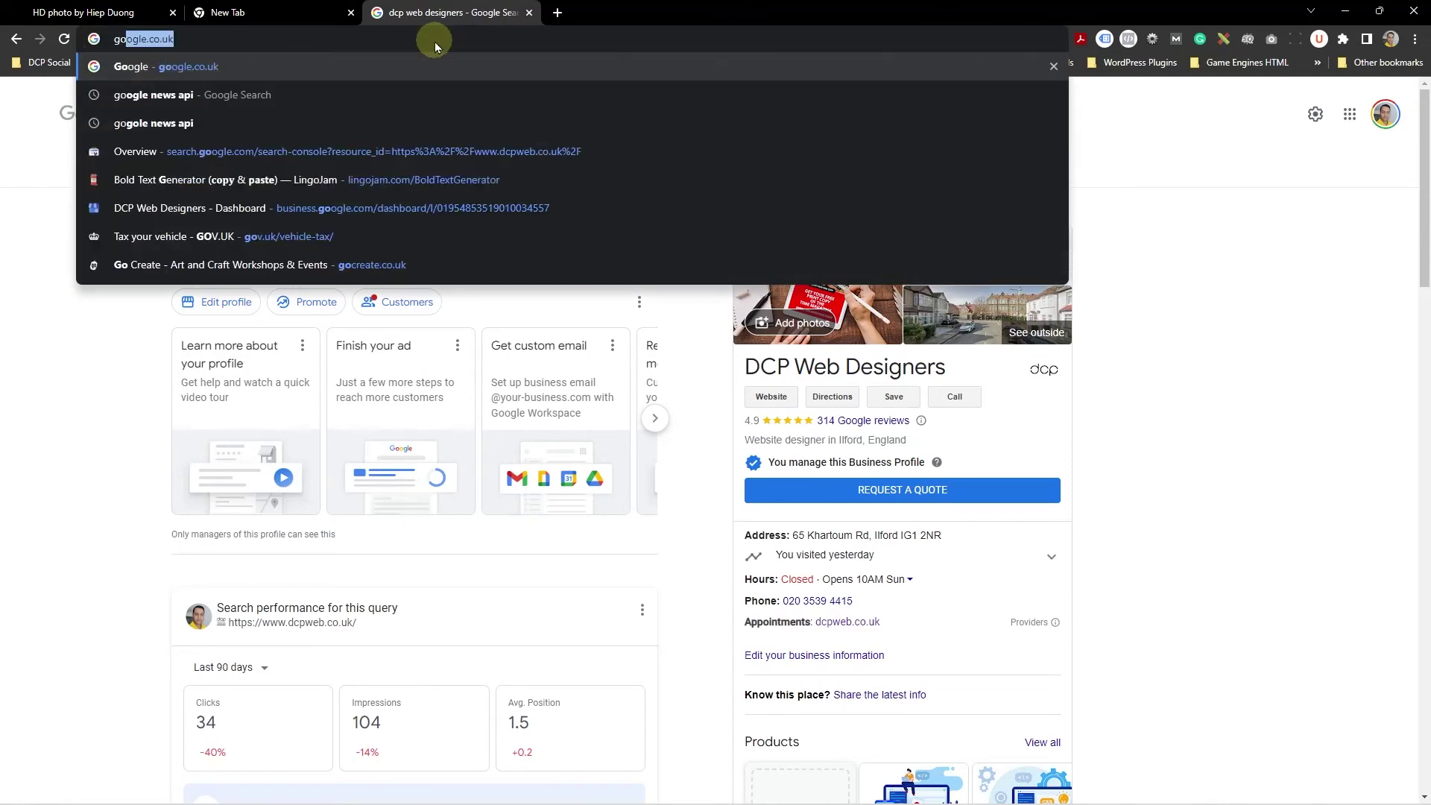
key(BackSpace)
key(BackSpace)
text(uk)
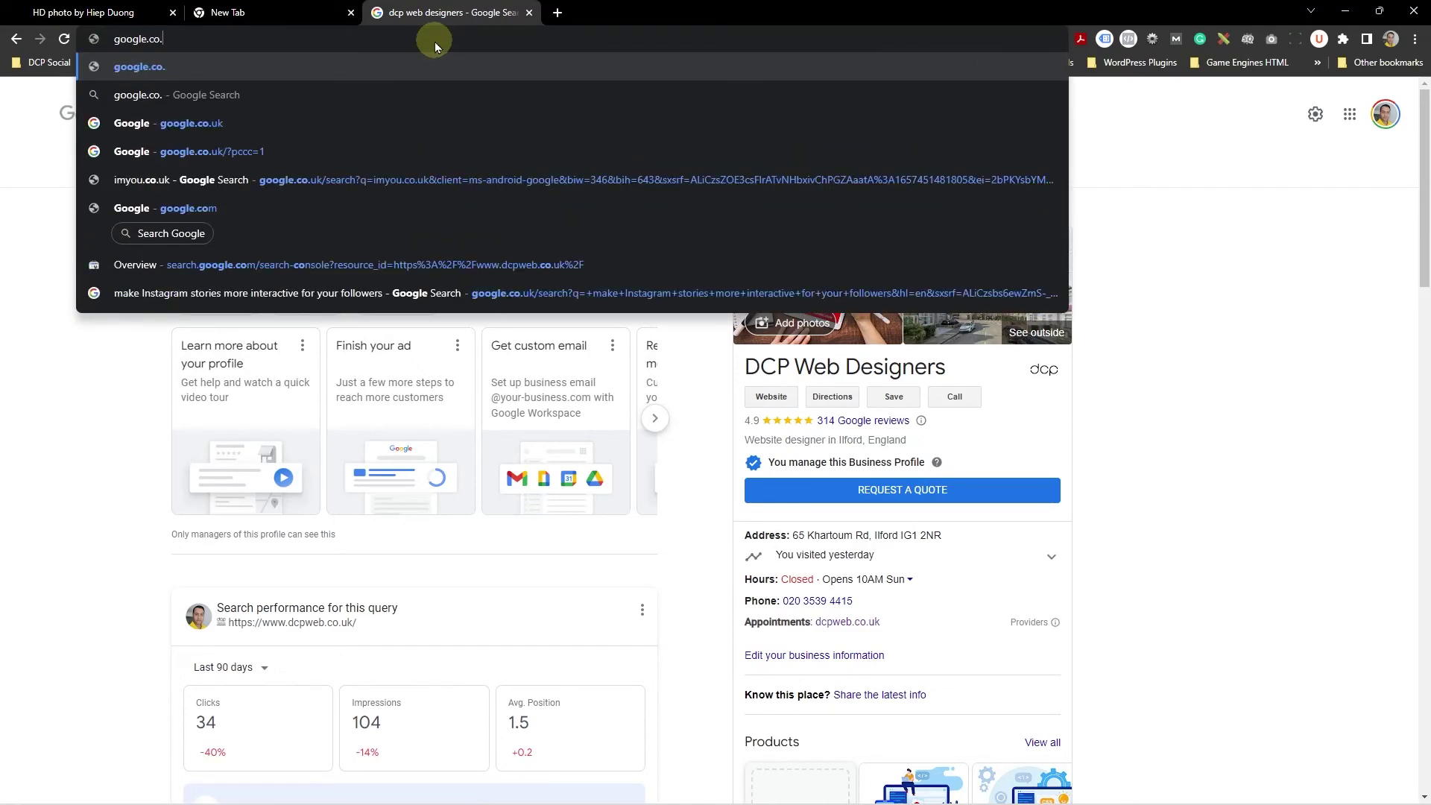
key(Return)
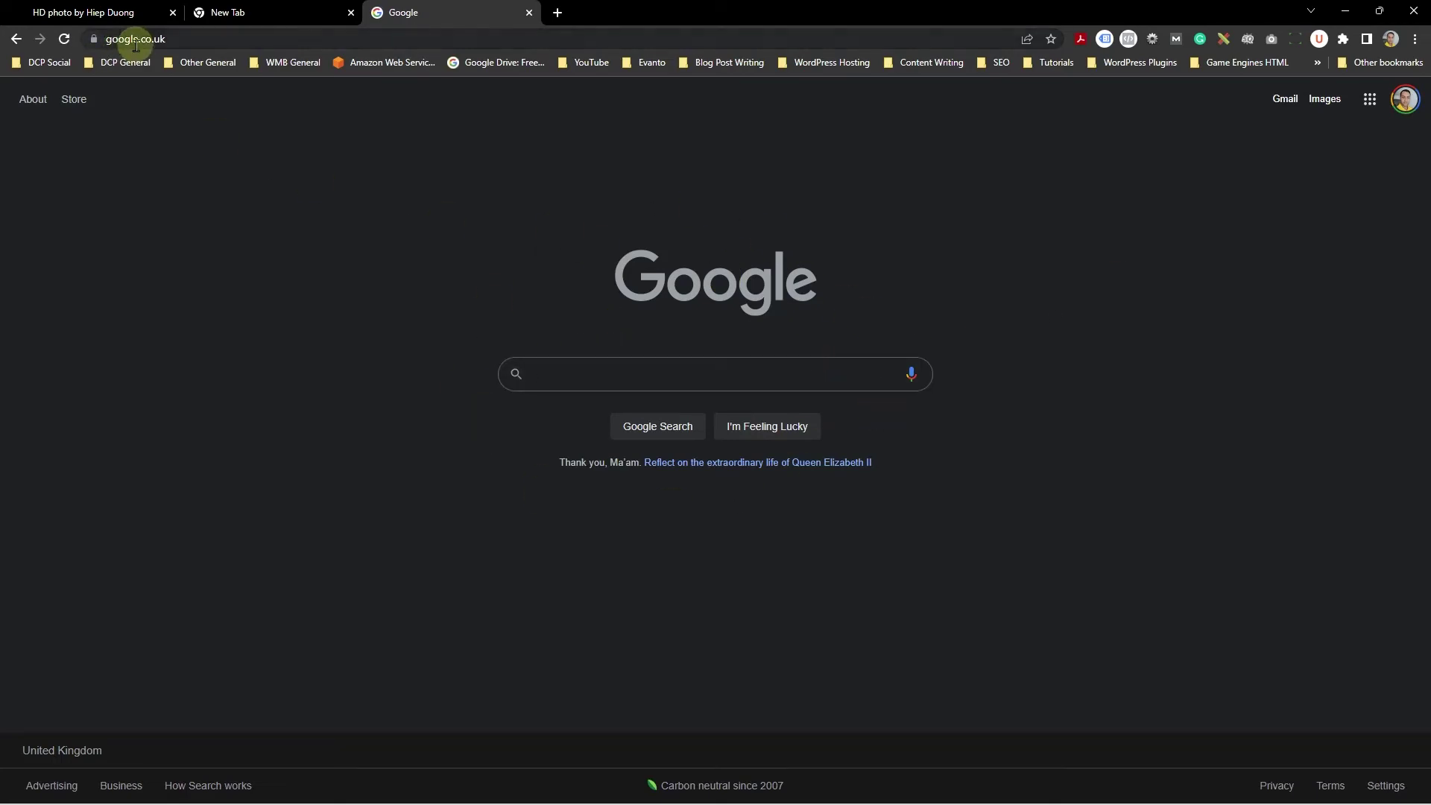
- Close the extra nebula new tab and search DCP Web Designers from the dark Google homepage
click(281, 15)
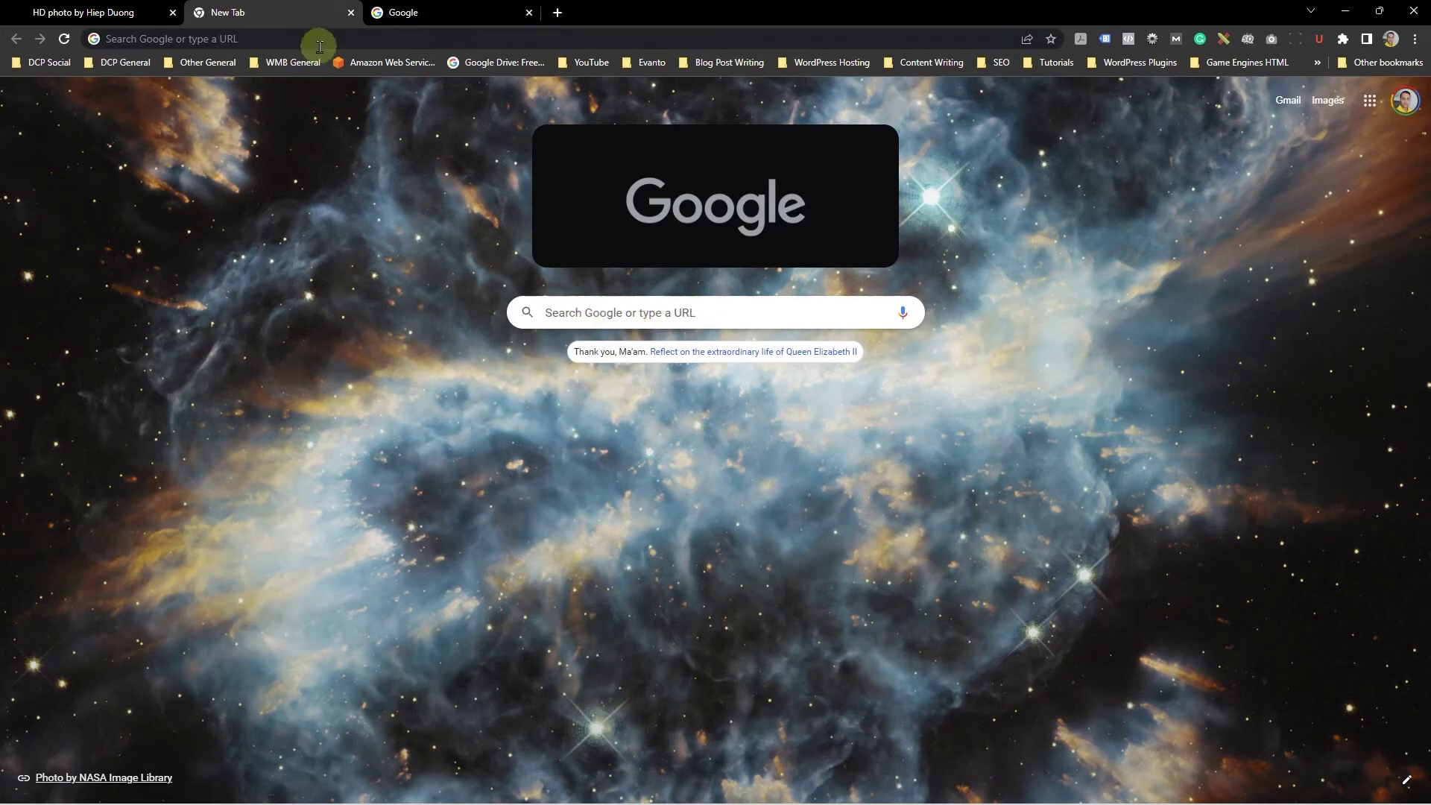
click(349, 13)
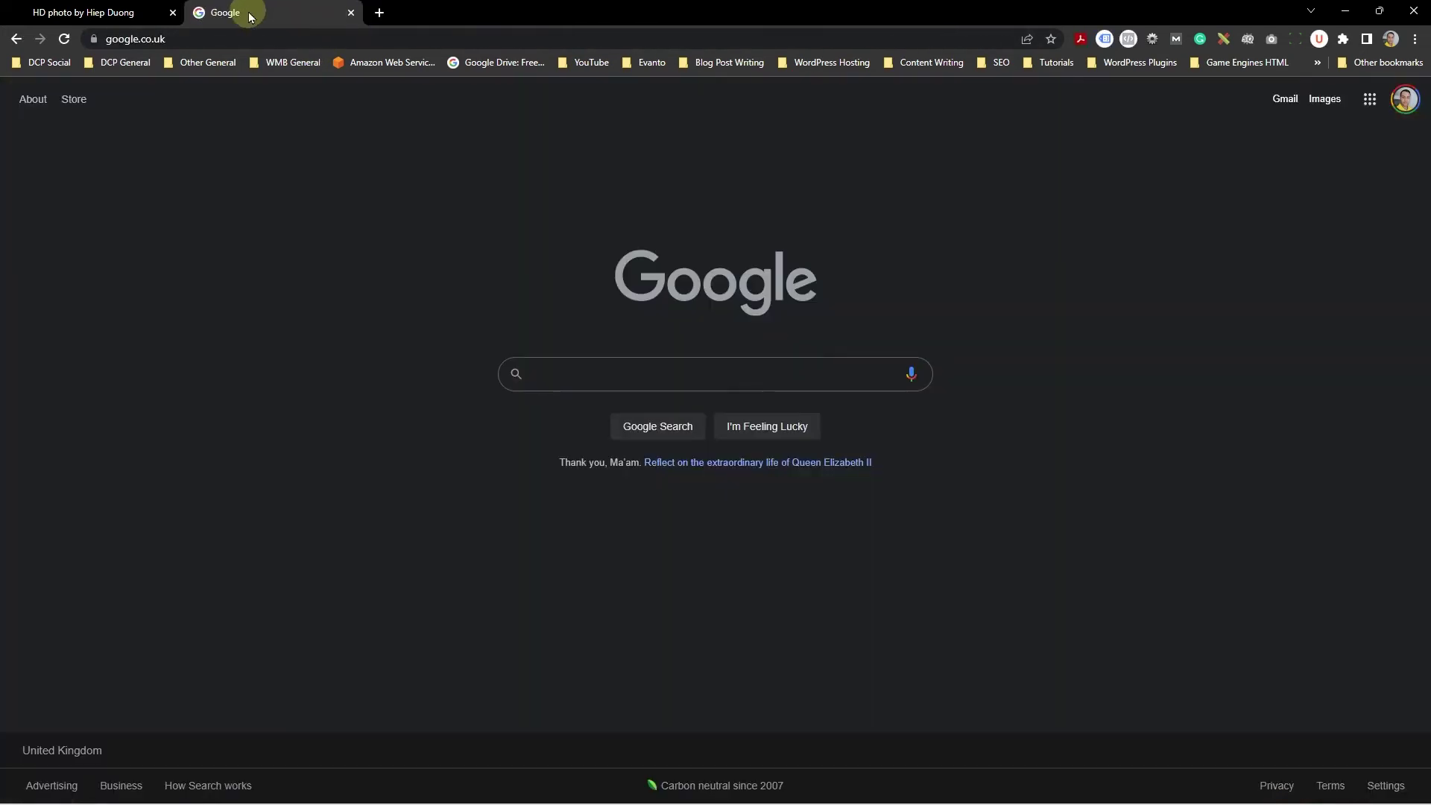
click(123, 41)
click(216, 272)
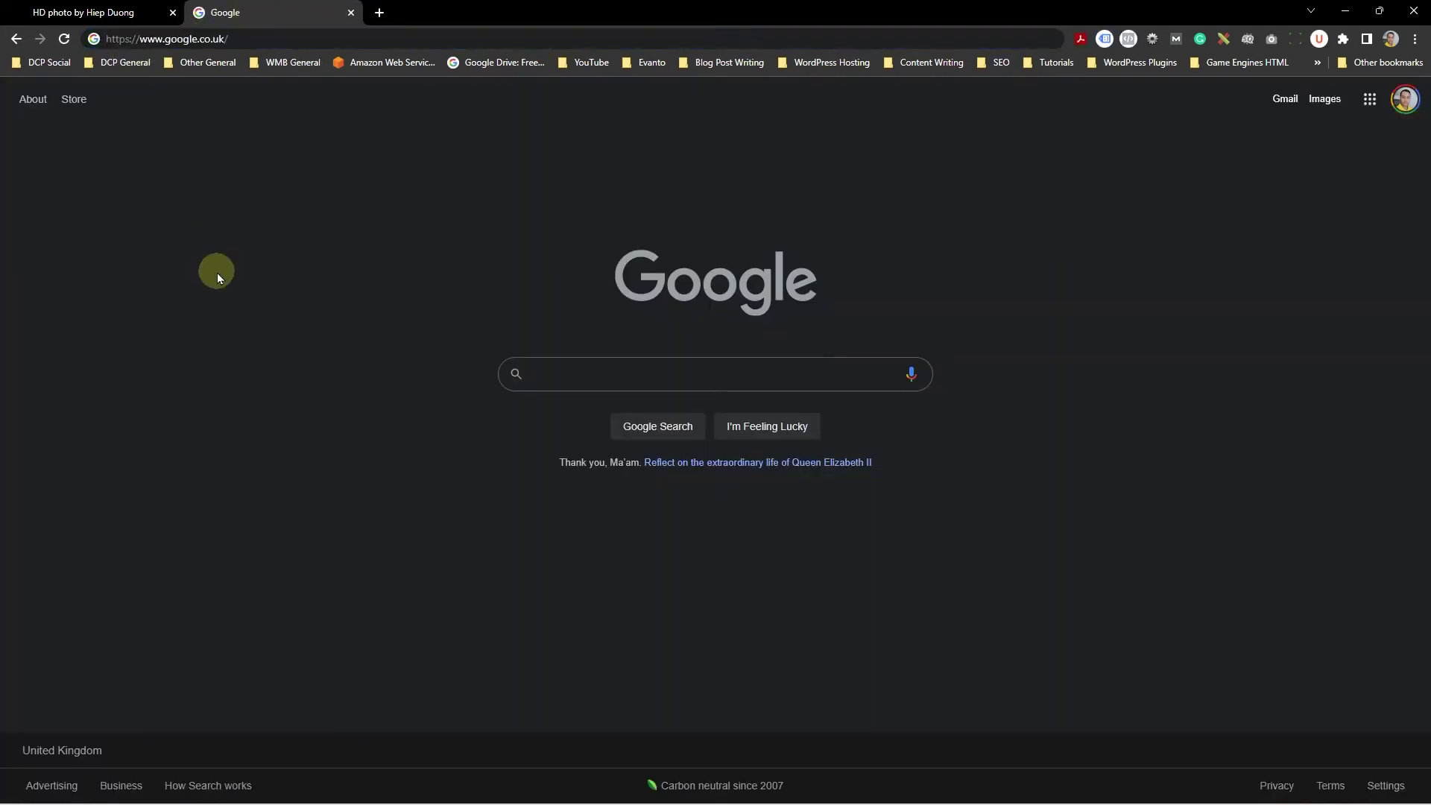
click(564, 377)
click(583, 409)
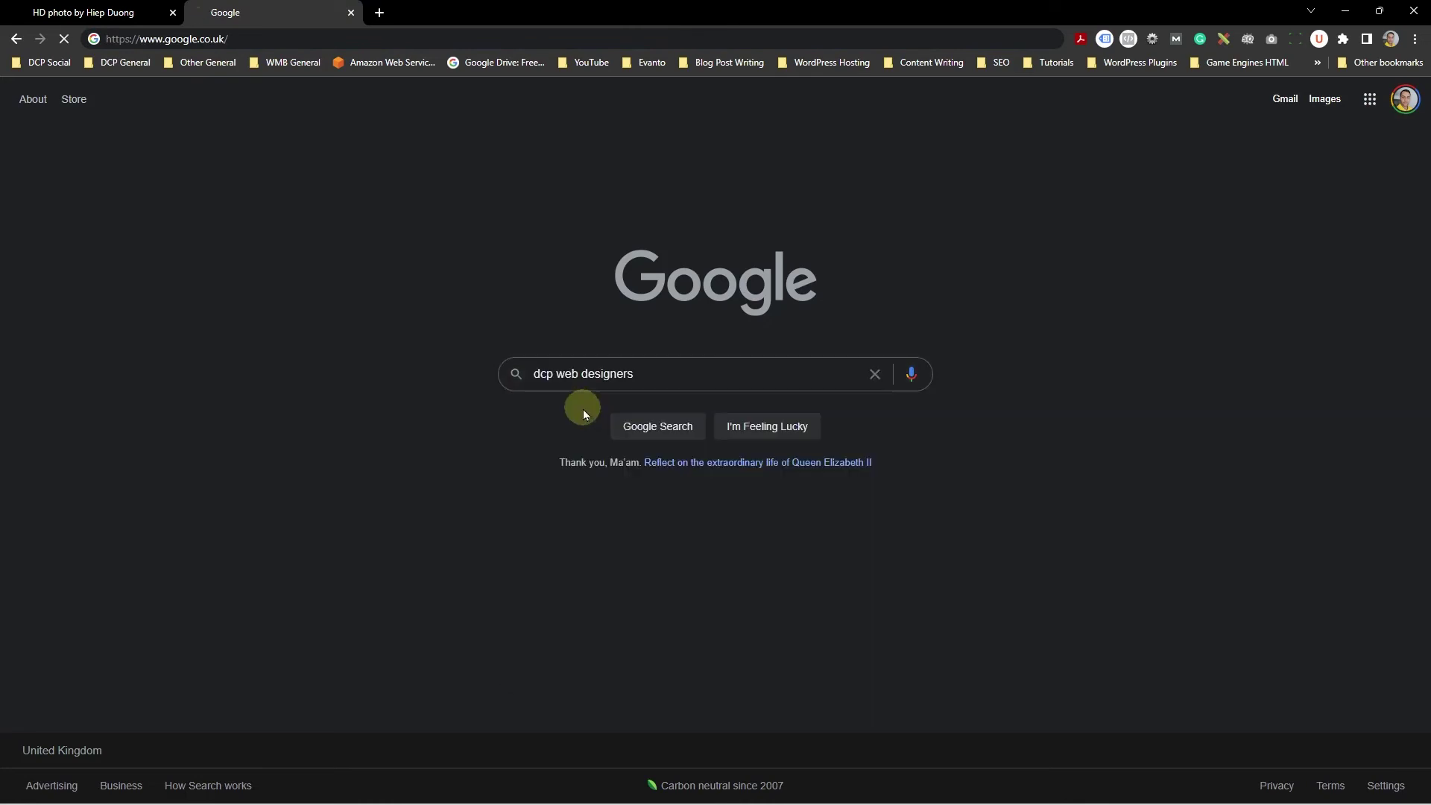
- Review the dark results, then minimize Chrome and close File Explorer
scroll(682, 417, down, 7)
scroll(686, 441, down, 15)
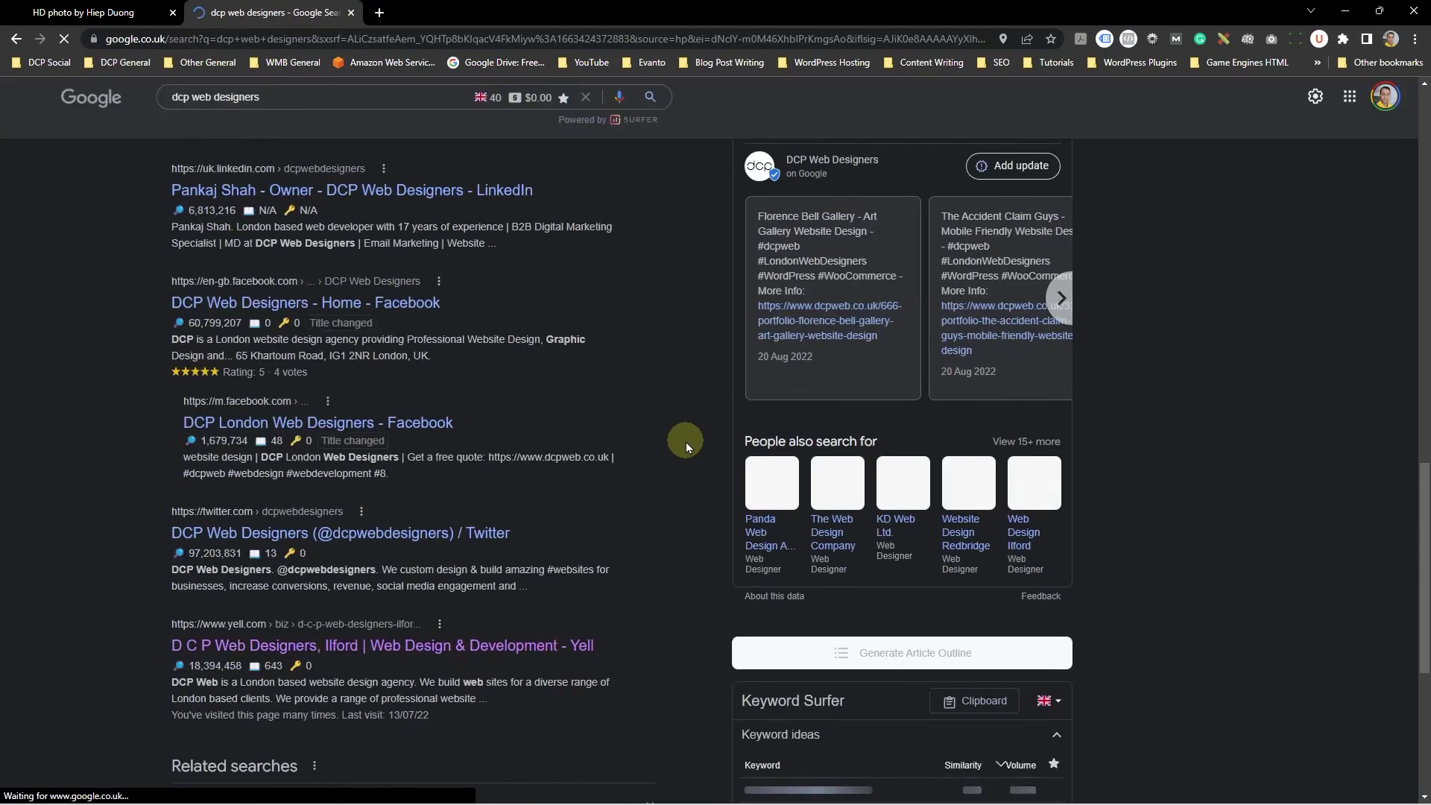
scroll(685, 440, up, 15)
scroll(685, 435, up, 5)
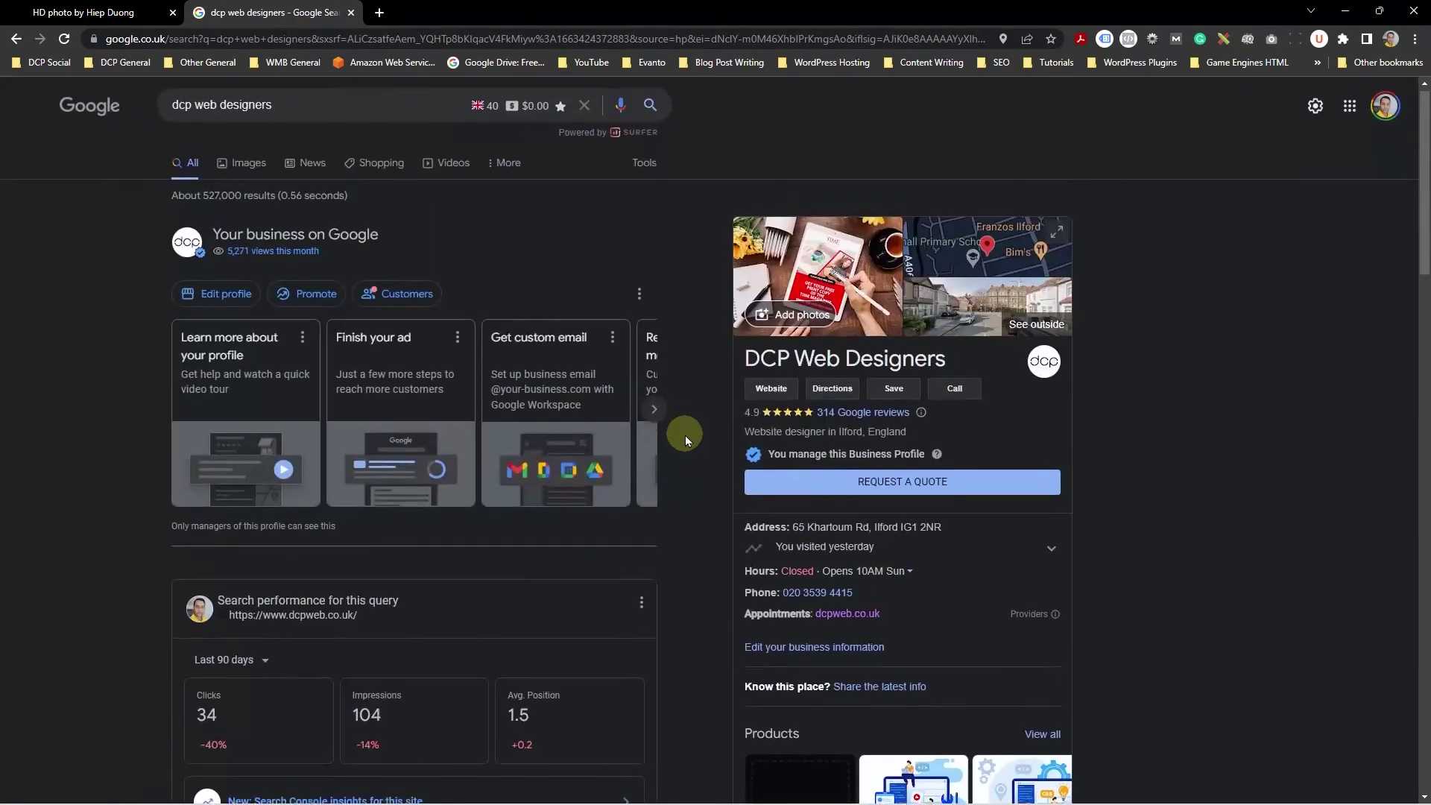
click(1350, 14)
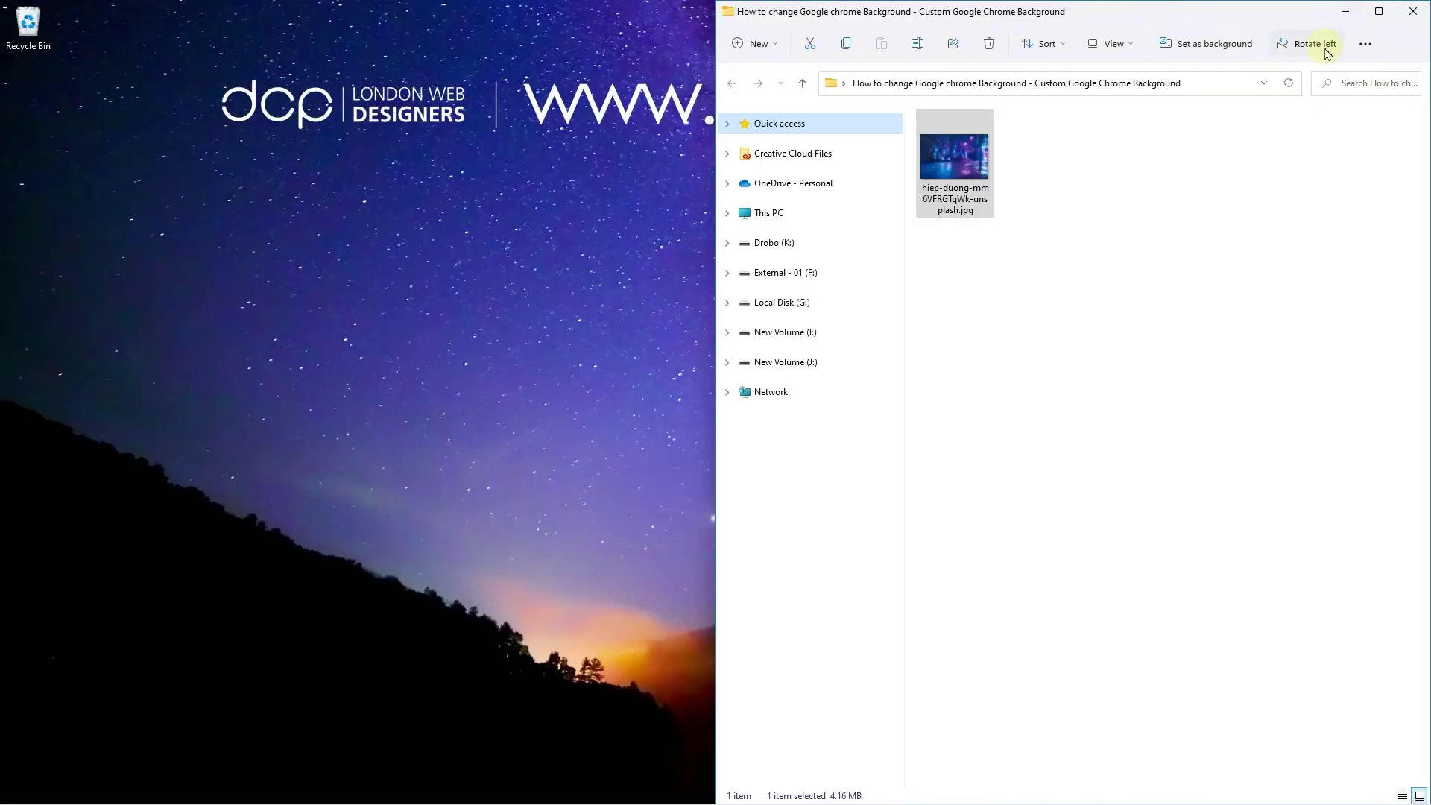
click(1413, 11)
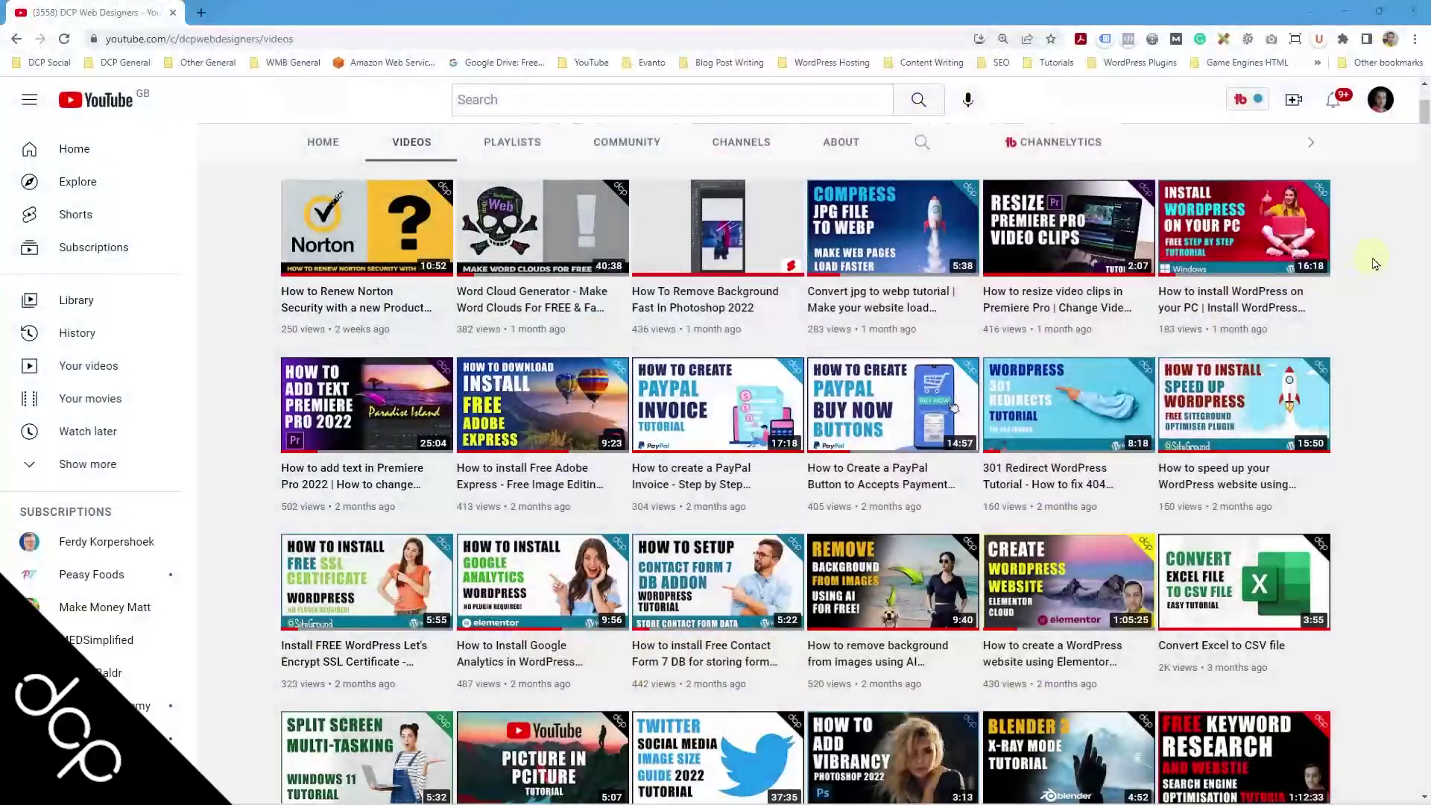
middle_click(1367, 255)
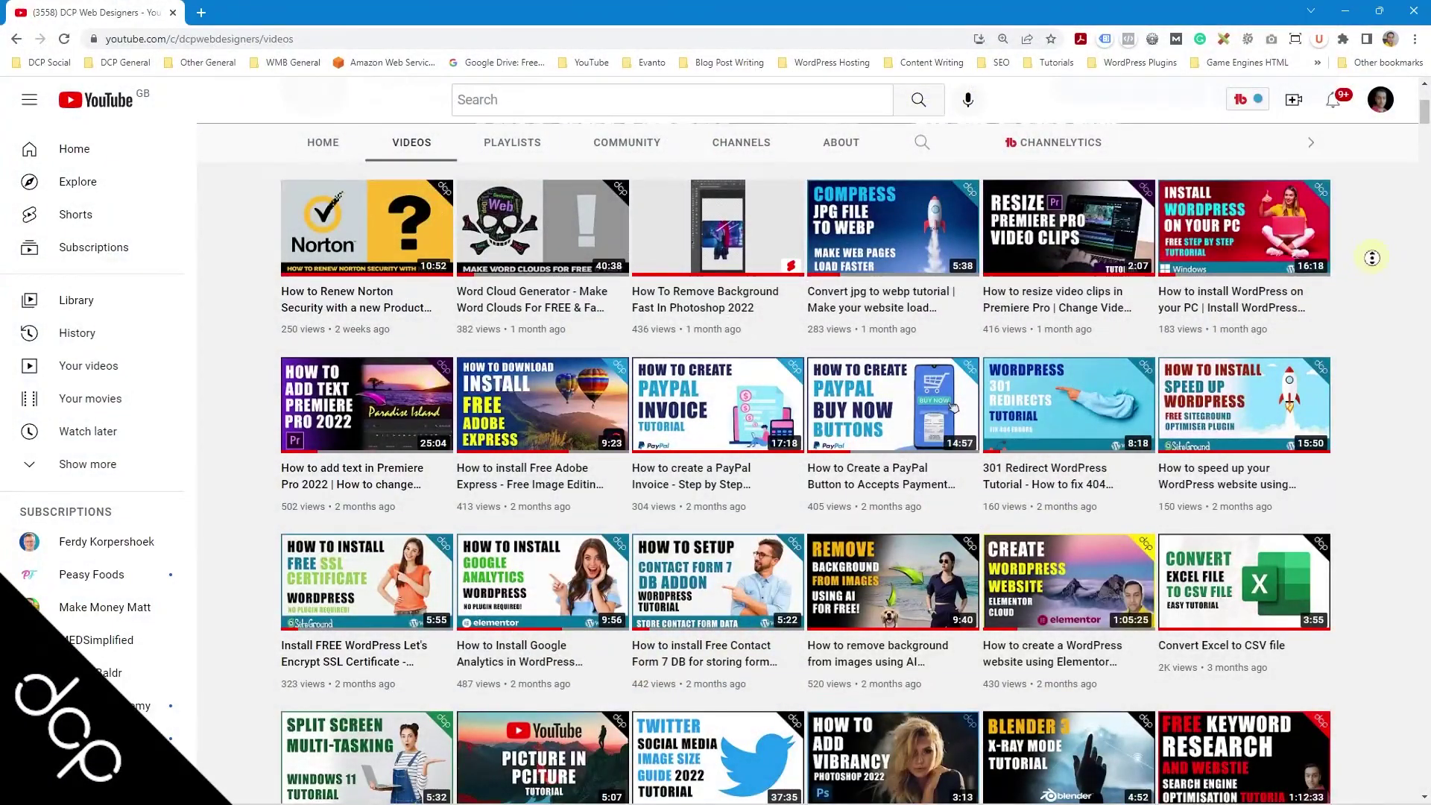